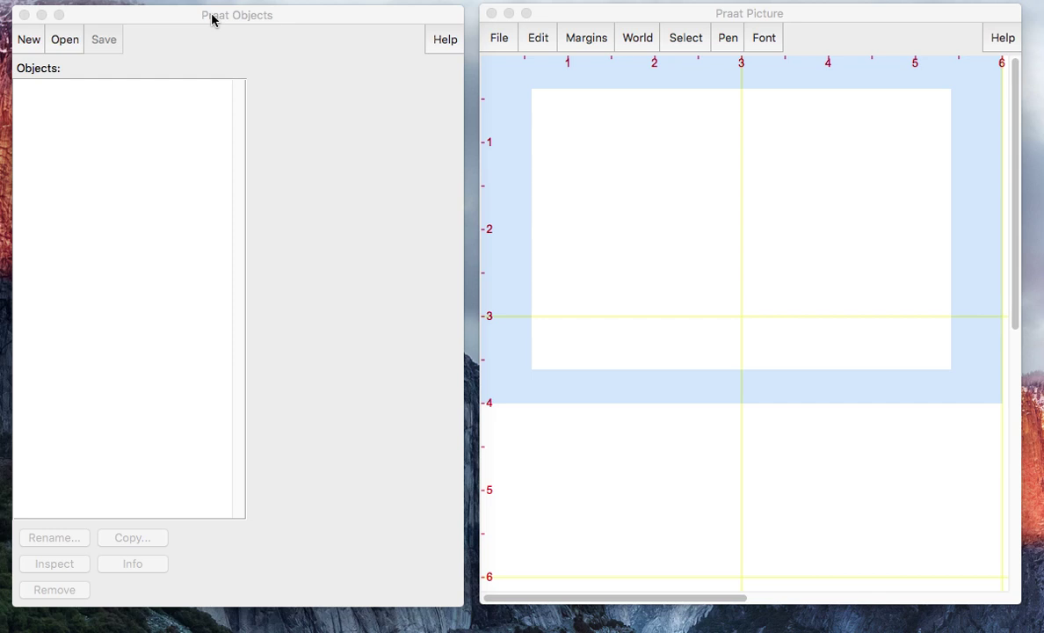
Record a new mono sound with the Sound recorder.
click(29, 41)
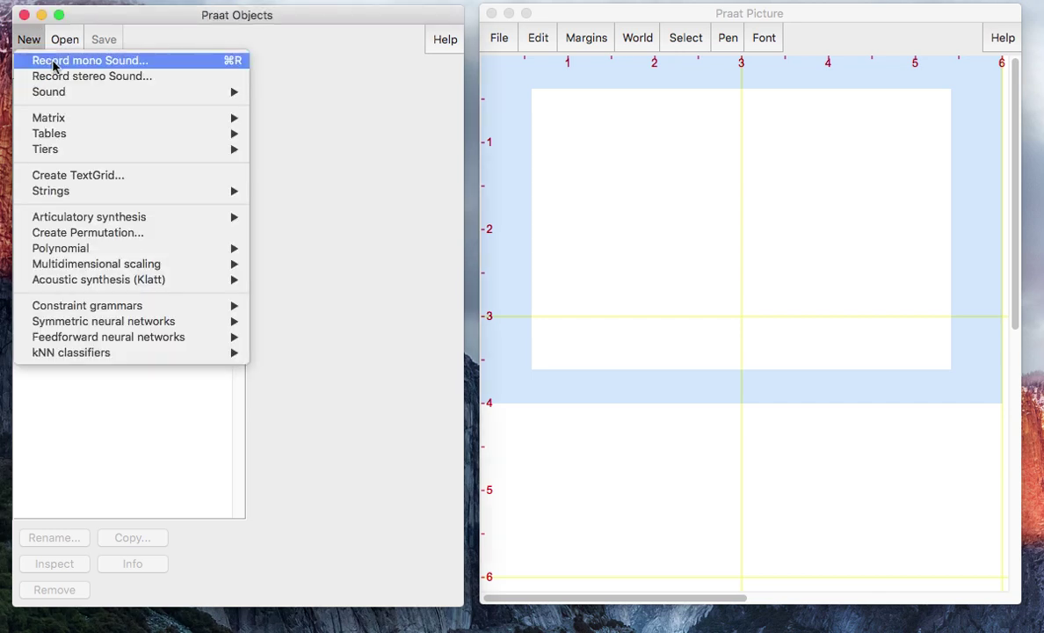
click(53, 61)
click(107, 305)
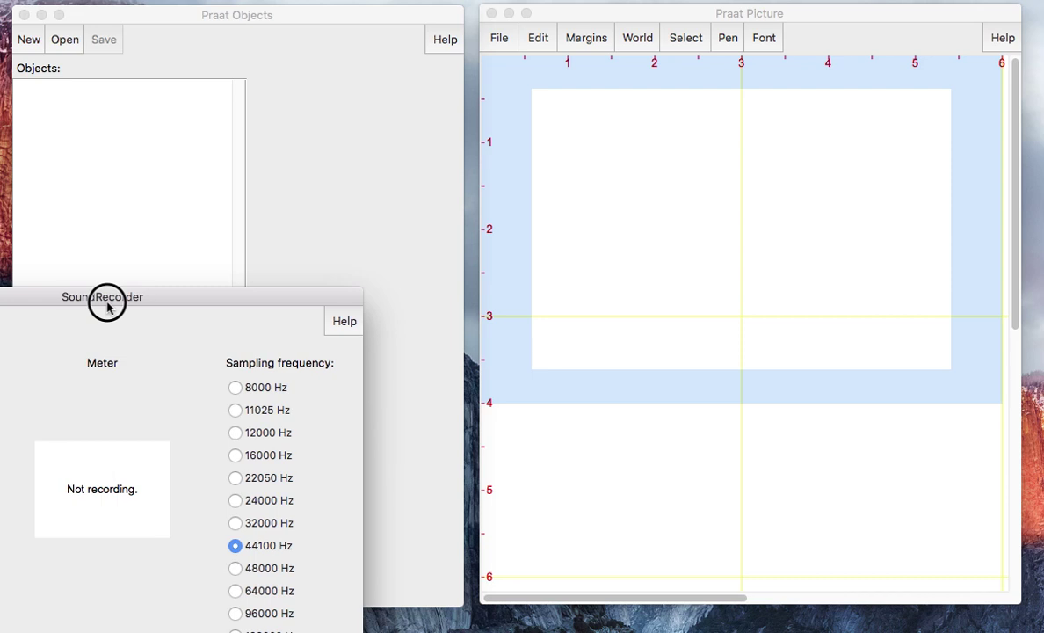
drag(108, 305, 495, 102)
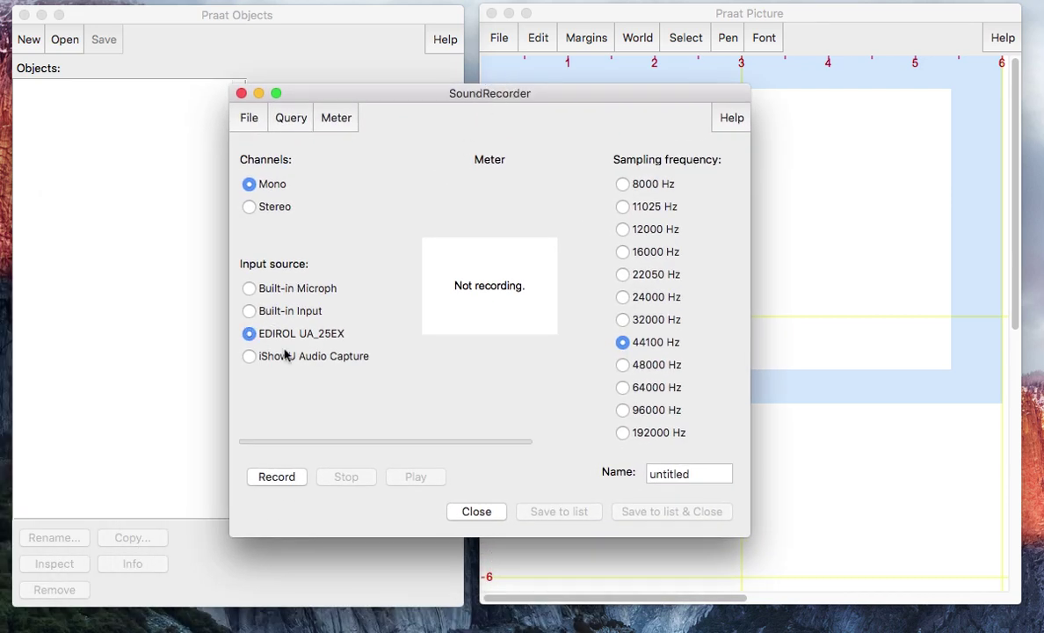
click(278, 478)
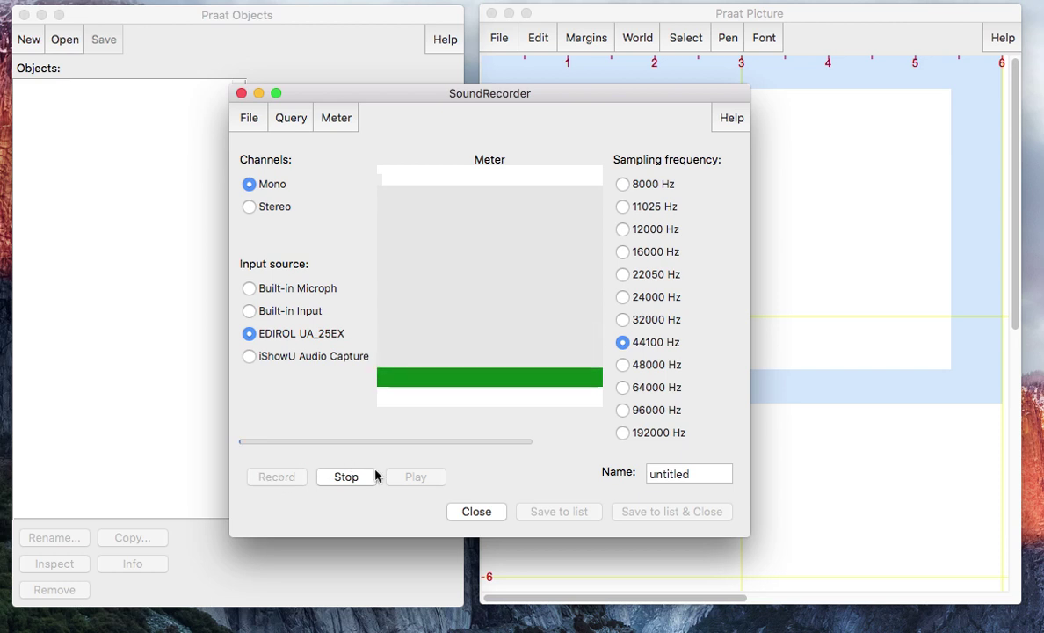
click(351, 477)
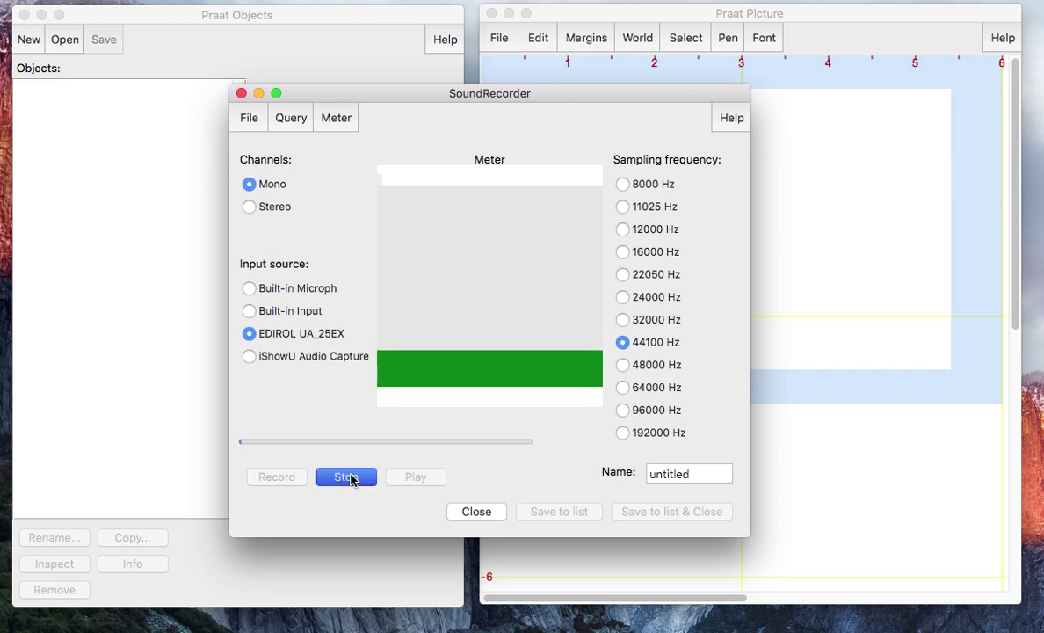
Name the recording 'sample' and save it to the object list.
drag(687, 475, 619, 474)
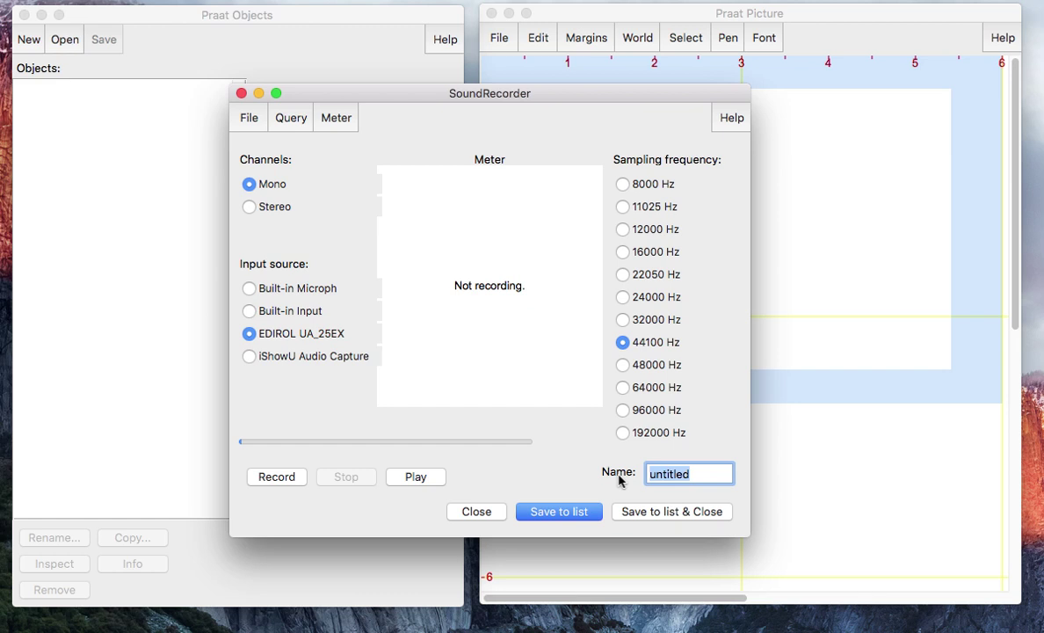
text(sample)
click(659, 512)
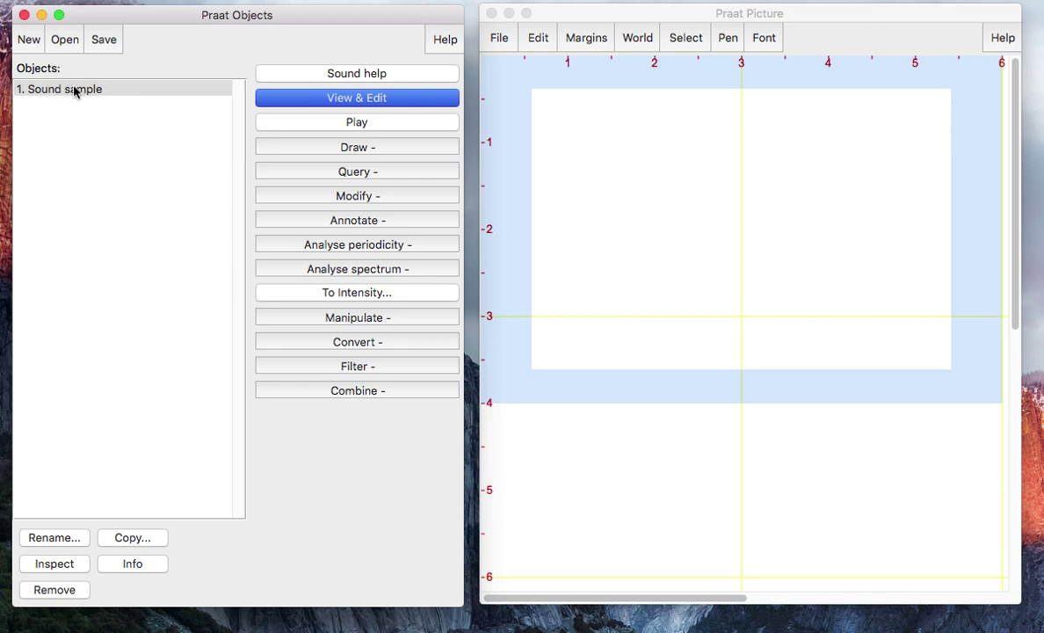
Open Sound sample in the editor and stretch the window across the full screen.
click(74, 92)
click(293, 96)
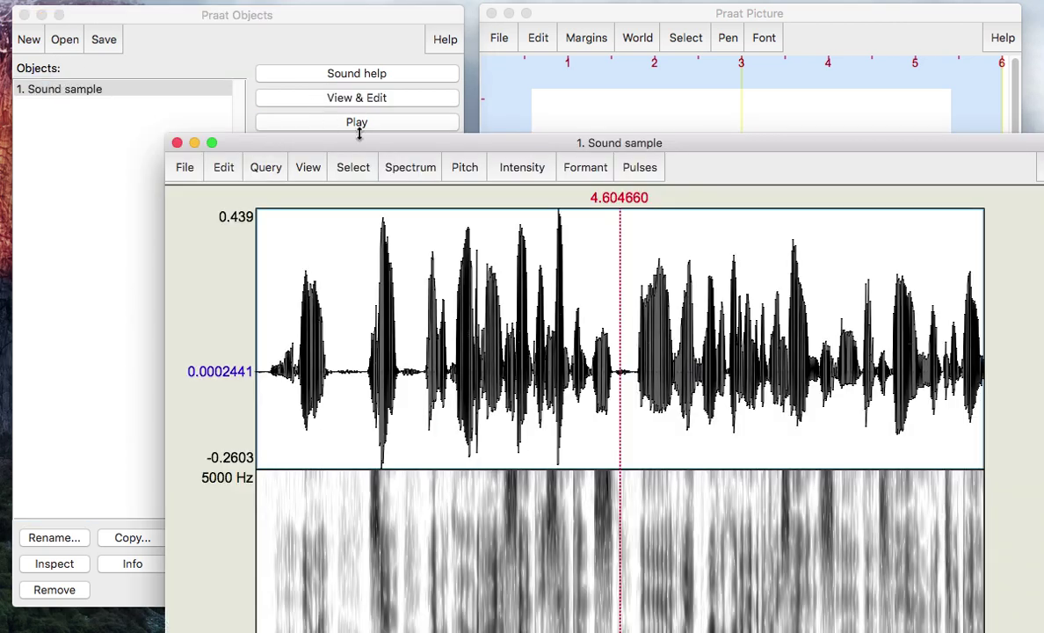
drag(533, 145, 373, 17)
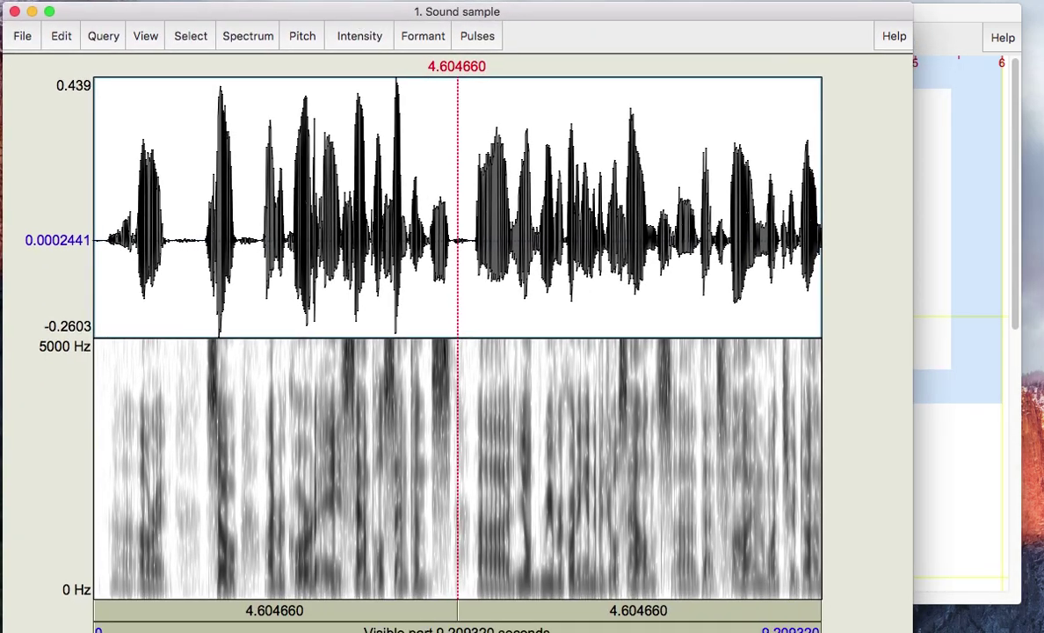
drag(914, 631, 1034, 622)
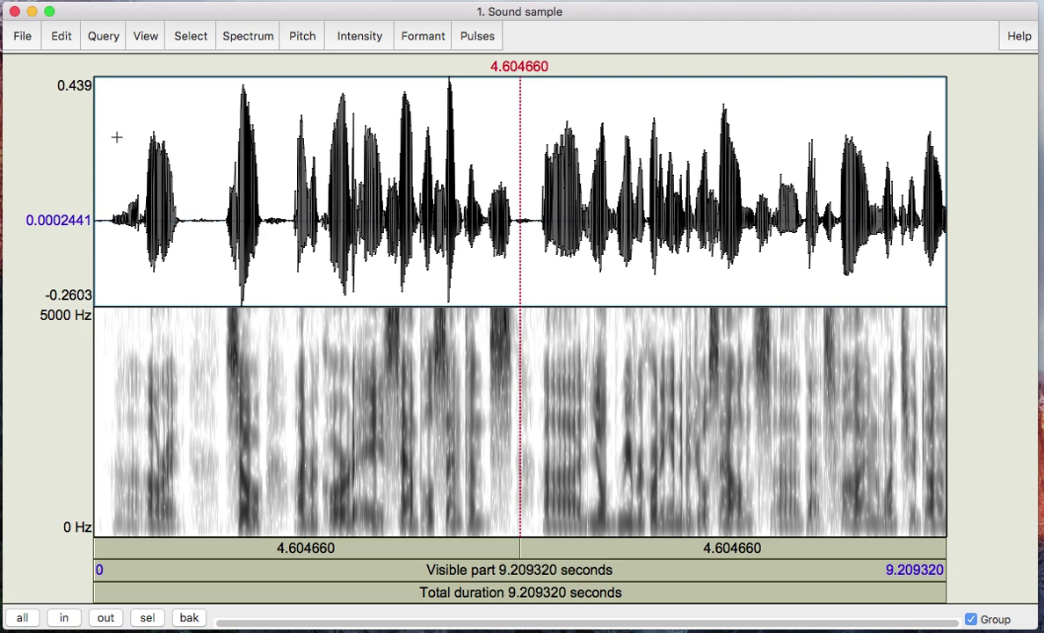
Zoom to the first syllable, play it, then zoom to its vowel (0.530744–0.927040 s).
drag(101, 140, 189, 146)
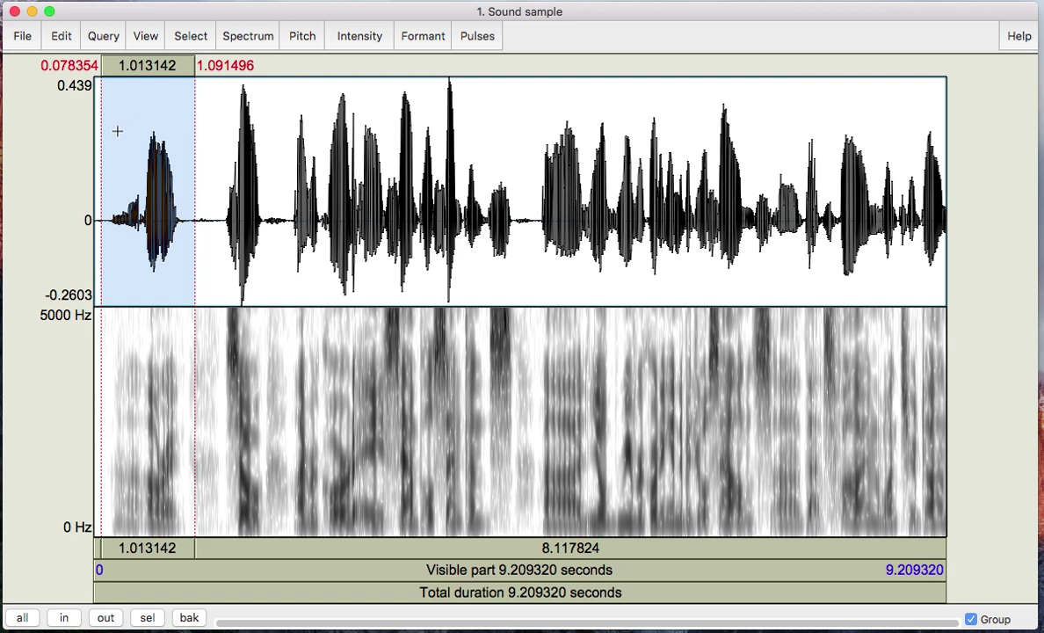
click(71, 618)
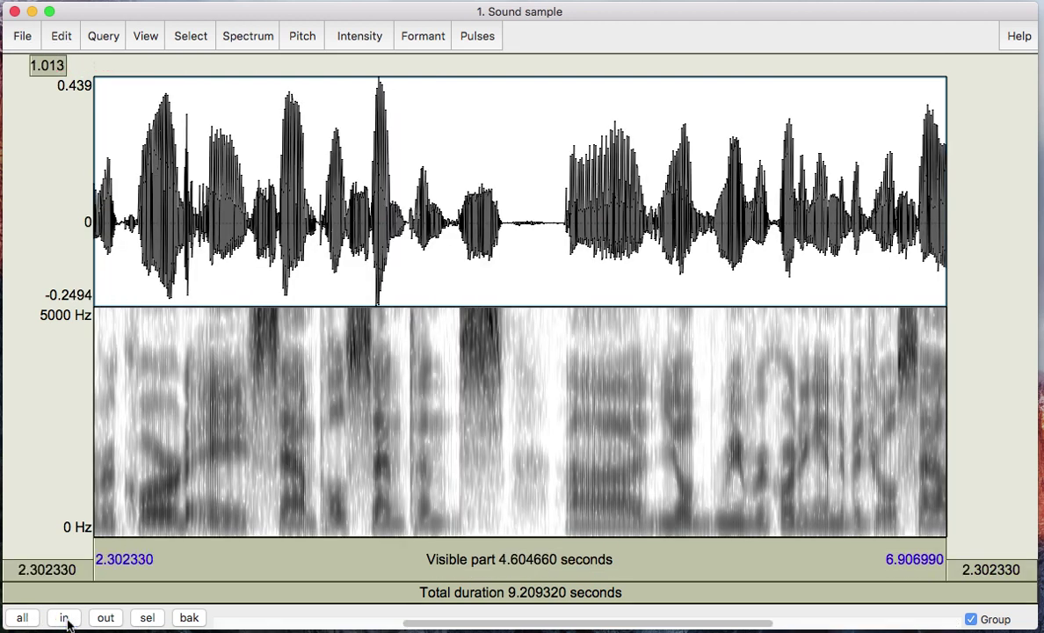
click(148, 618)
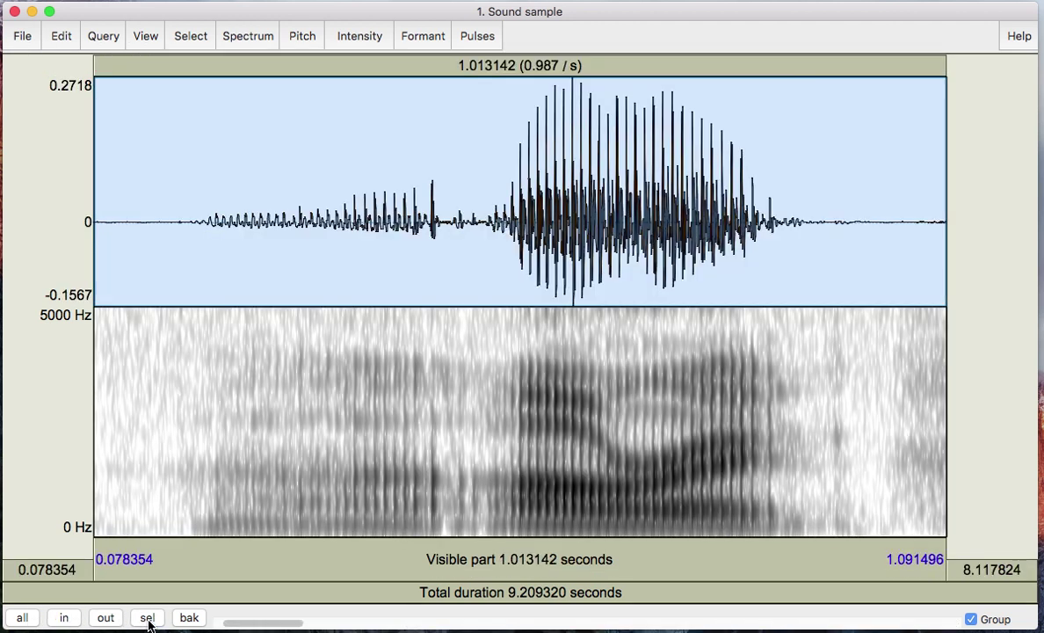
click(106, 618)
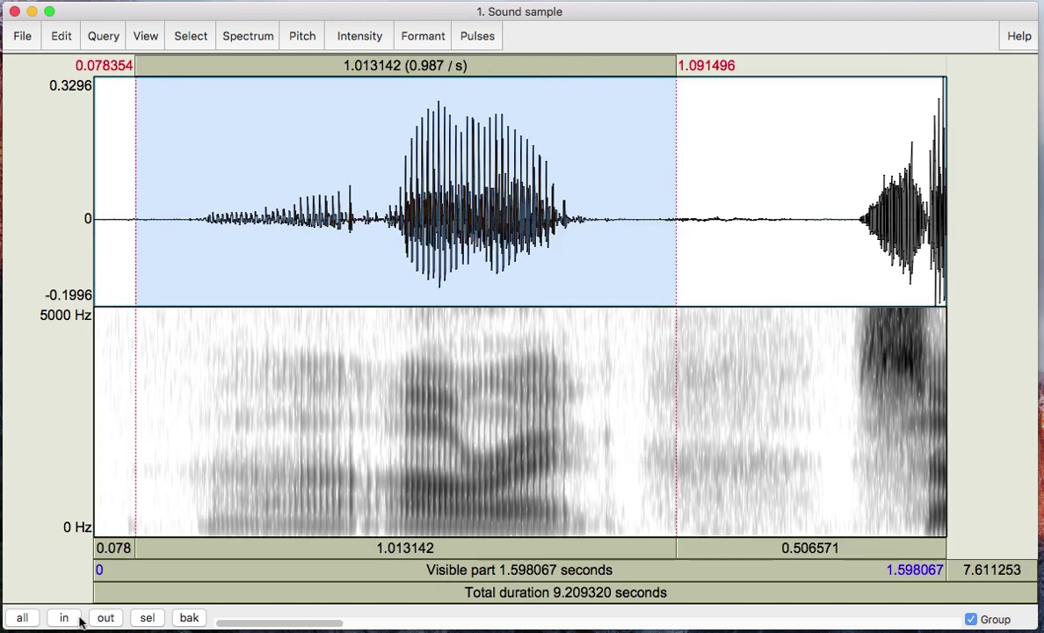
click(145, 618)
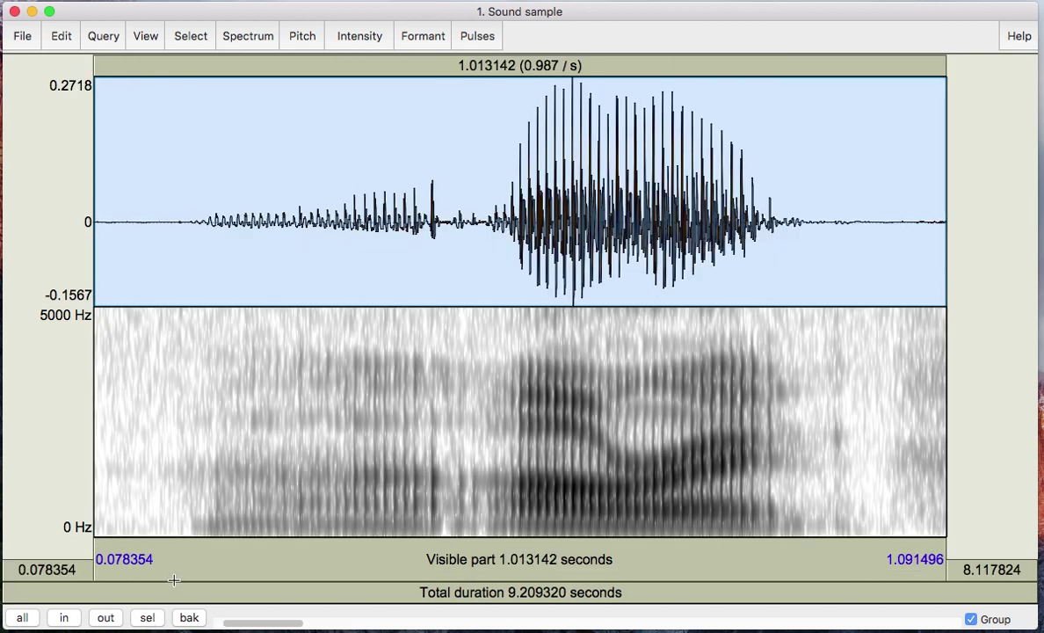
click(482, 564)
drag(474, 344, 808, 380)
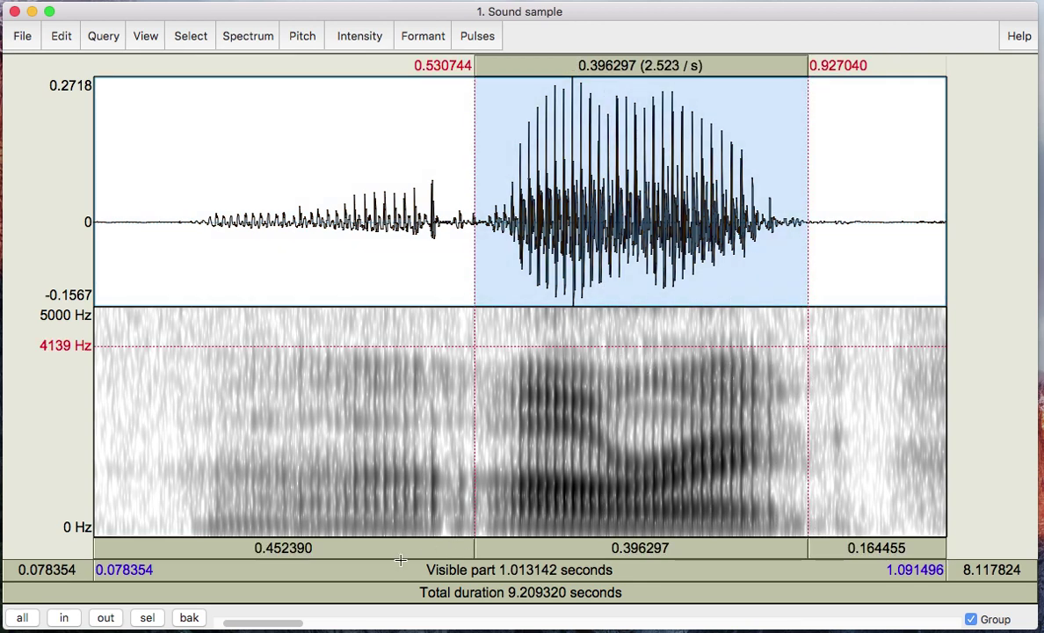
click(146, 618)
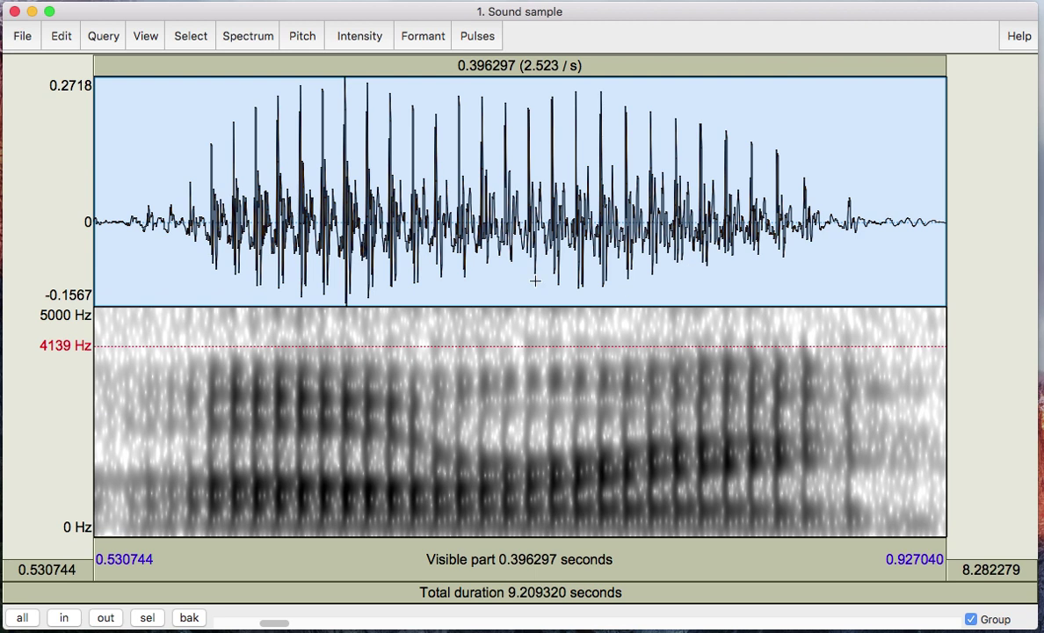
Place the time cursor at 0.630999 s in the vowel's early part.
click(521, 195)
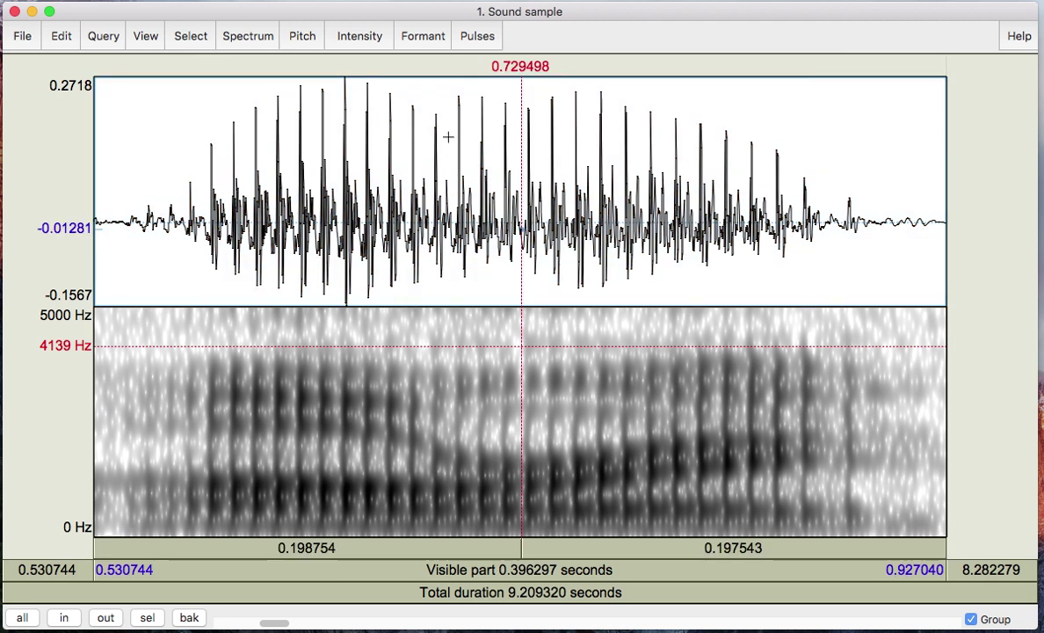
drag(163, 207, 415, 217)
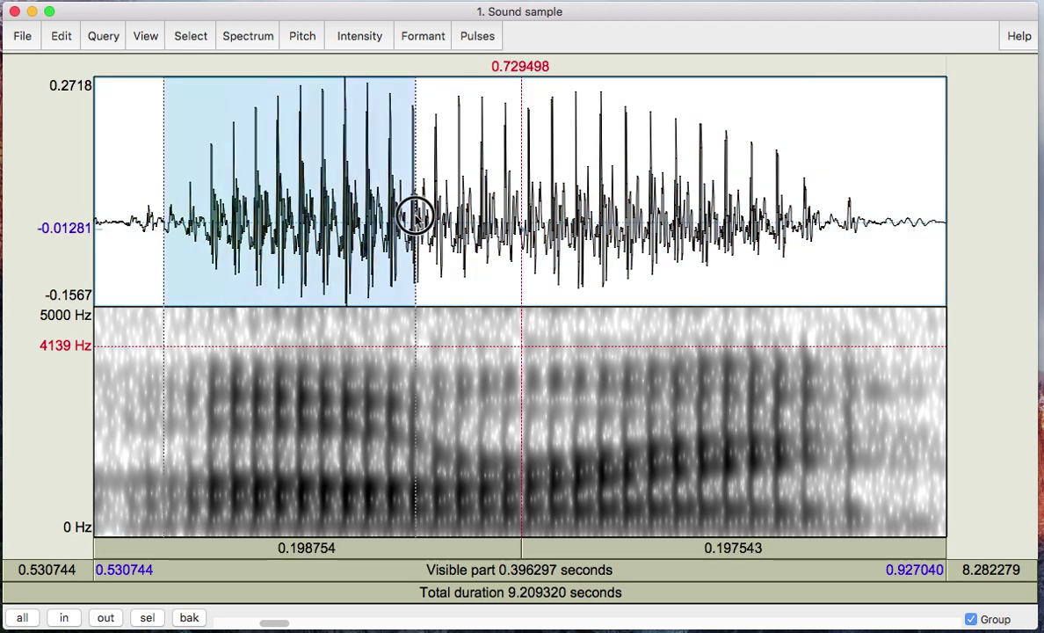
click(309, 194)
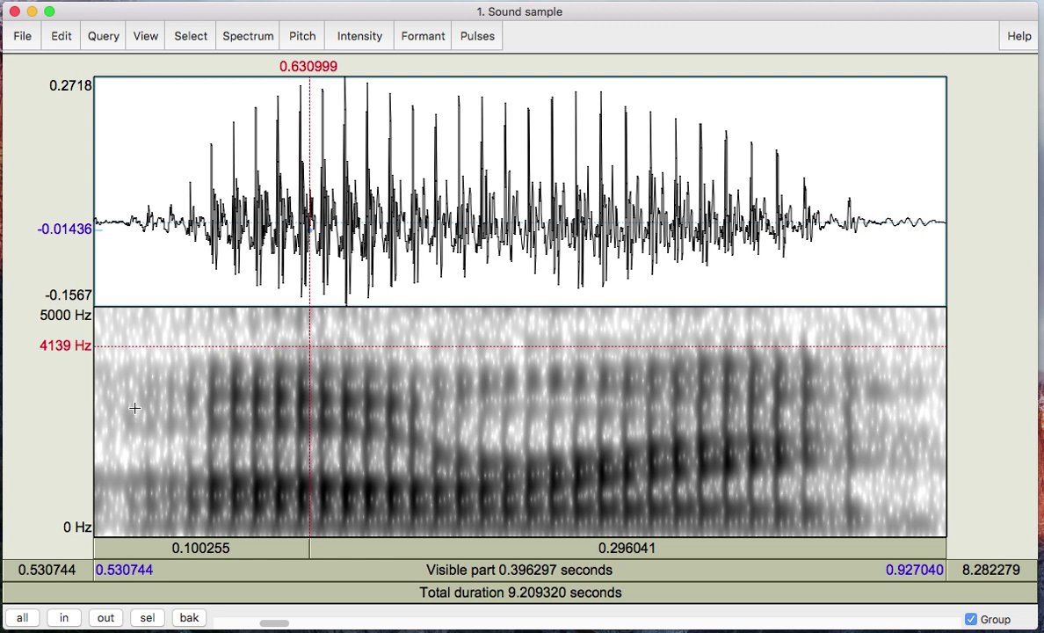
Set the spectrogram window length from 0.005 to 0.05 s and apply it.
click(245, 42)
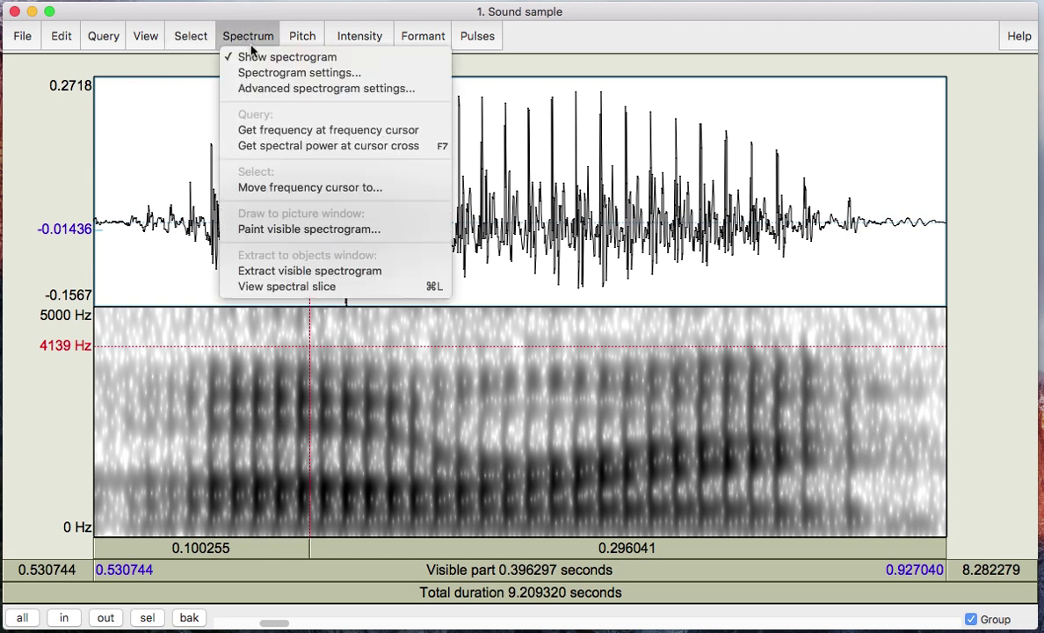
click(279, 76)
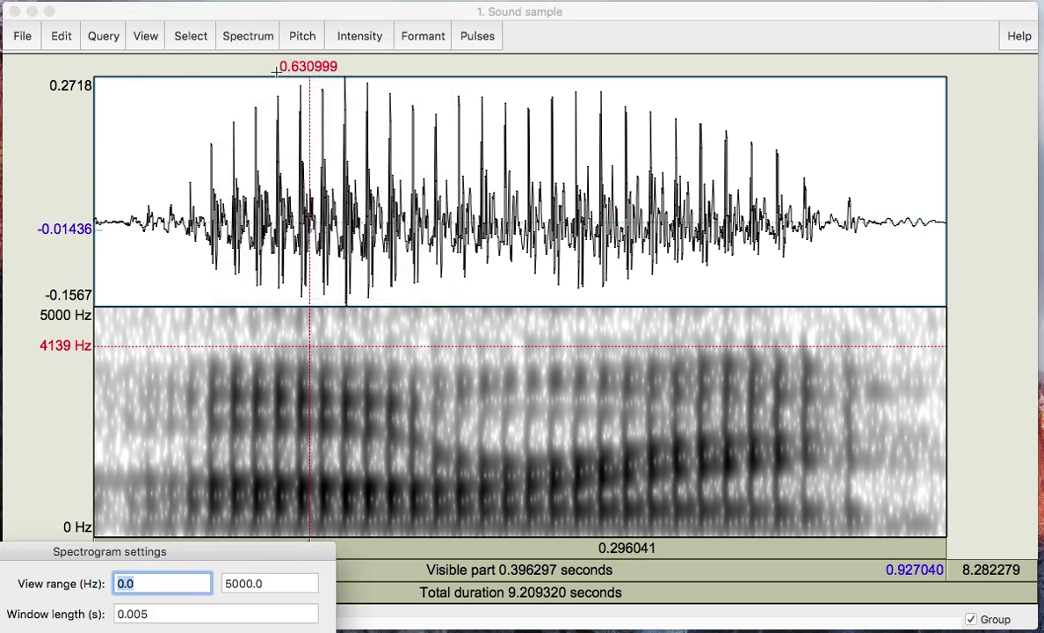
drag(209, 548, 810, 82)
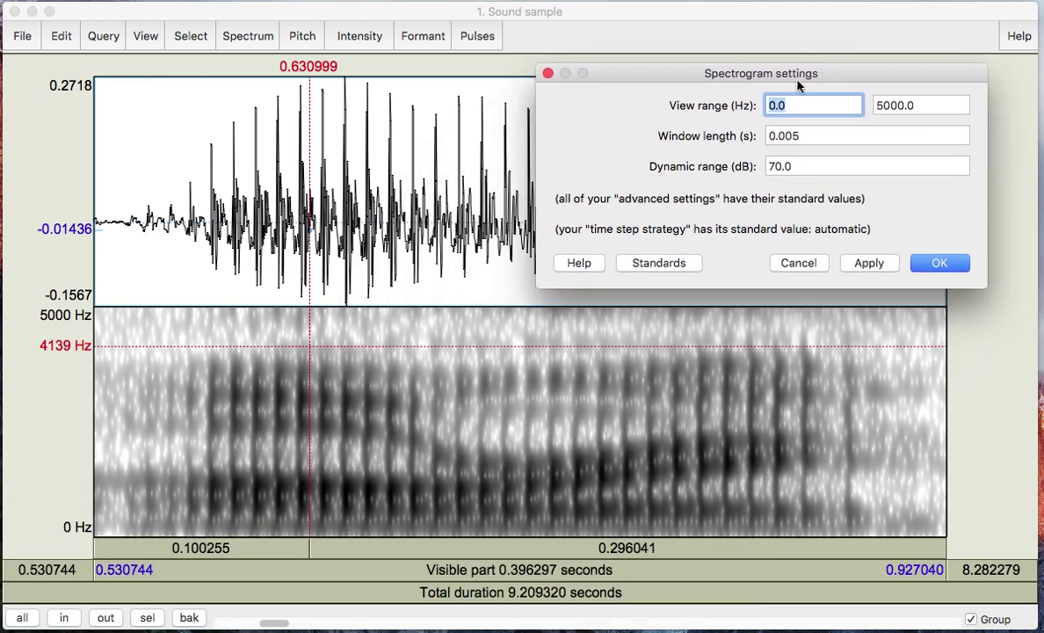
click(790, 137)
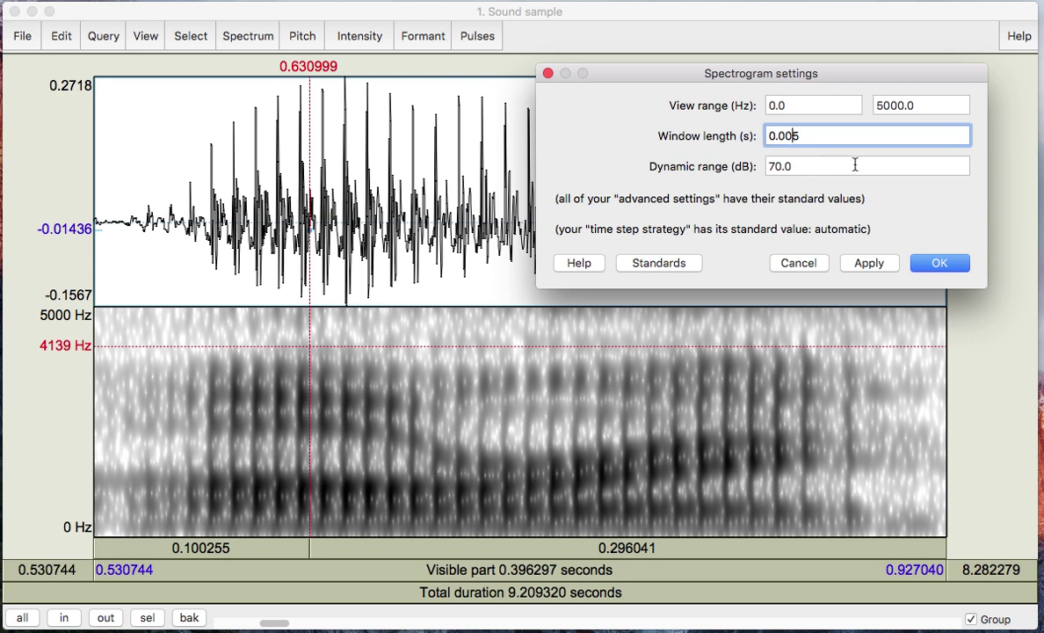
key(BackSpace)
click(870, 263)
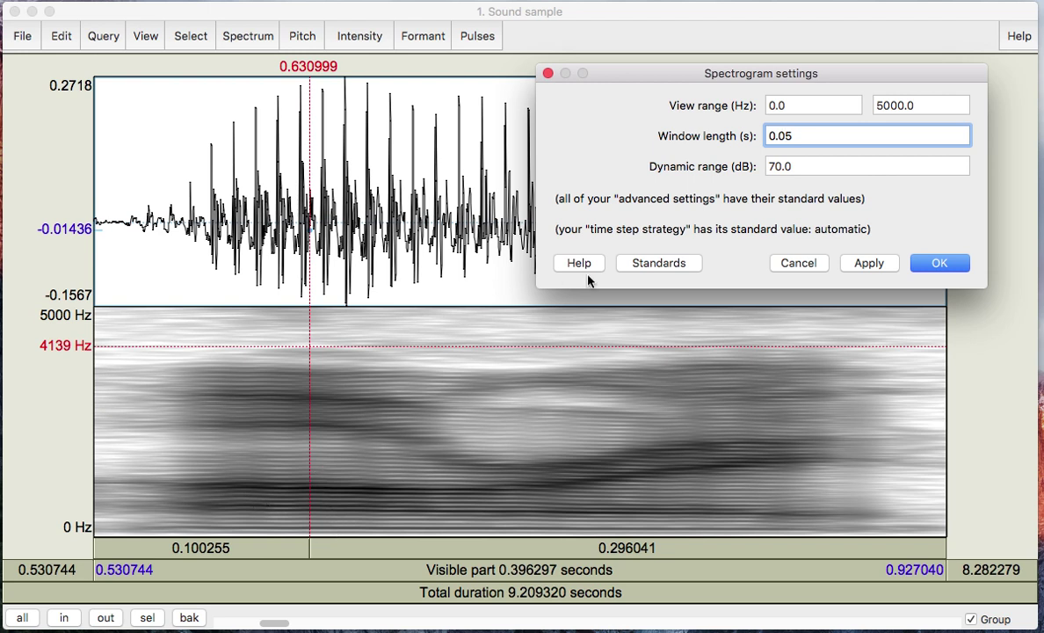
key(BackSpace)
Apply a 0.01 s window length, then a 0.005 s window length.
click(868, 263)
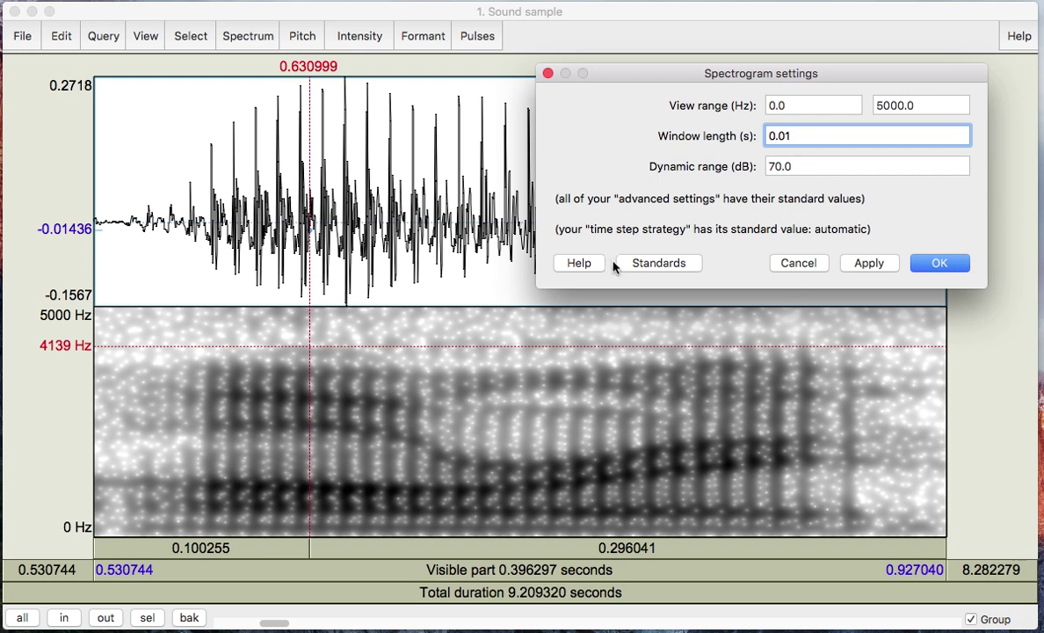
key(BackSpace)
text(05)
click(866, 263)
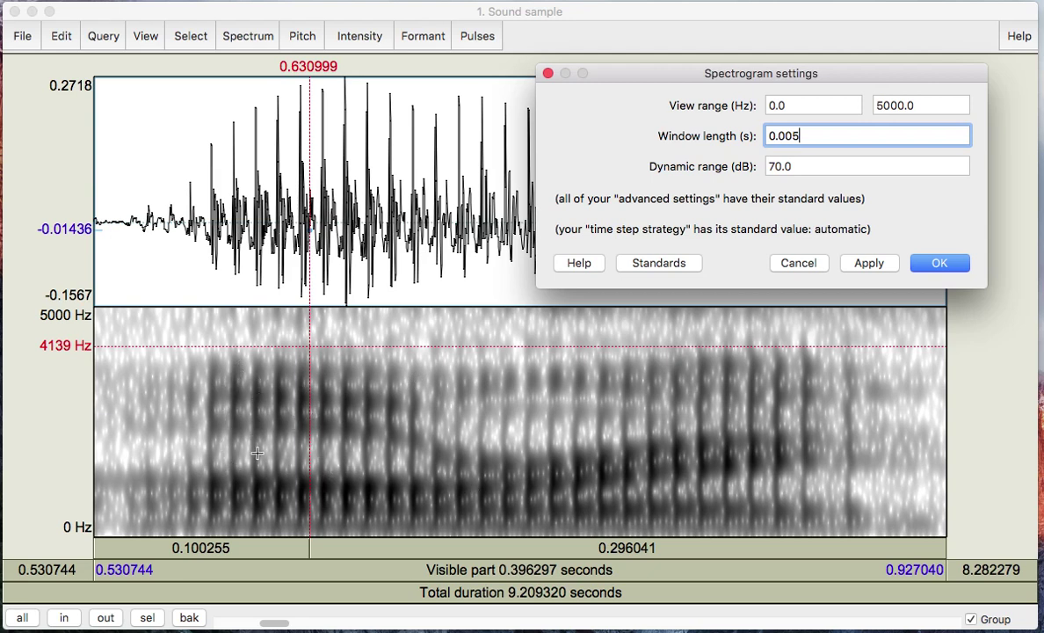
Apply 0.05 s, then return to 0.01 s and close the spectrogram settings.
click(790, 135)
key(BackSpace)
click(861, 265)
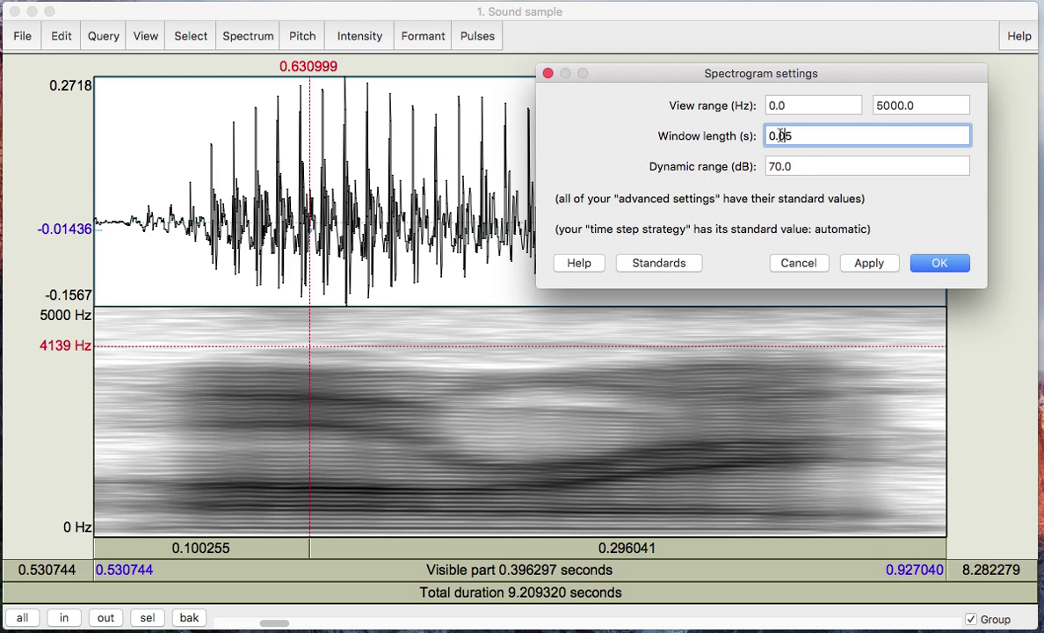
drag(784, 135, 800, 135)
text(1)
click(865, 261)
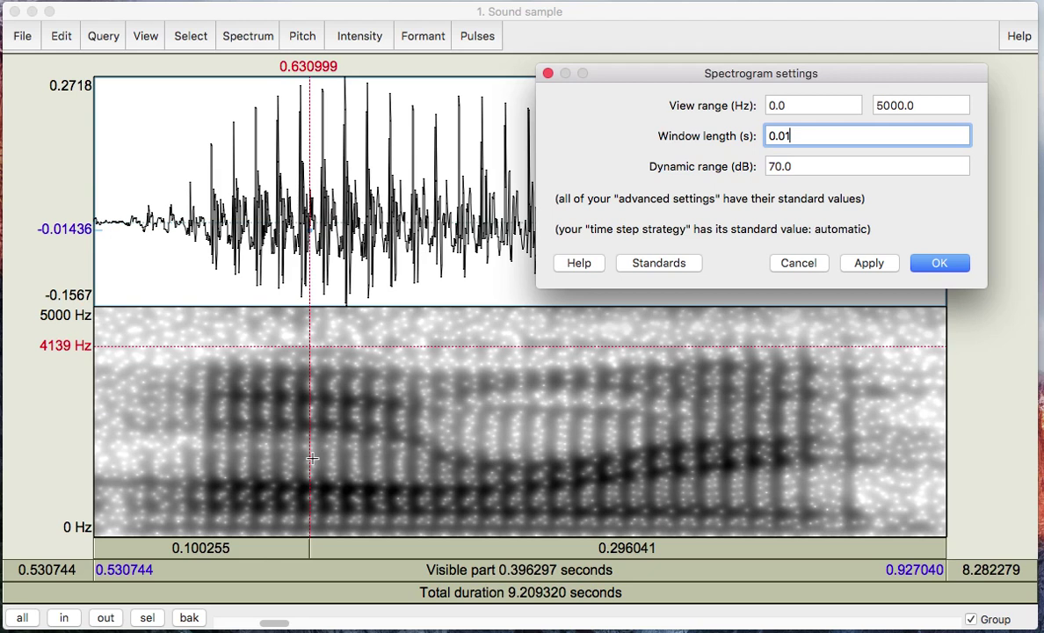
key(Return)
Probe points across the vowel's spectrogram between about 0.622 and 0.842 s.
click(290, 527)
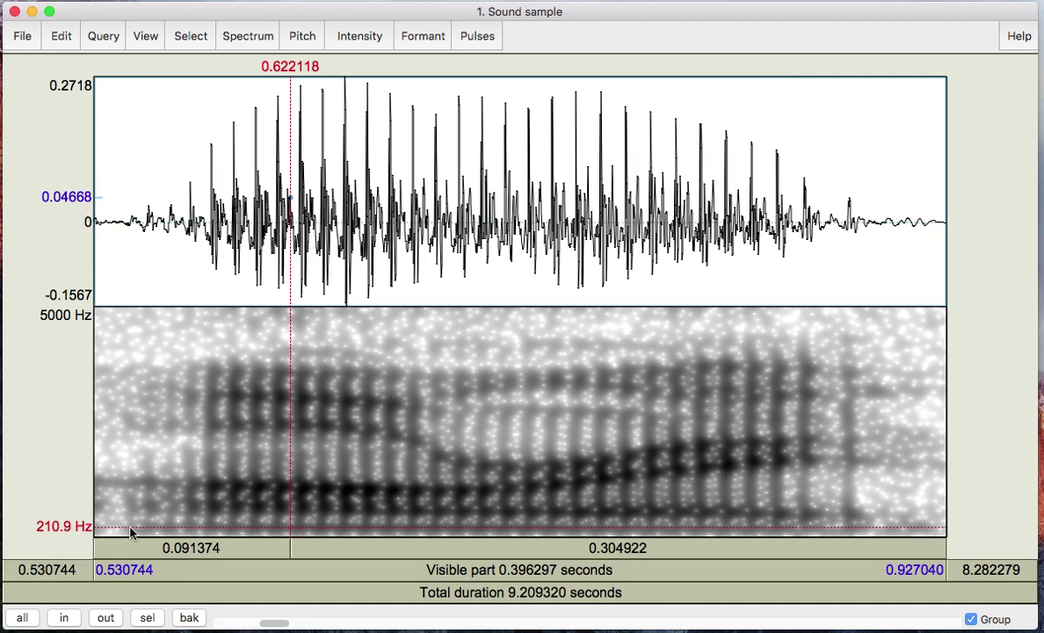
click(257, 506)
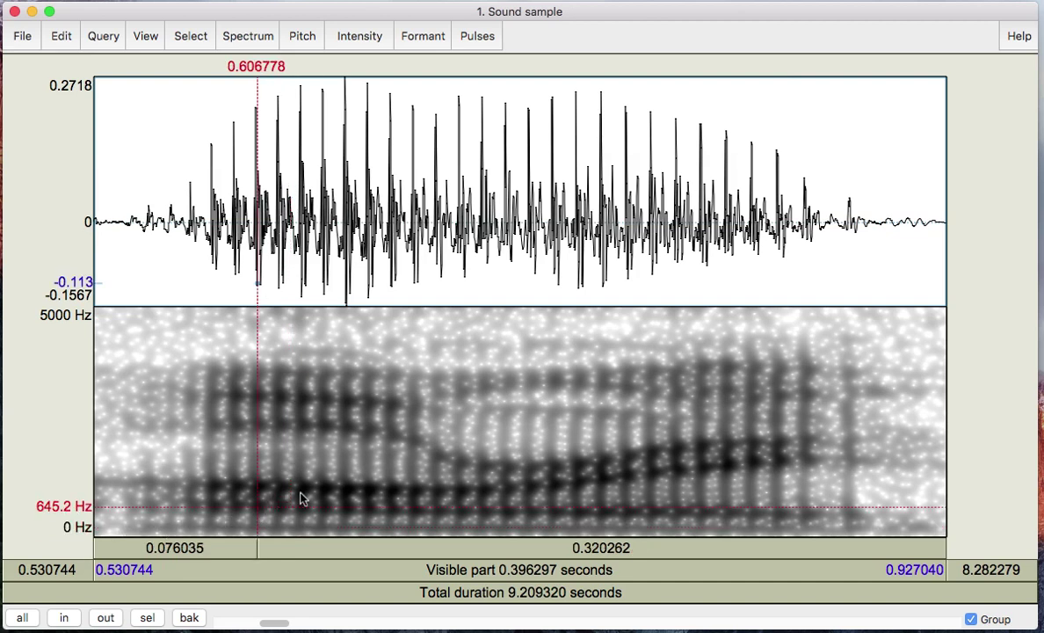
click(310, 485)
click(300, 506)
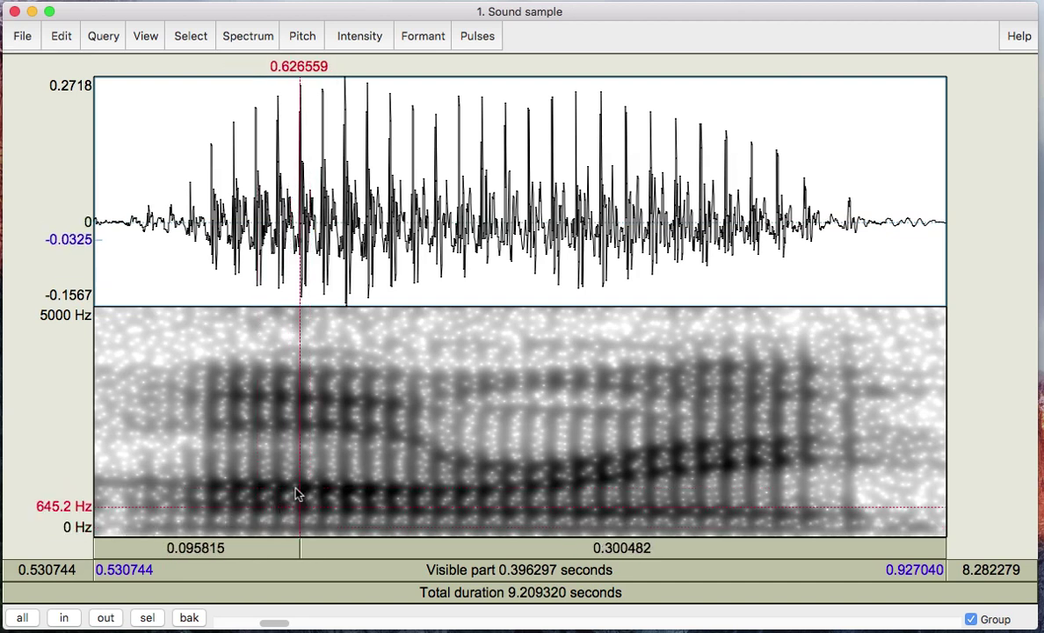
drag(440, 474, 167, 464)
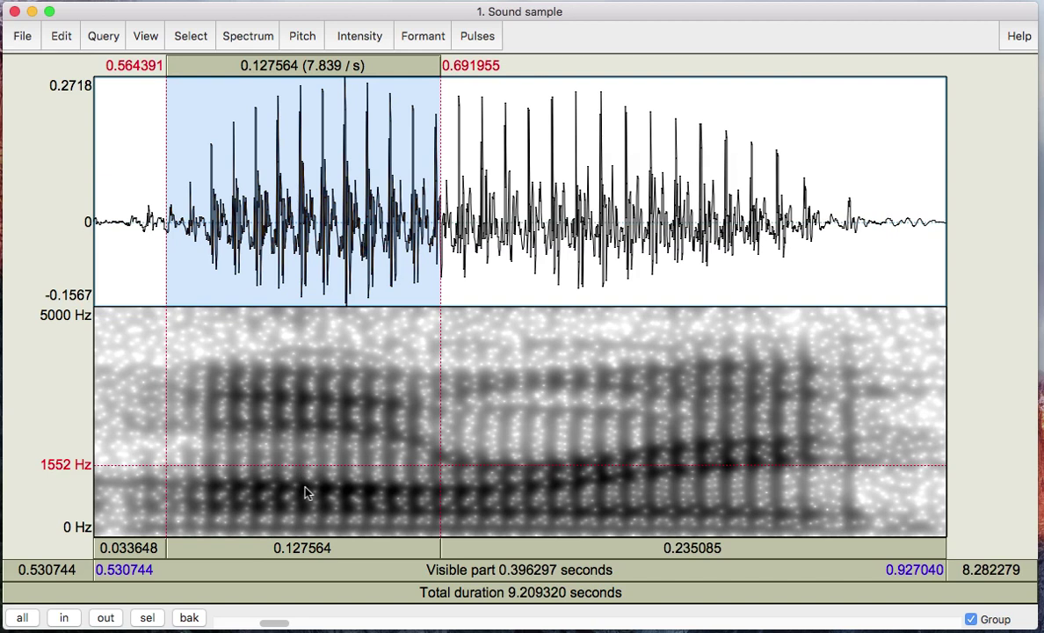
click(315, 424)
click(323, 486)
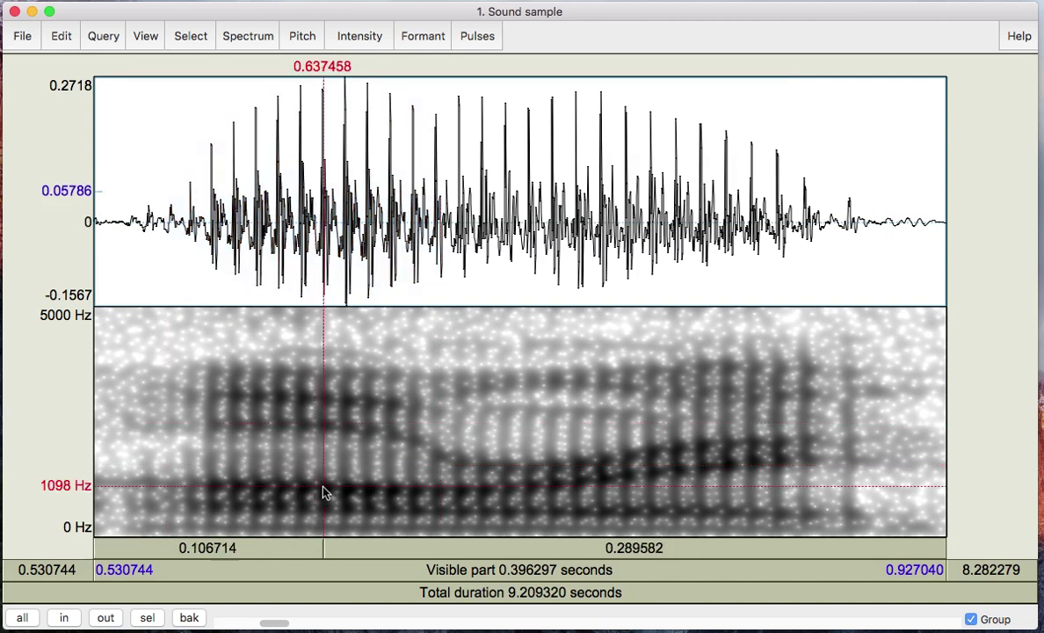
click(582, 477)
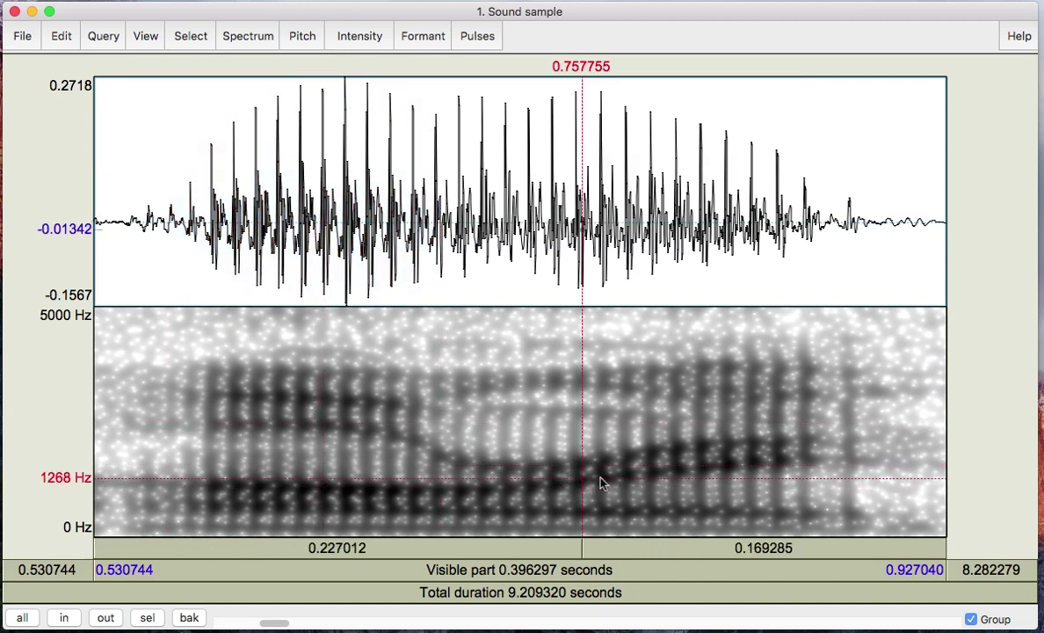
drag(708, 454, 714, 453)
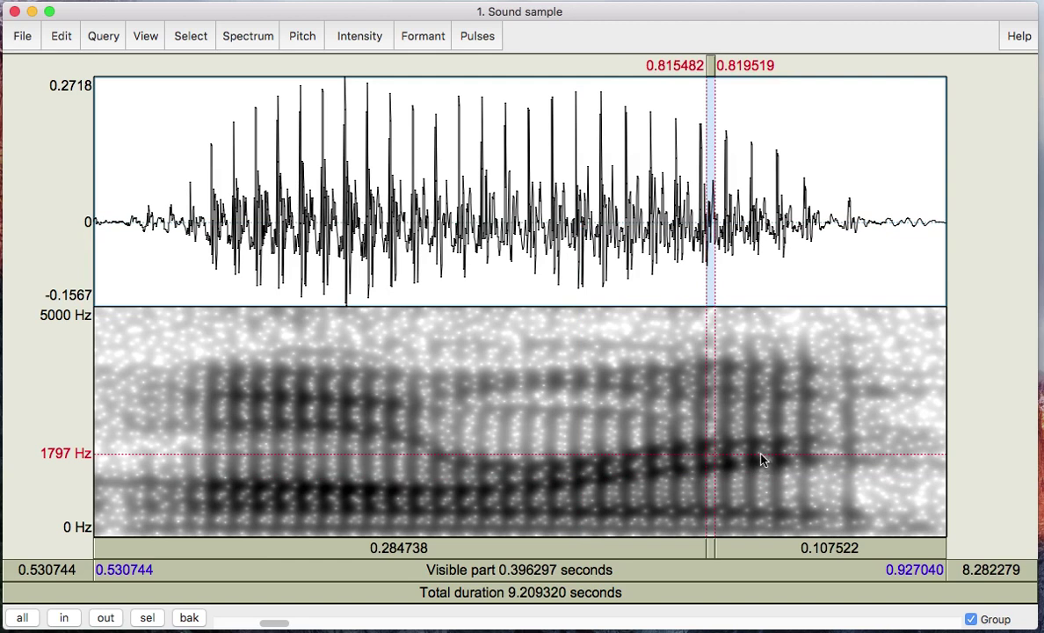
click(761, 456)
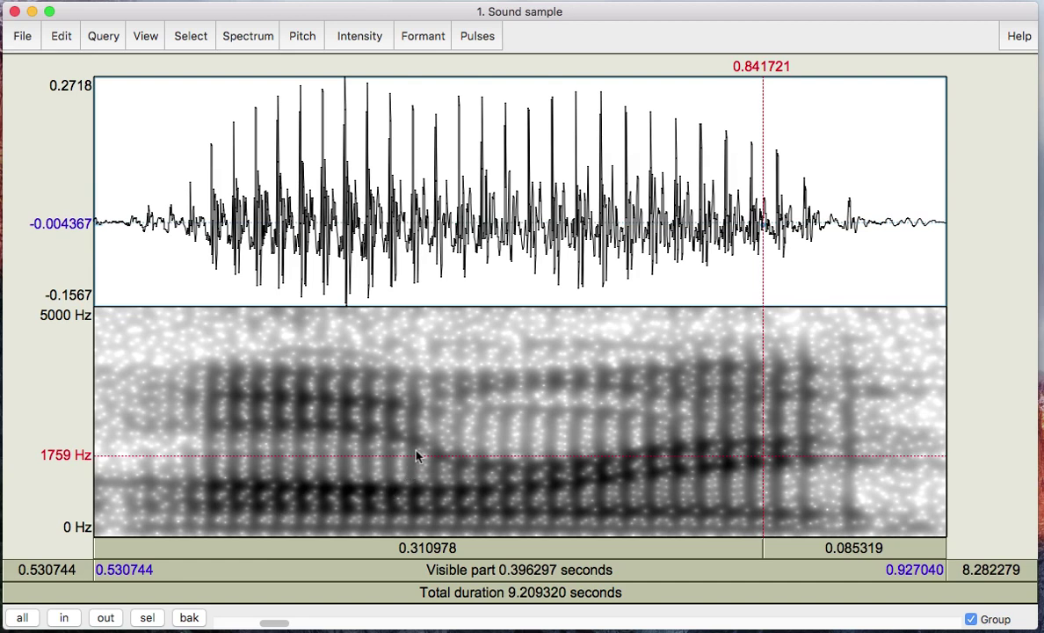
Mark about 0.626 s on the first formant, reading 645.2 Hz.
drag(396, 444, 211, 439)
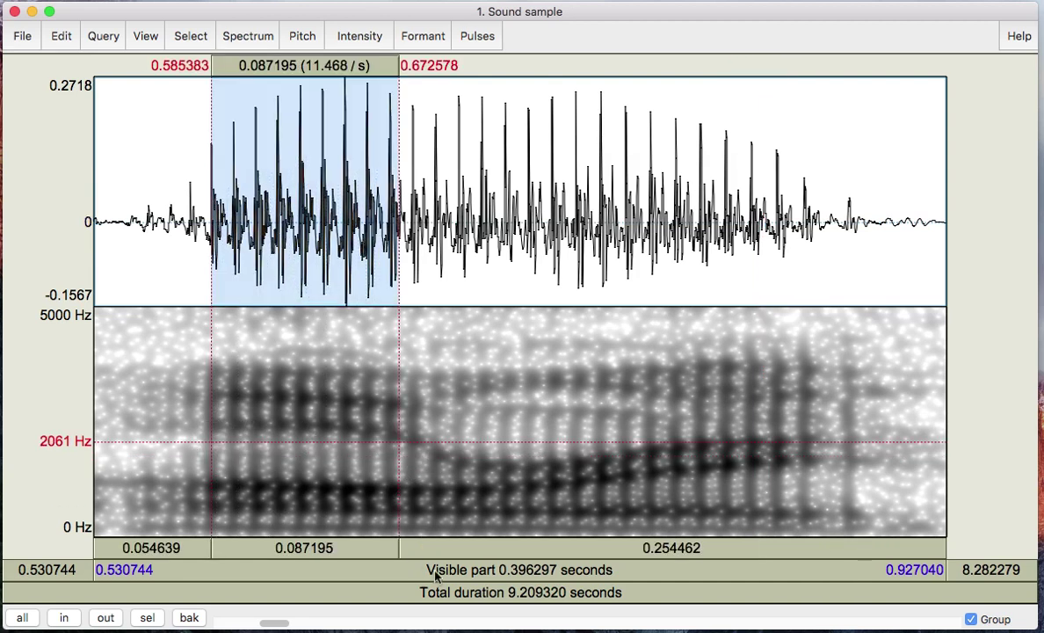
click(297, 530)
click(299, 528)
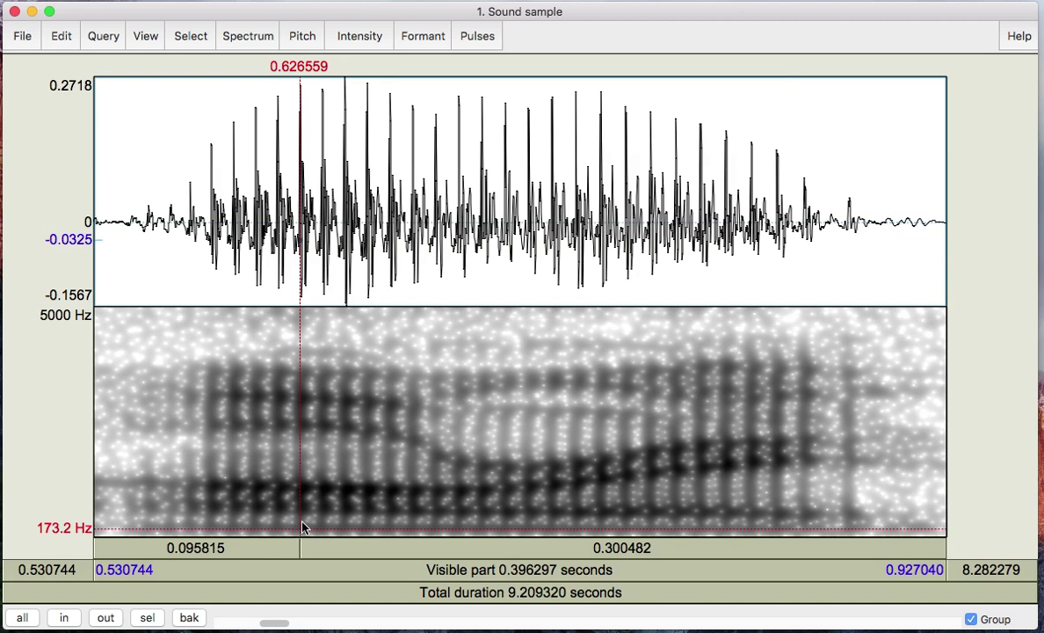
click(307, 507)
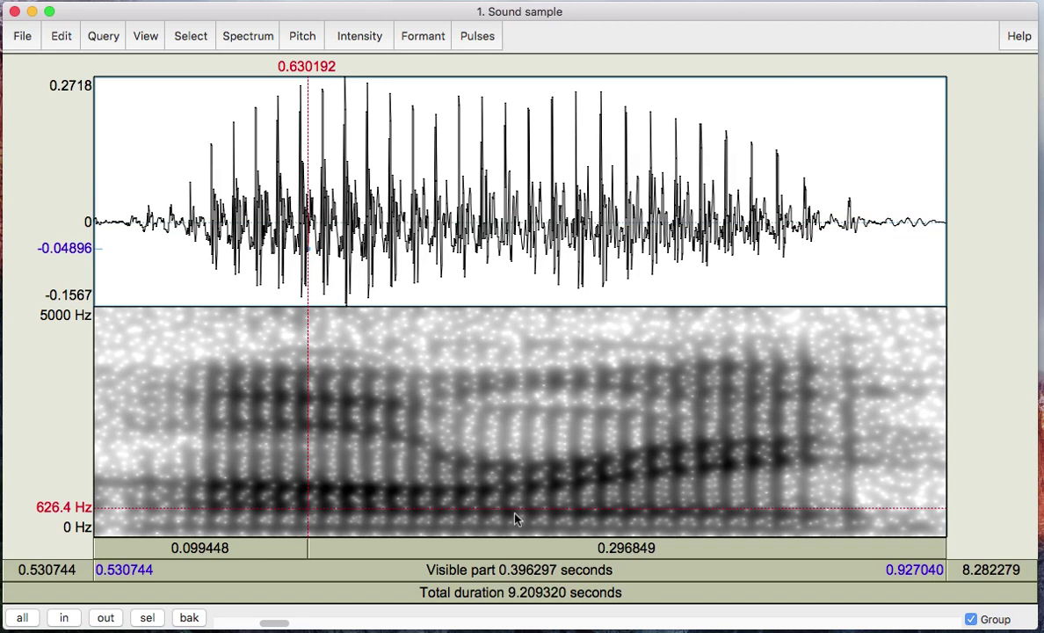
click(300, 507)
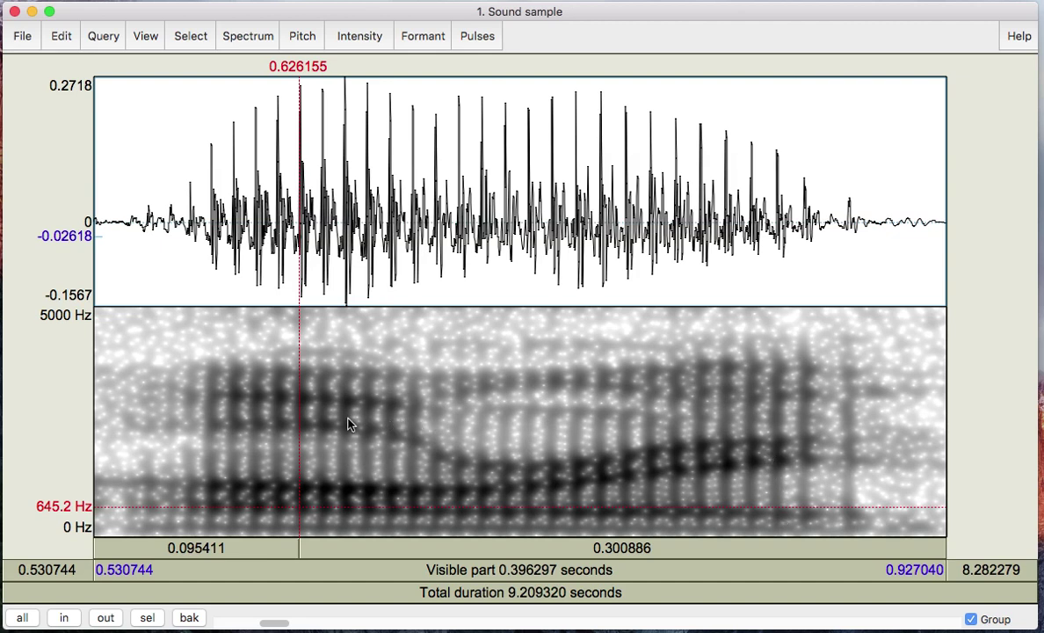
Select 0.579731–0.674597 s of the vowel.
drag(200, 425, 403, 437)
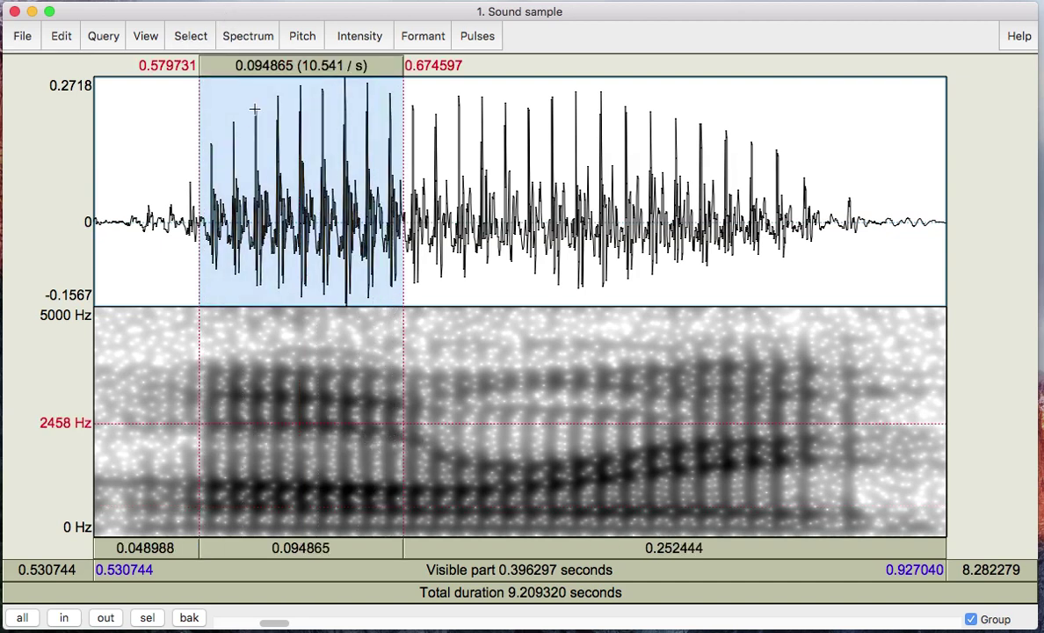
click(192, 36)
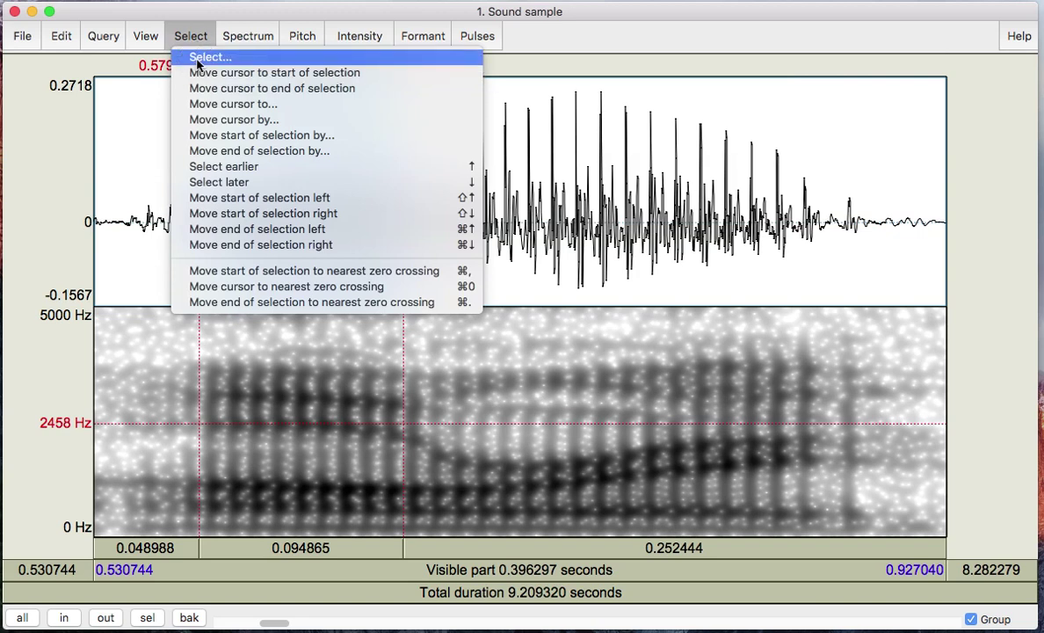
click(196, 57)
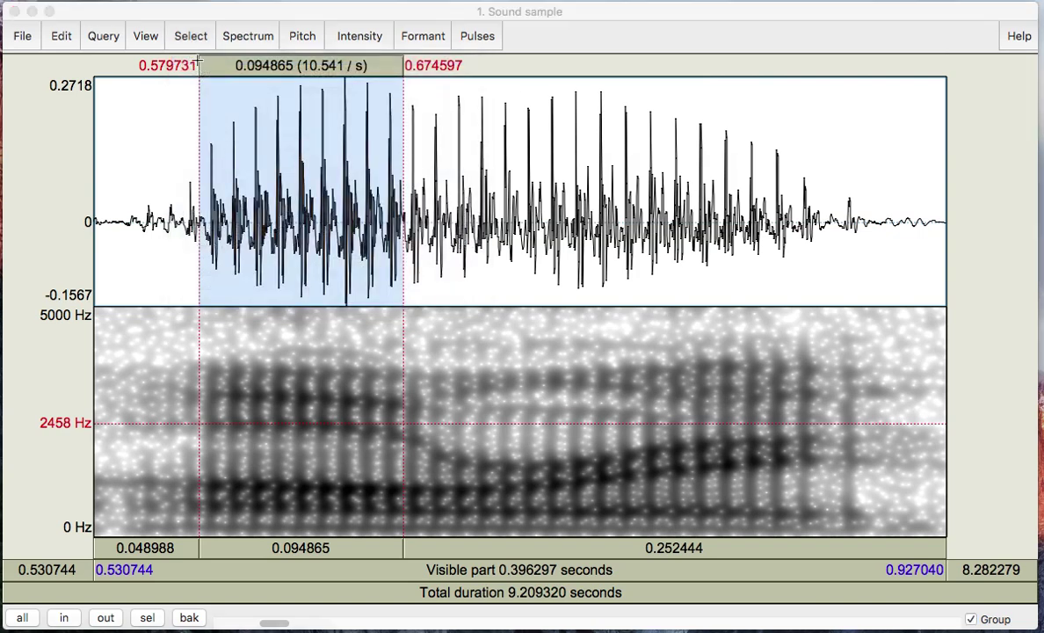
click(168, 117)
Use Move cursor to to place the cursor at the selection's midpoint.
click(190, 36)
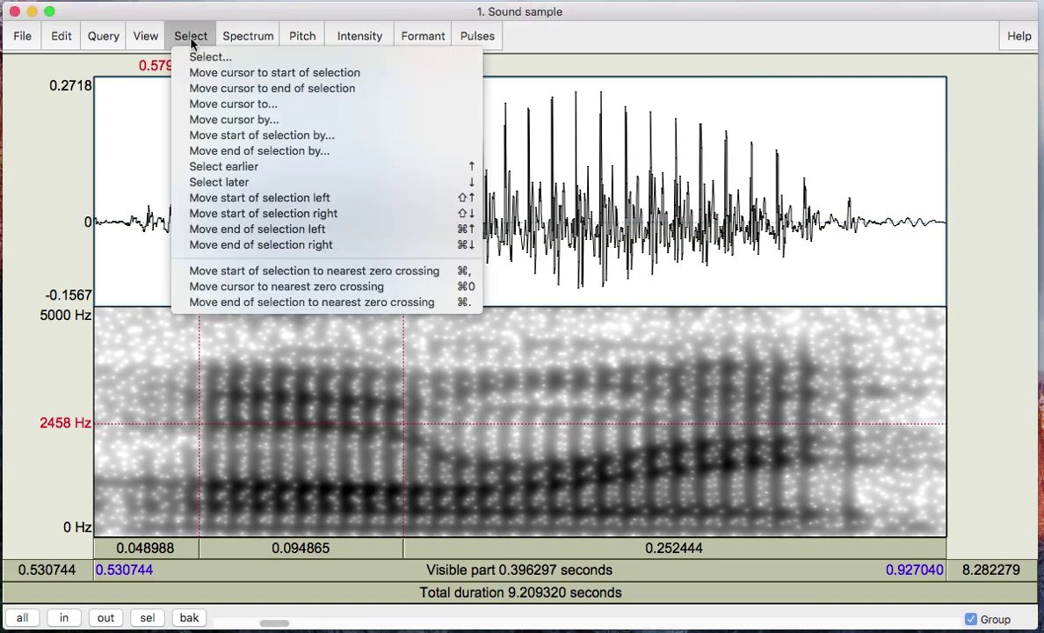
click(233, 105)
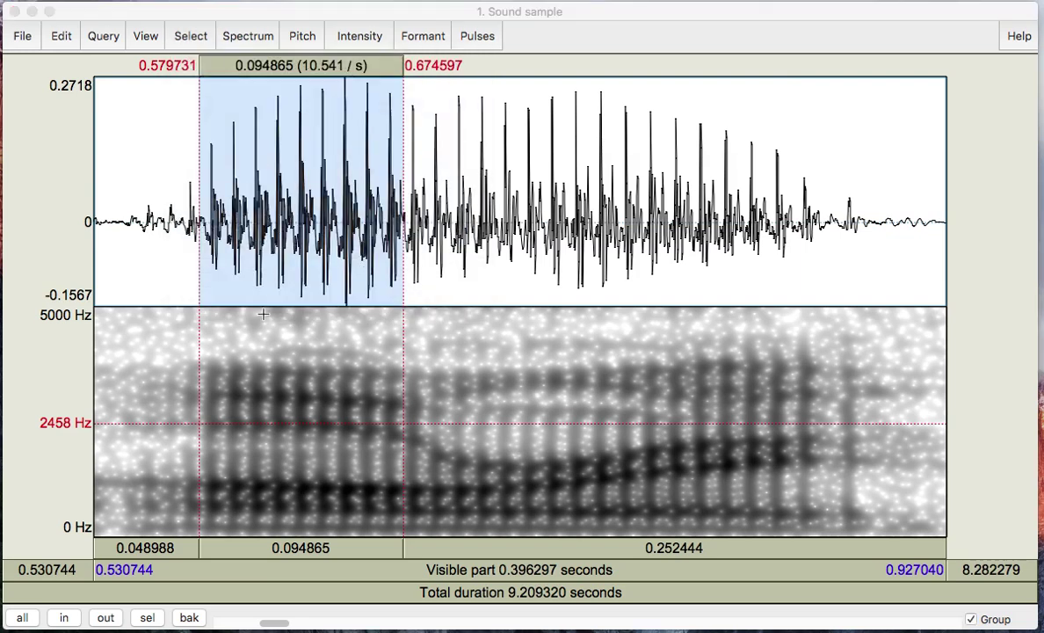
drag(410, 371, 741, 152)
click(854, 224)
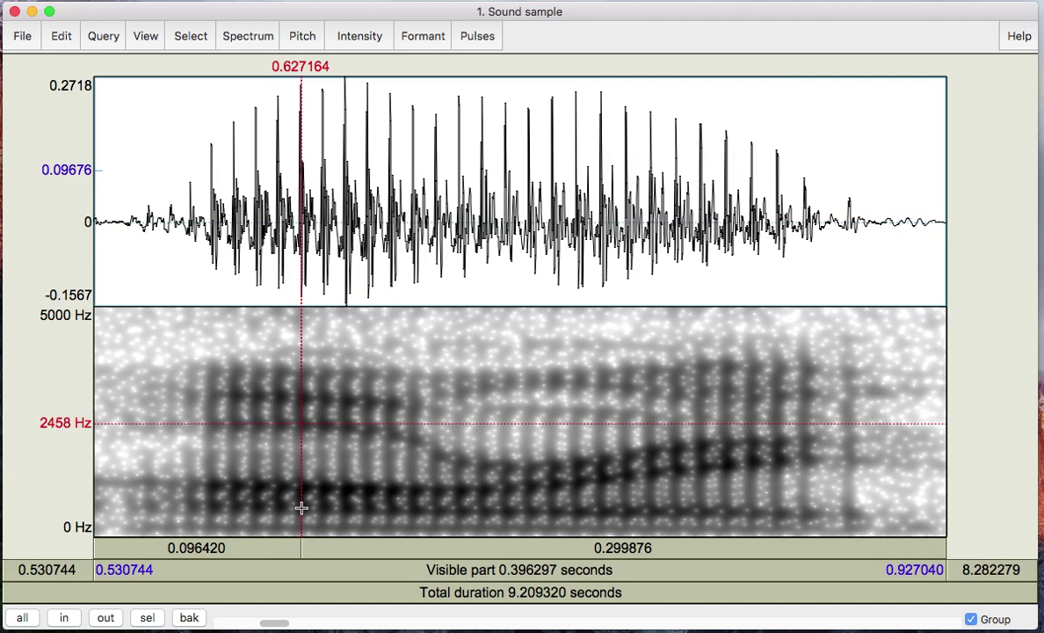
Read formants near 664, 1061 and 2439 Hz, then select 0.681863–0.780765 s.
click(300, 507)
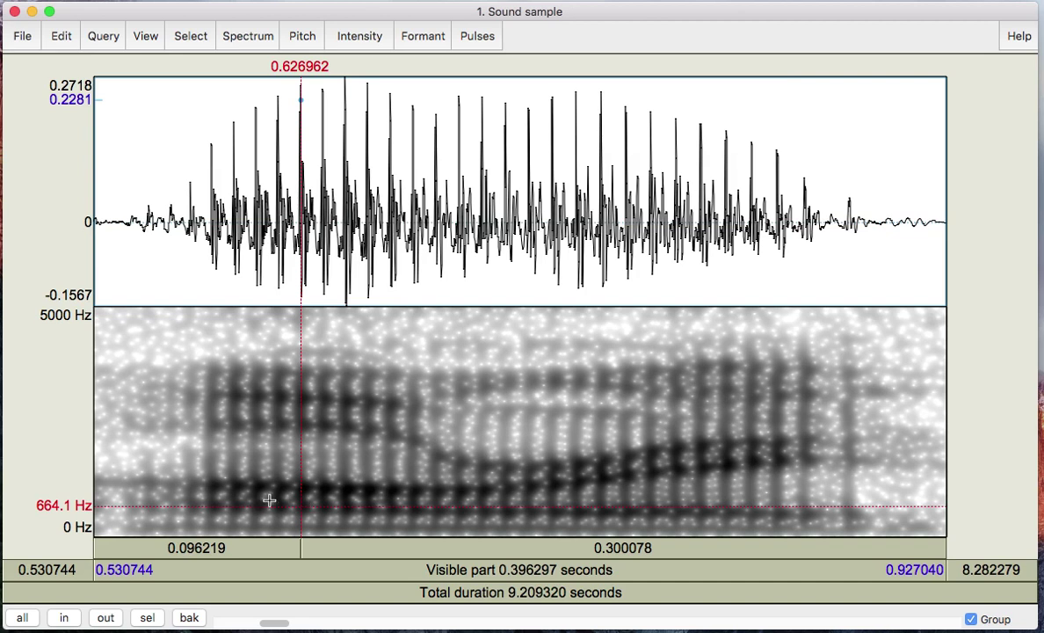
click(307, 487)
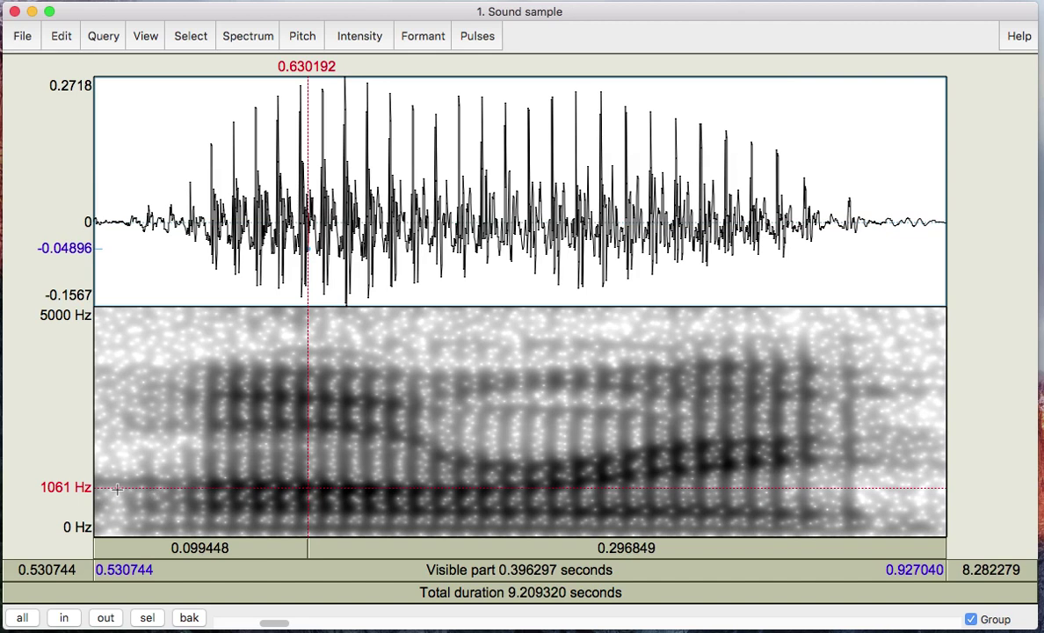
click(307, 426)
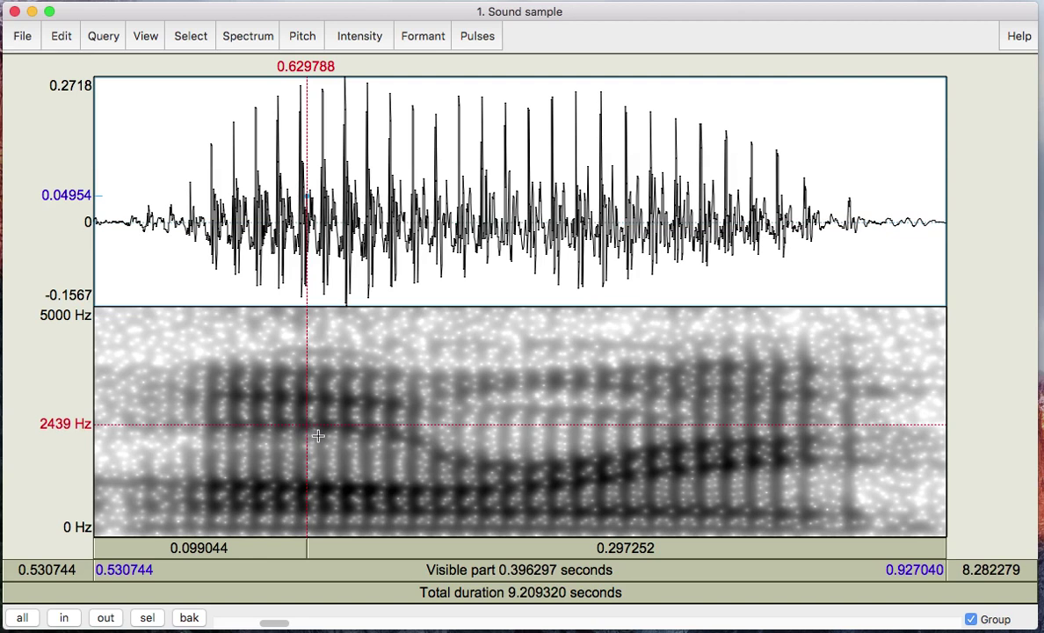
drag(418, 438, 630, 438)
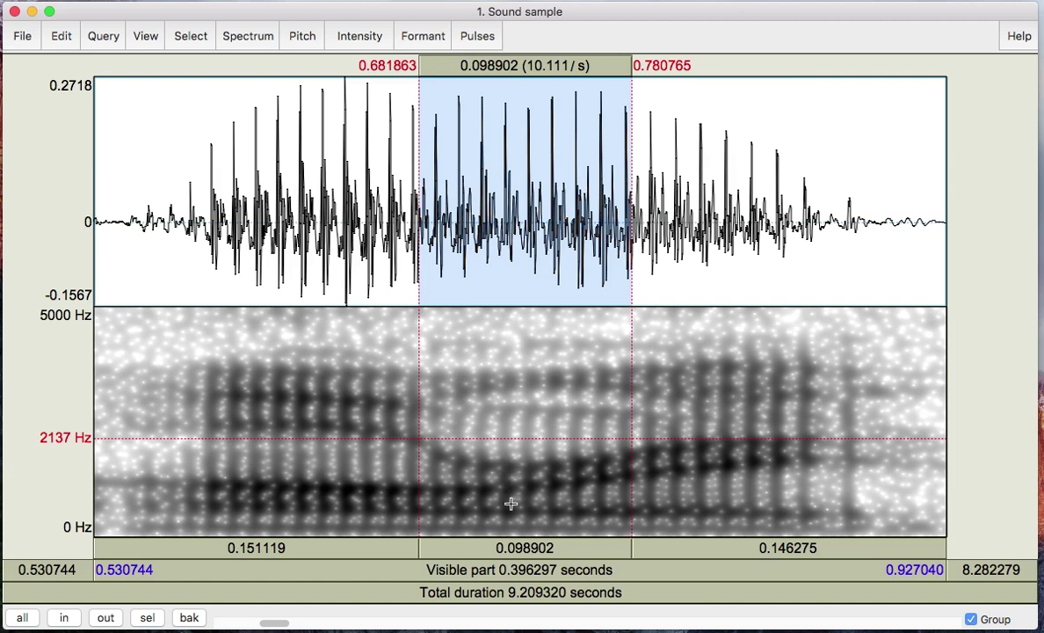
Read formants at about 0.724 s (near 1042 and 1514 Hz), then select 0.790050–0.867557 s.
click(509, 505)
click(510, 510)
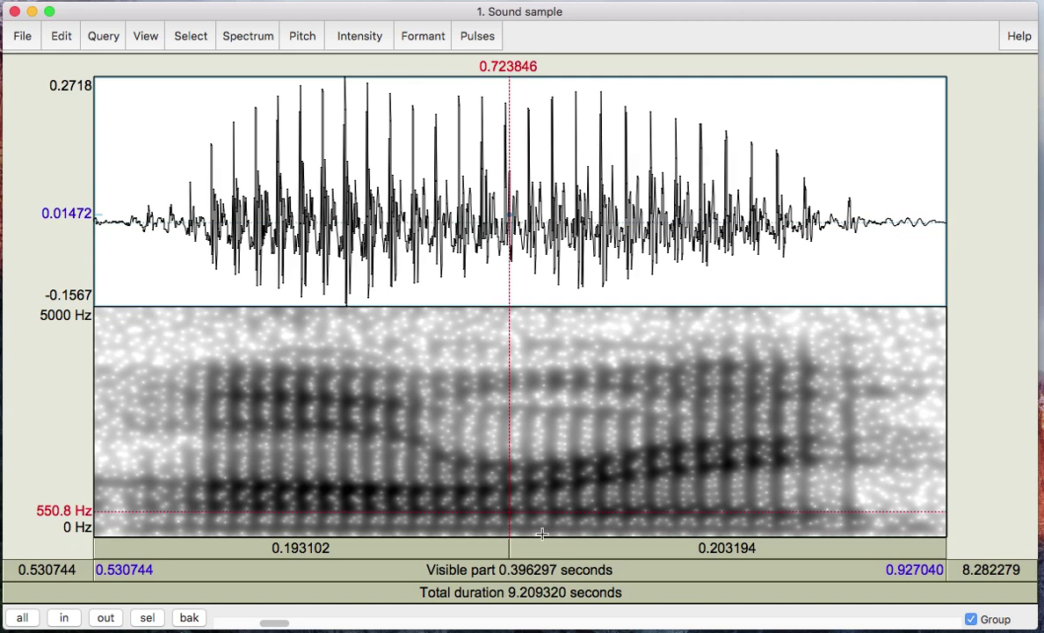
click(509, 490)
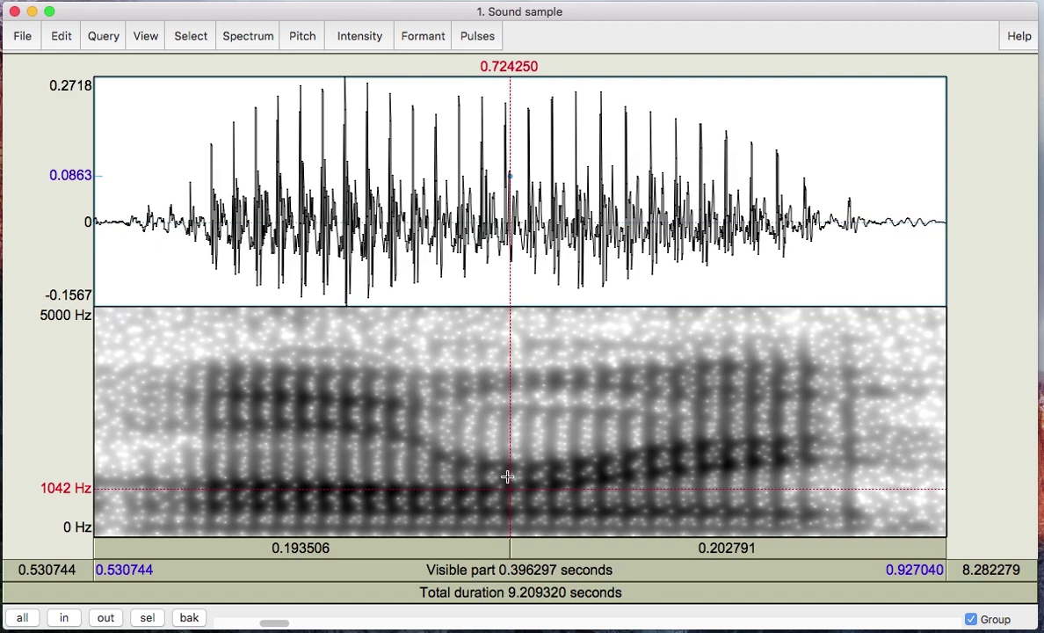
click(507, 468)
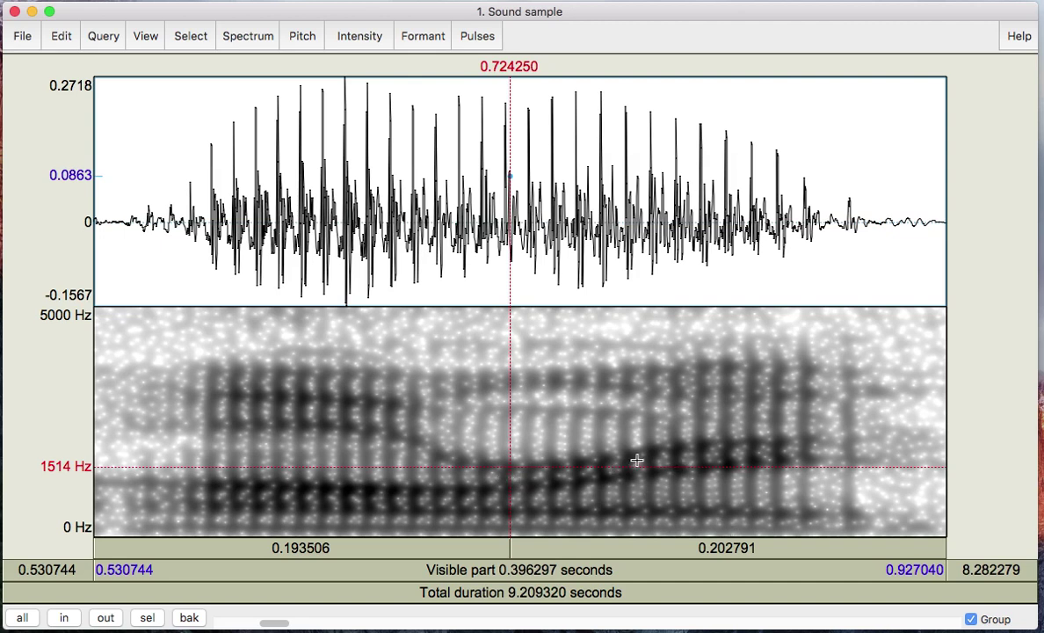
drag(651, 455, 818, 449)
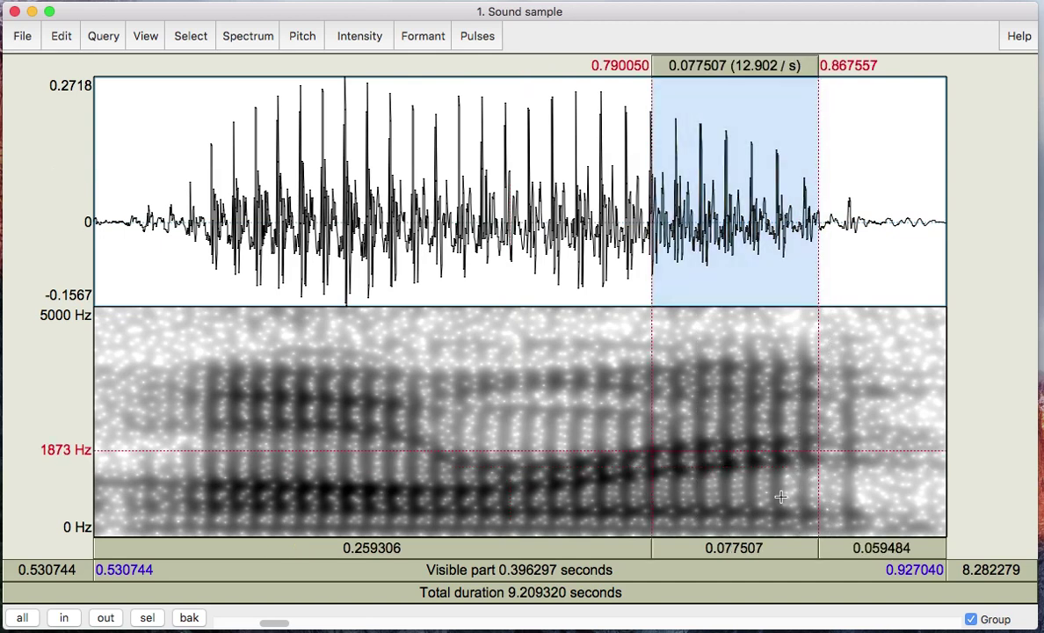
Read the vowel's formants at 0.826 s: F1 about 494.2 Hz, then peaks near 1552 and 1967 Hz.
click(732, 513)
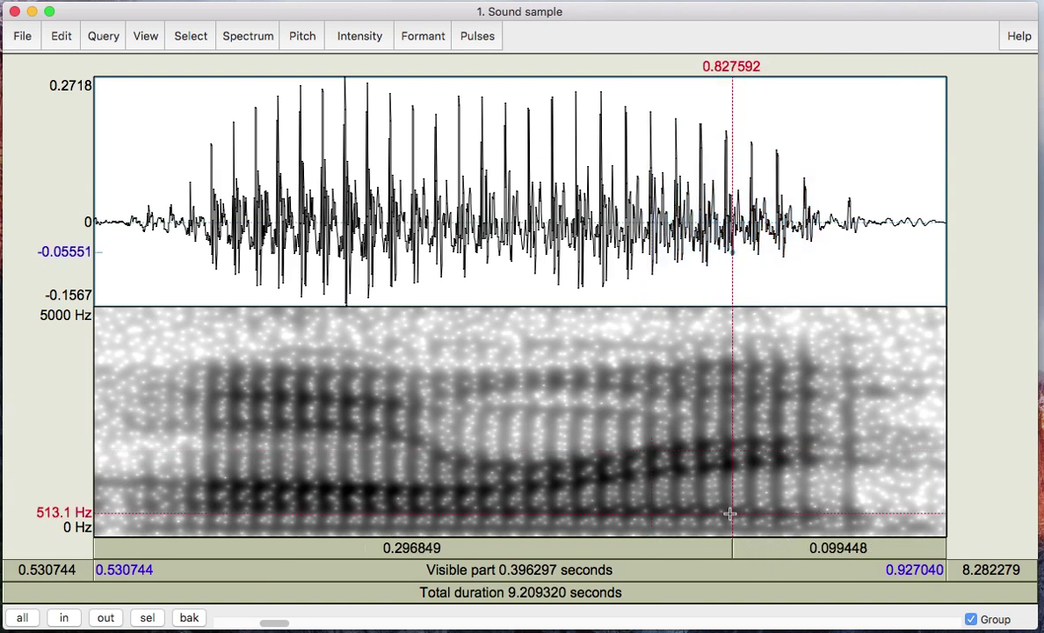
click(729, 514)
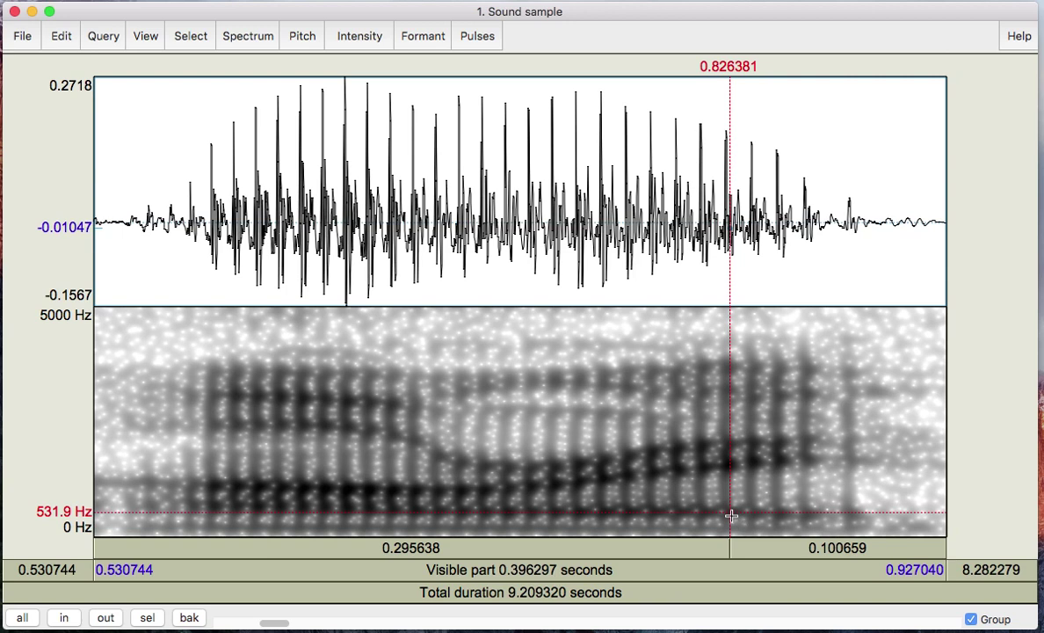
click(729, 514)
click(729, 514)
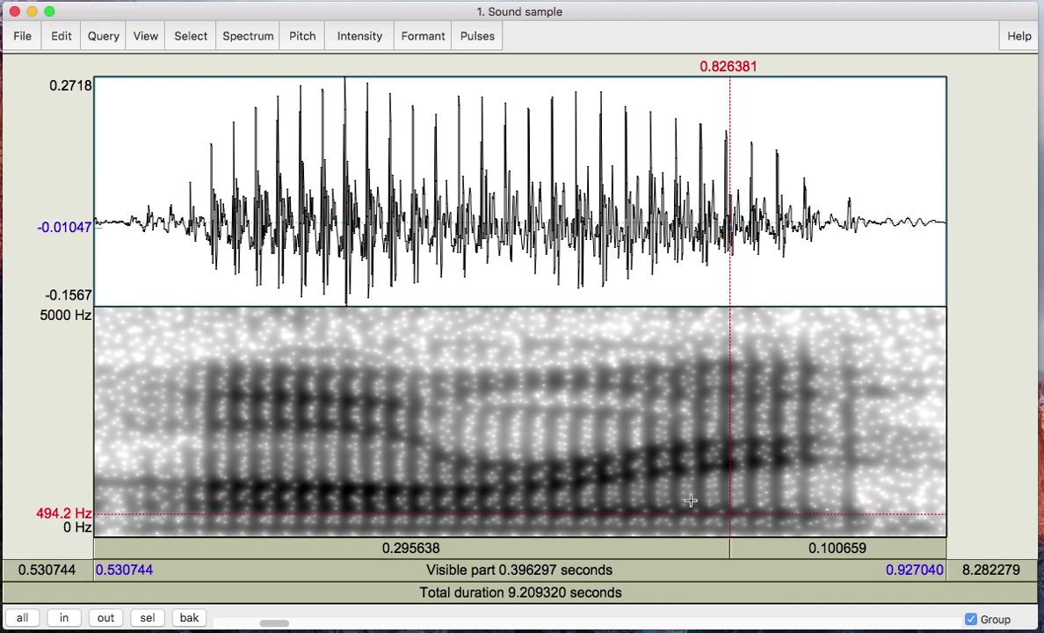
click(728, 467)
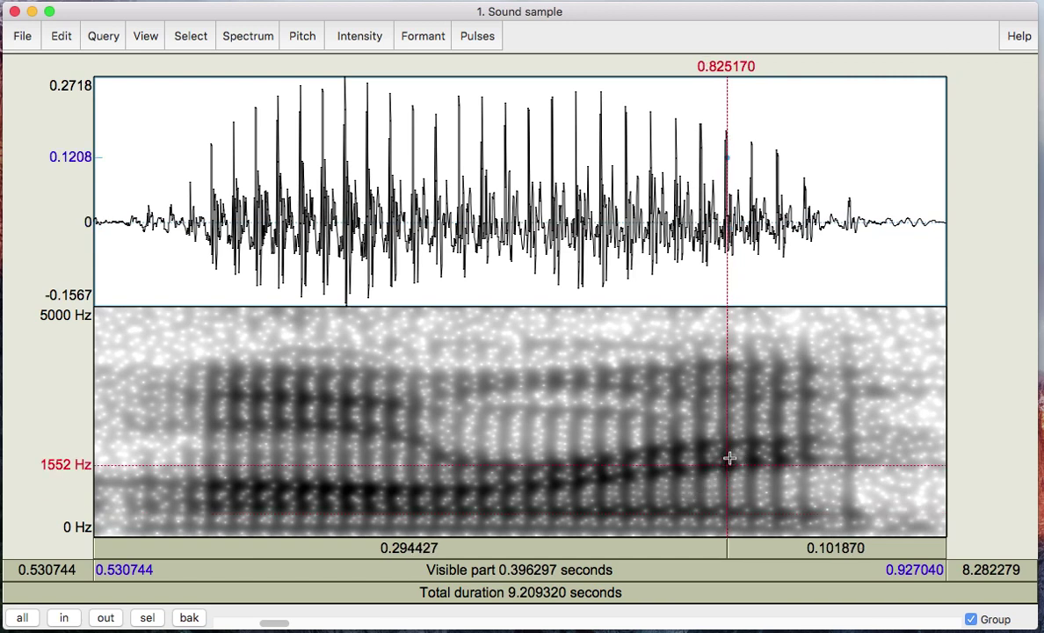
click(728, 447)
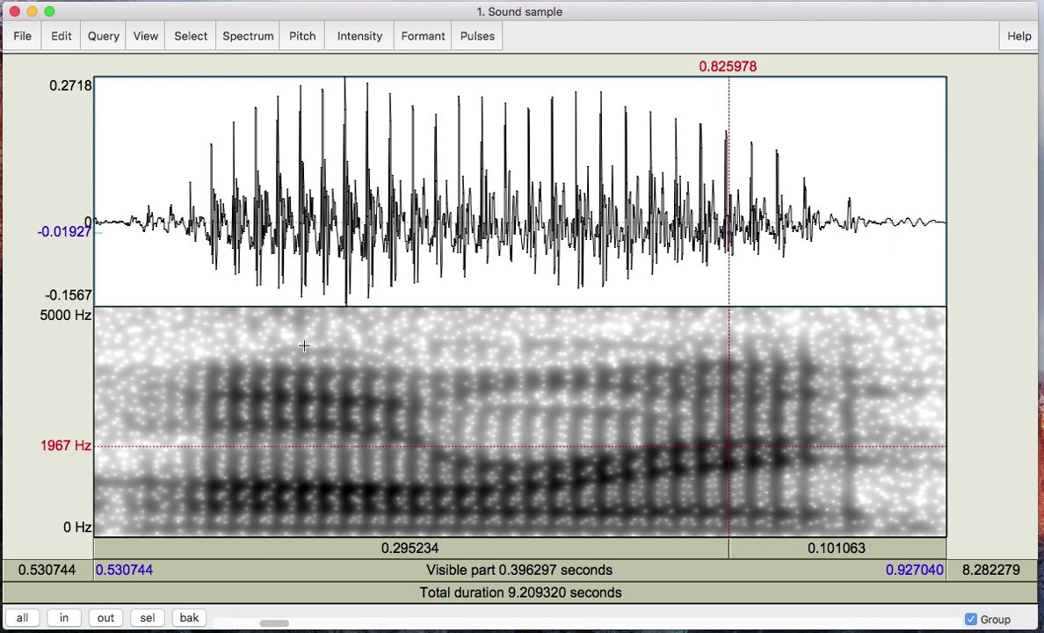
click(198, 376)
Select the vowel onset from 0.5785 to 0.6762 s and view its spectral slice.
drag(199, 376, 406, 389)
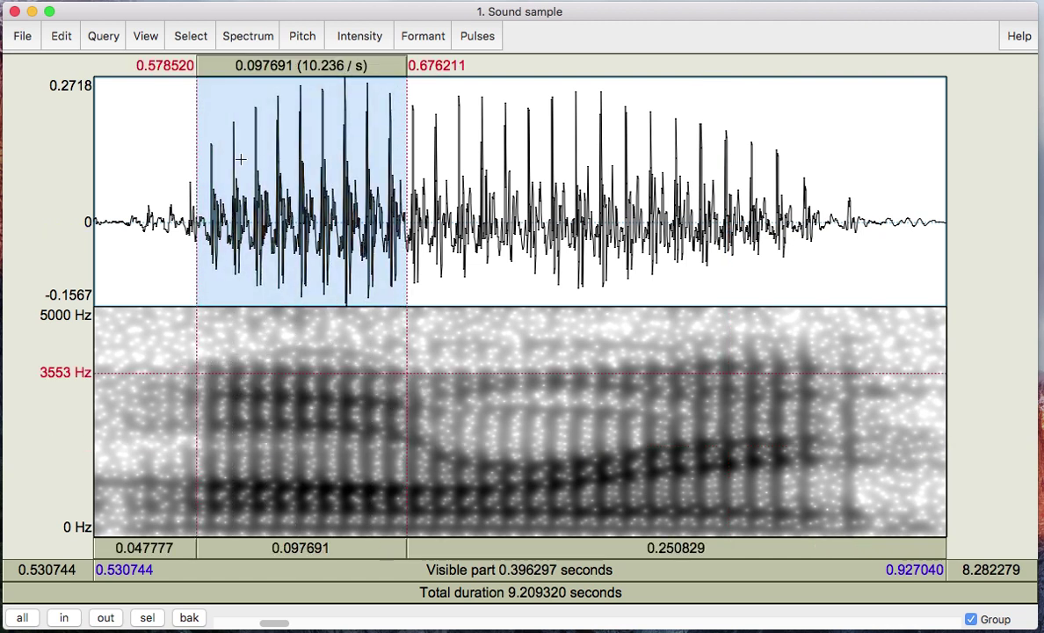
click(236, 42)
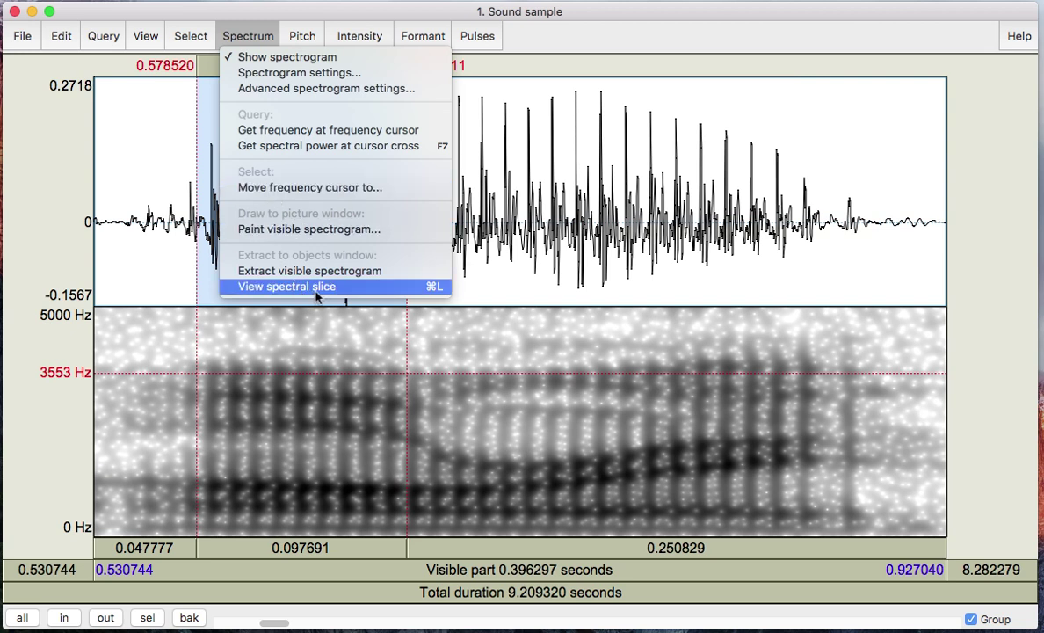
click(316, 297)
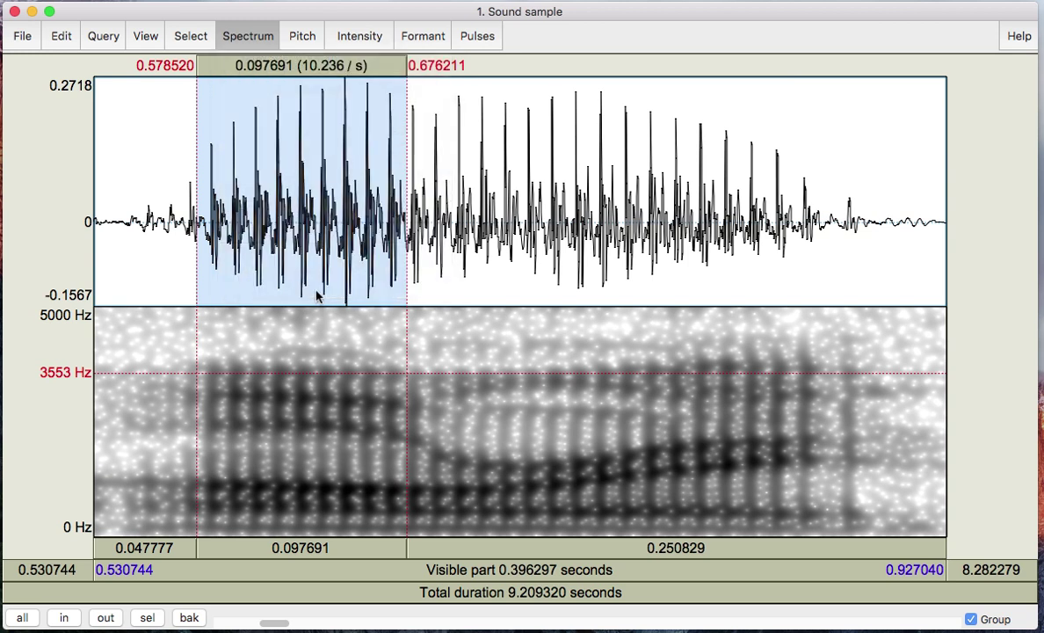
drag(199, 25, 312, 19)
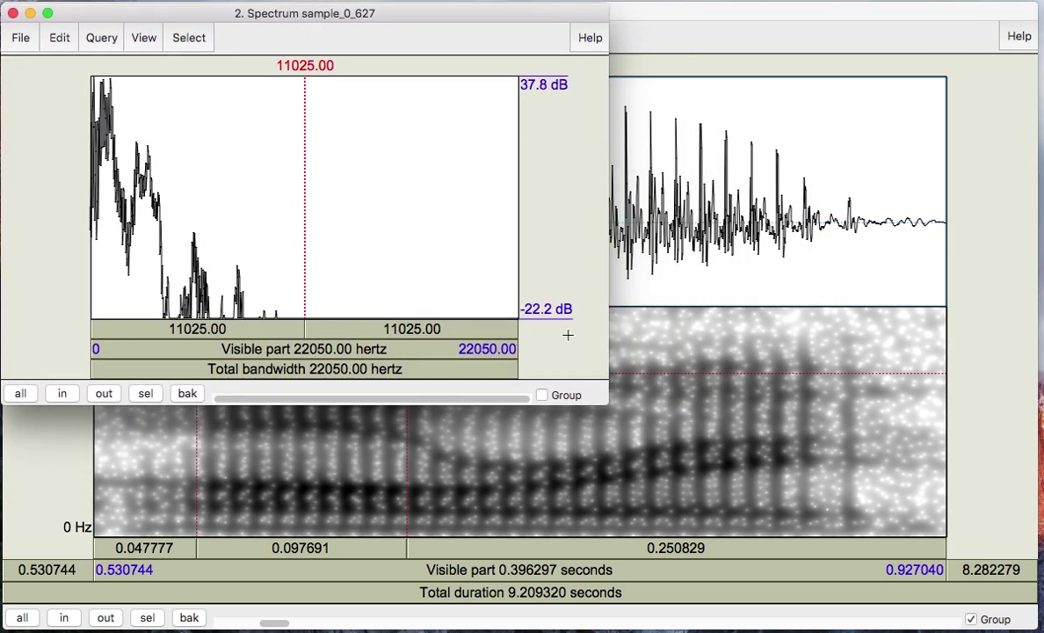
Stretch the '2. Spectrum sample_0_627' window to nearly fill the screen.
drag(632, 420, 1036, 625)
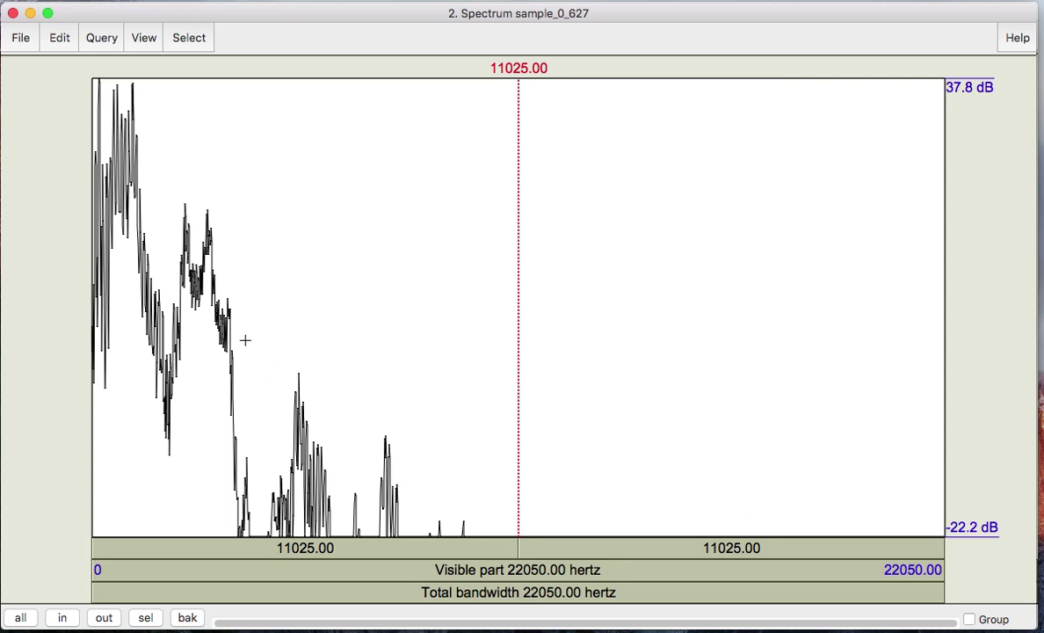
key(super+w)
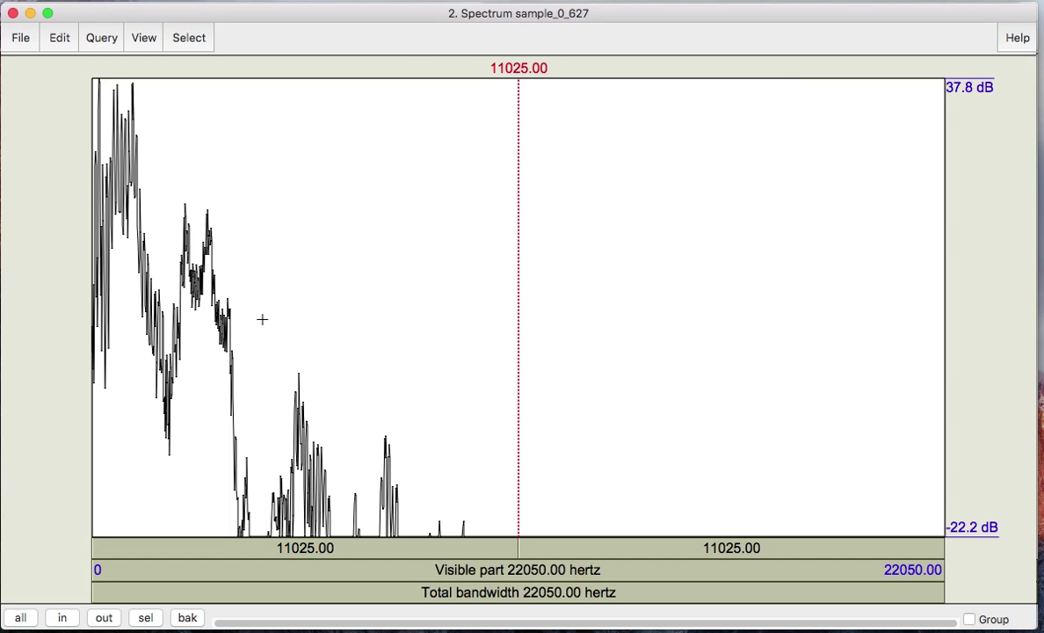
click(188, 39)
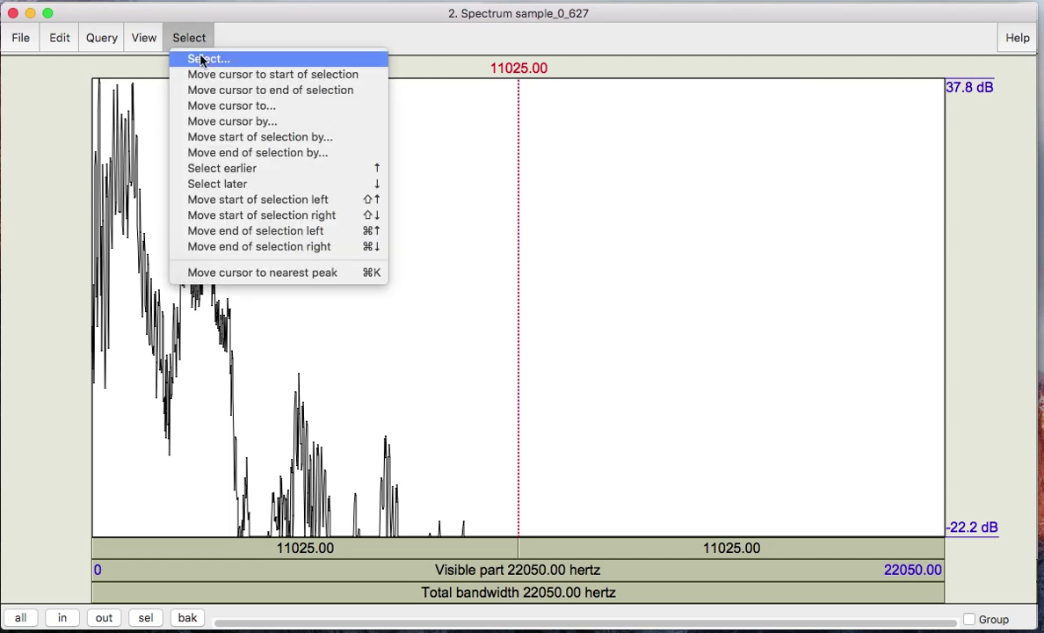
Select 0 to 5000 Hz on the spectral slice and zoom to that range.
click(199, 58)
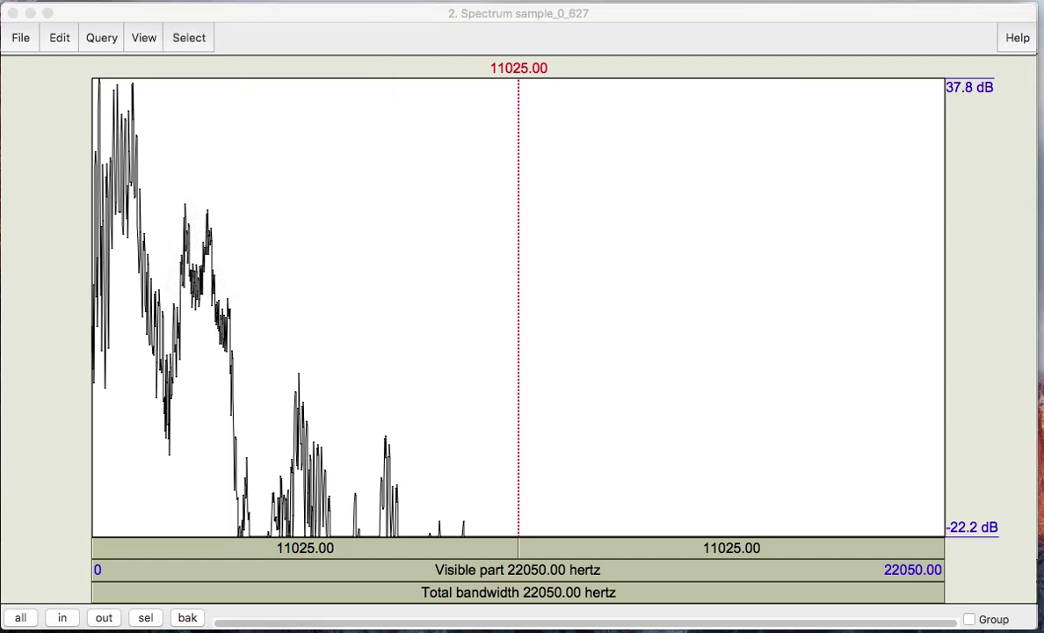
text(0)
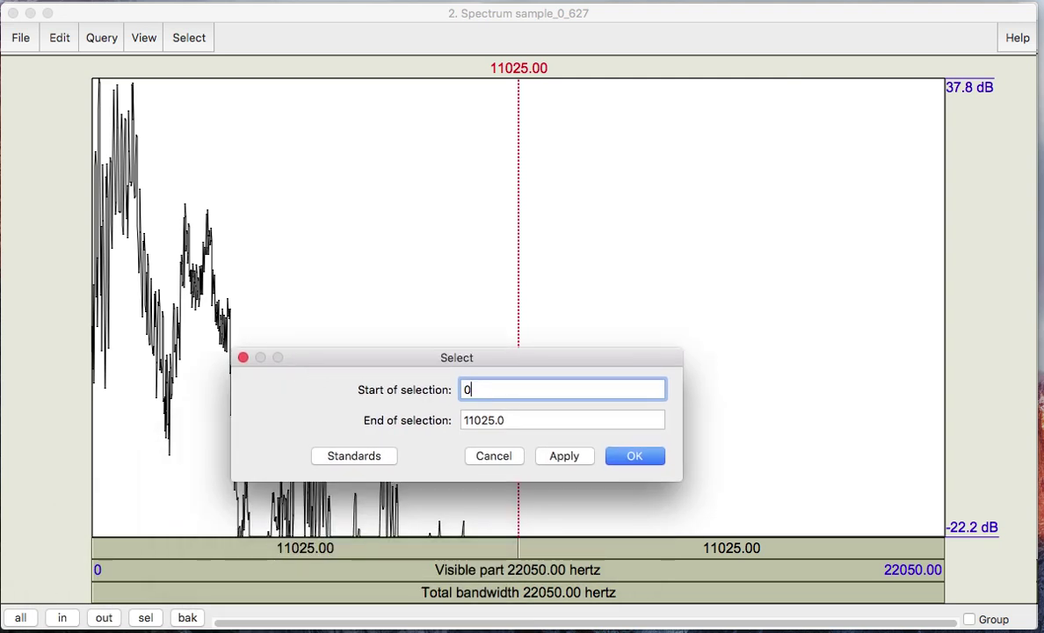
key(Tab)
text(5000)
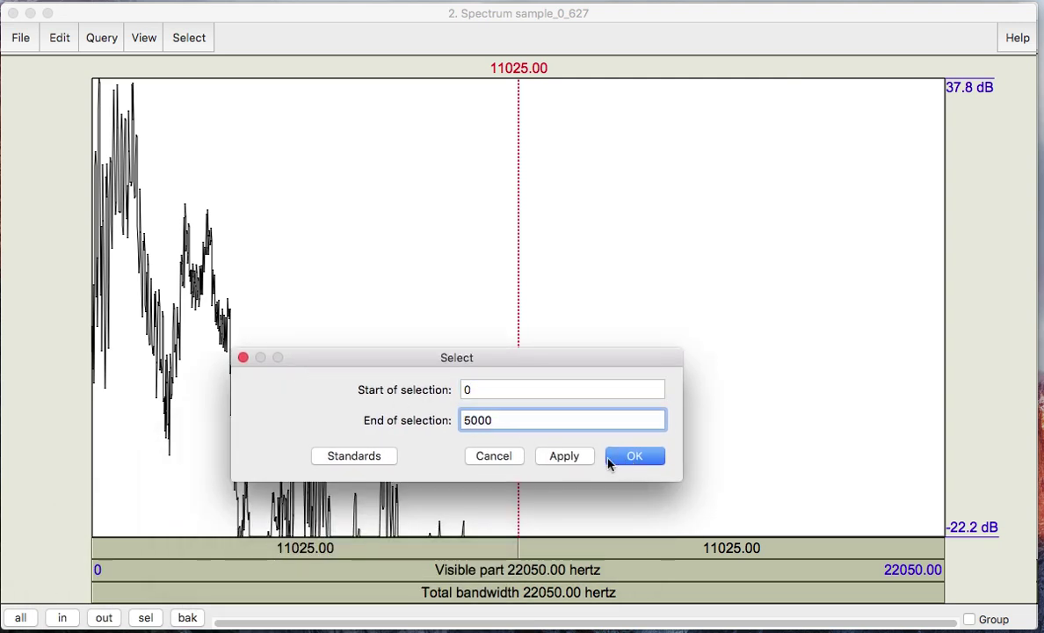
click(571, 456)
click(636, 458)
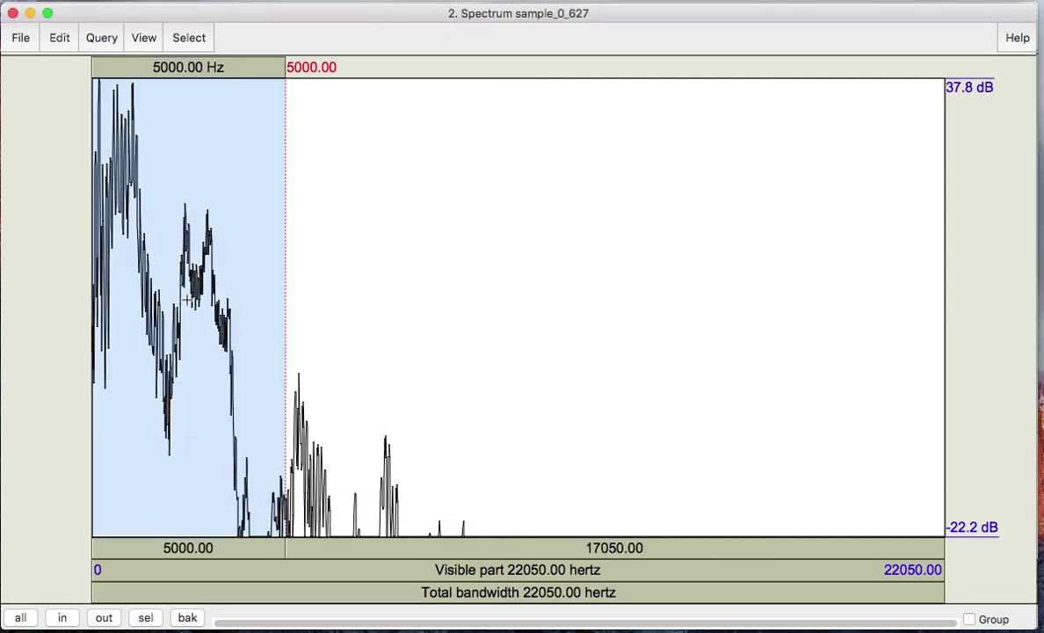
click(145, 617)
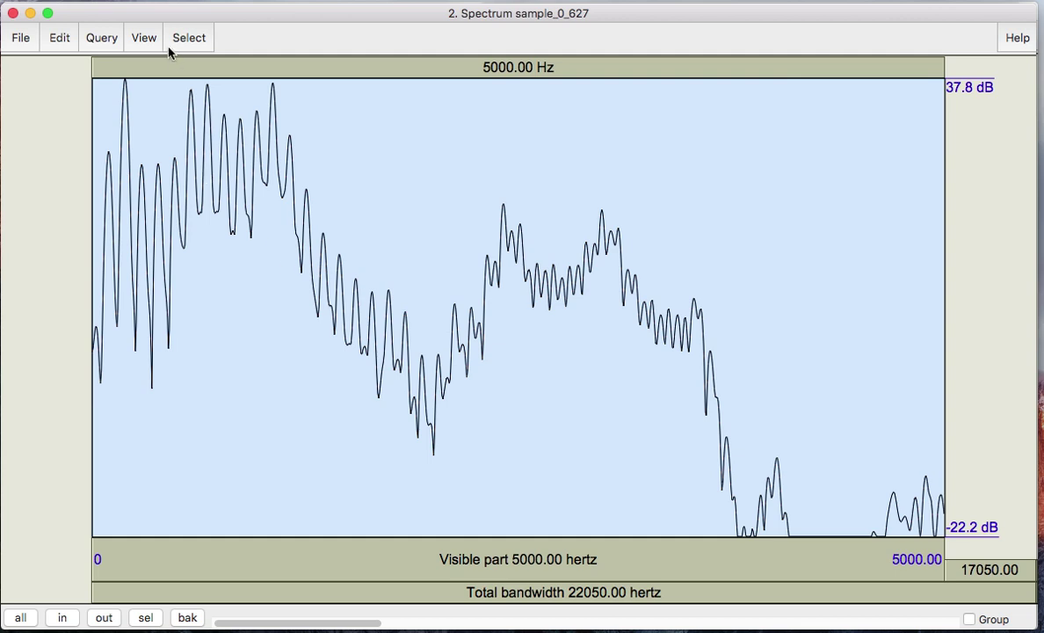
Measure the 195.34 Hz peak, the harmonics near 700 and 1076.46 Hz, and low levels between 63 and 302 Hz.
click(124, 124)
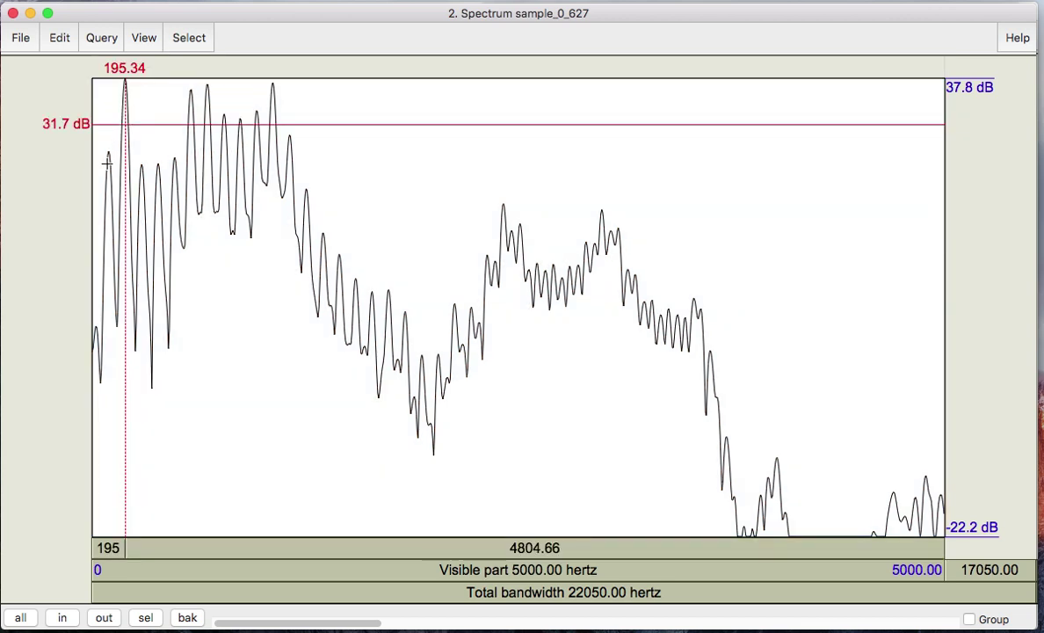
click(98, 150)
click(211, 103)
click(275, 112)
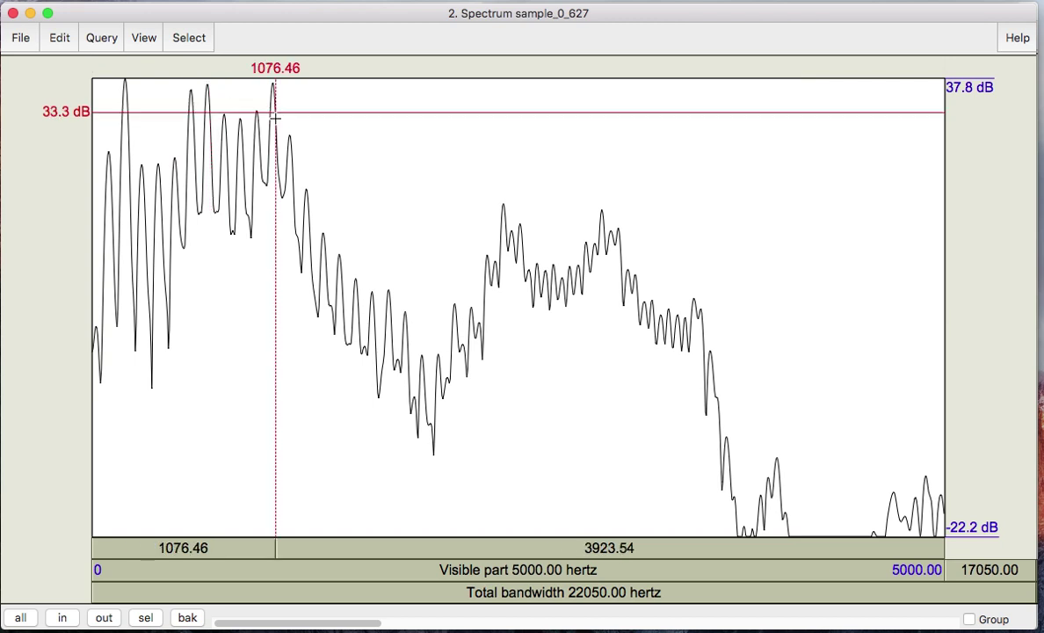
click(108, 176)
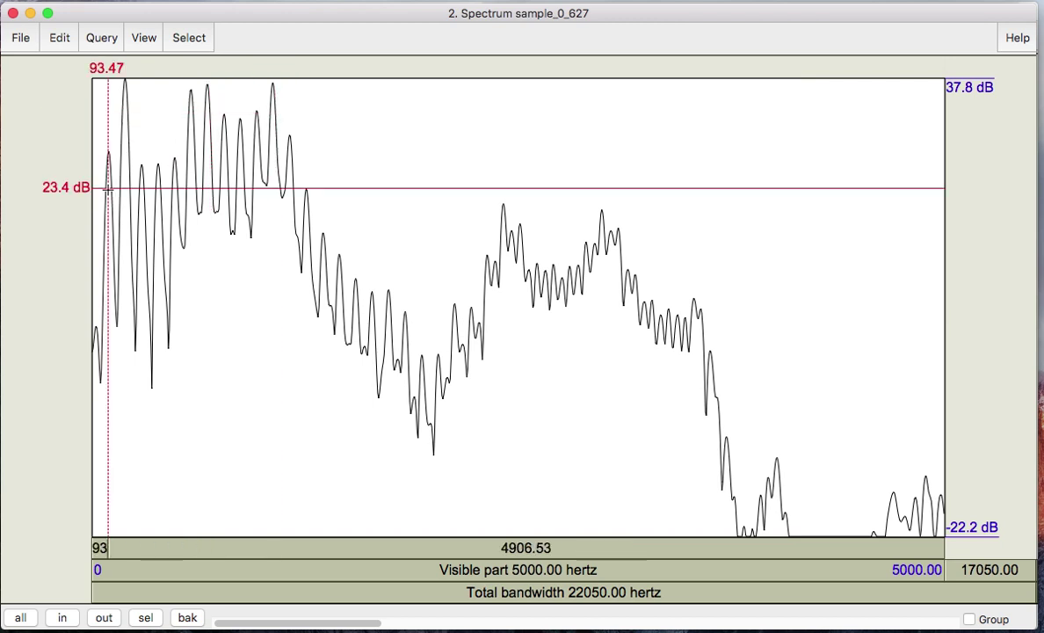
click(128, 170)
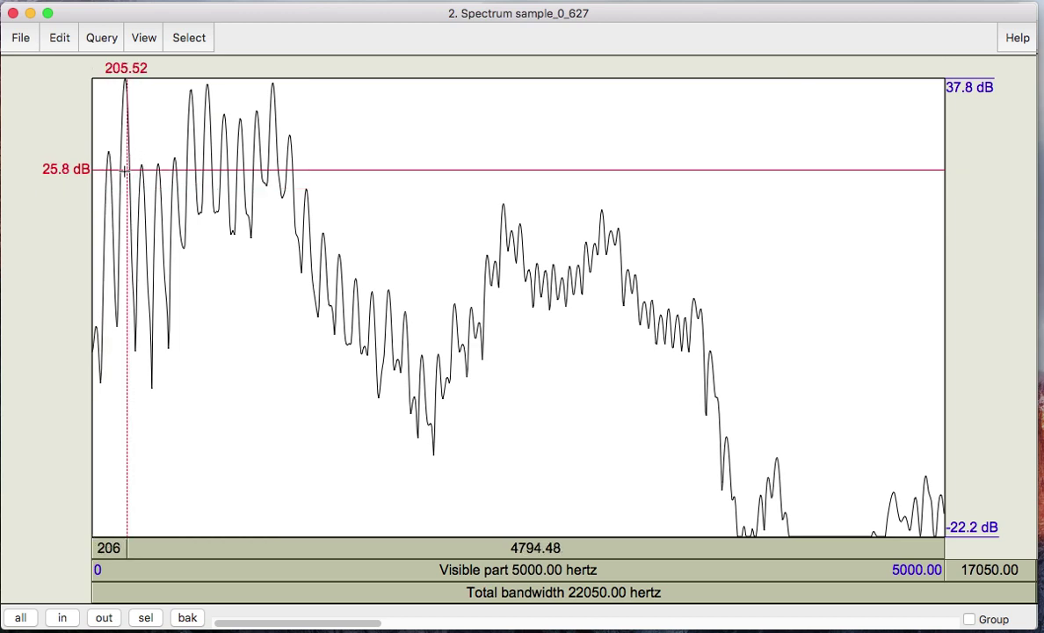
click(144, 192)
click(108, 184)
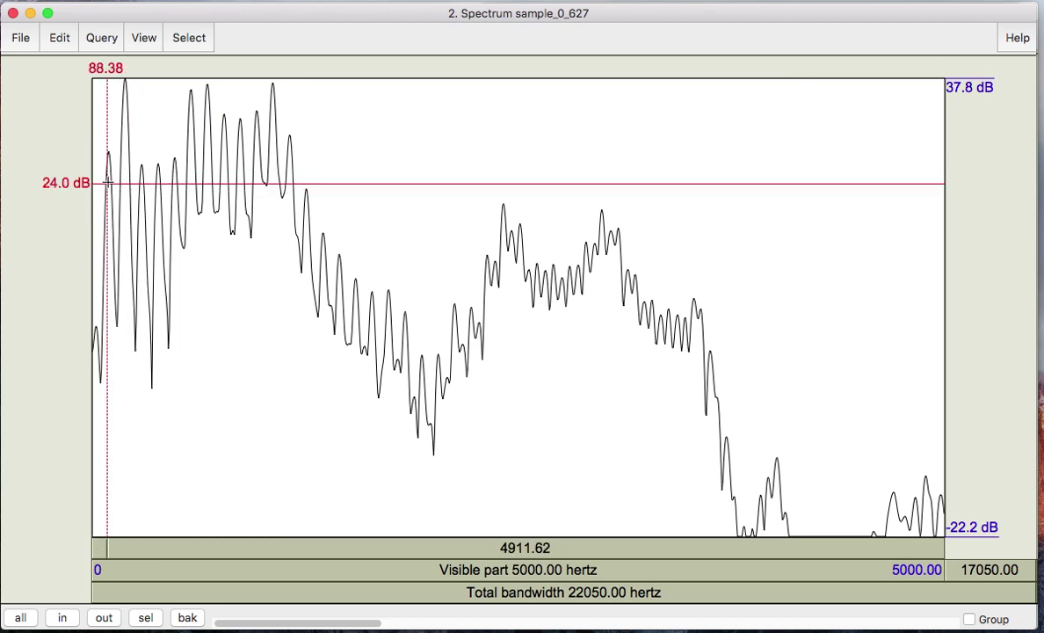
click(108, 179)
click(108, 177)
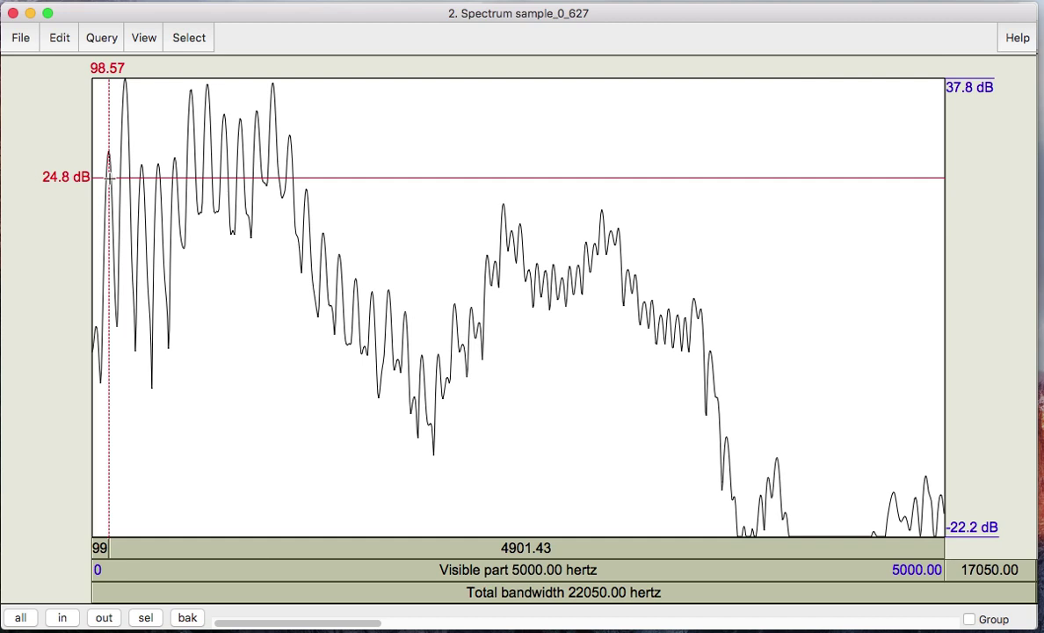
Read harmonics at 195.34, 292.11, 389, 485.65, 577 and 679.19 Hz, plus peaks at 1045.90 and 2415.96 Hz.
click(124, 90)
click(125, 91)
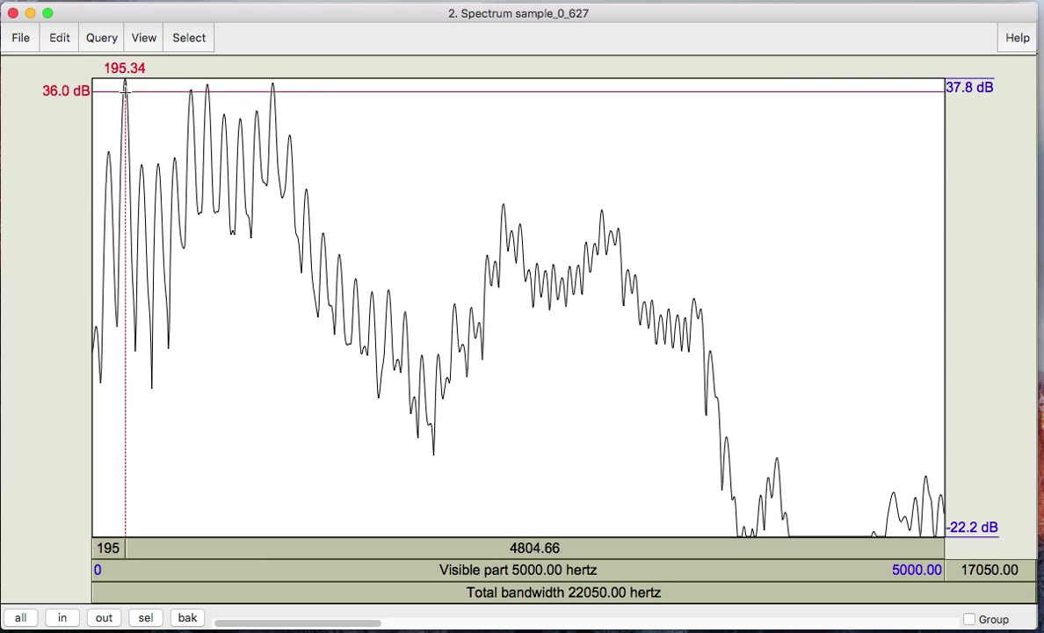
click(141, 169)
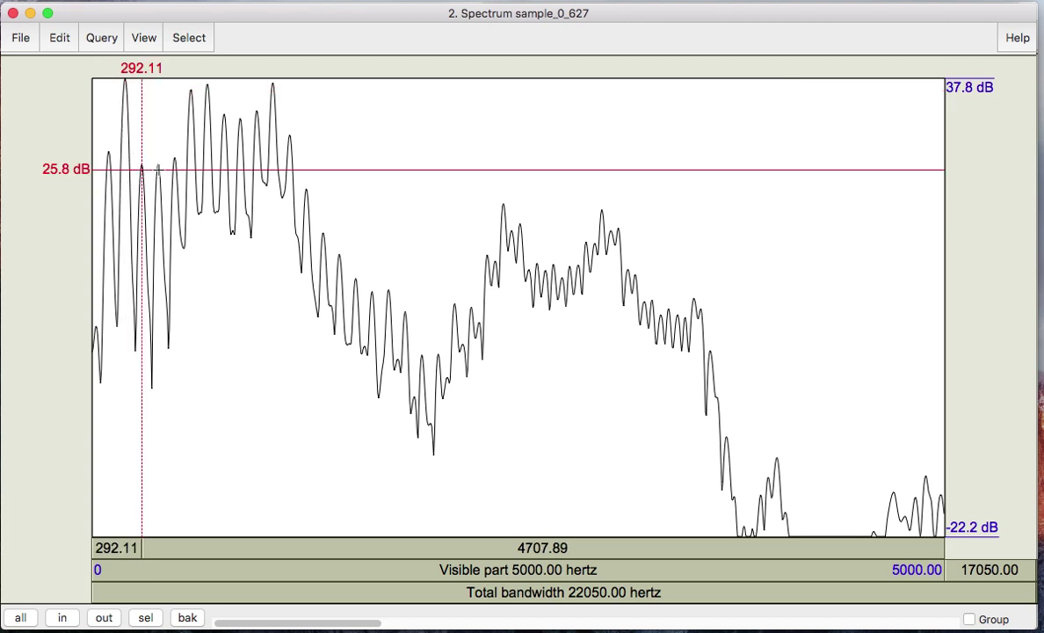
click(156, 167)
click(175, 163)
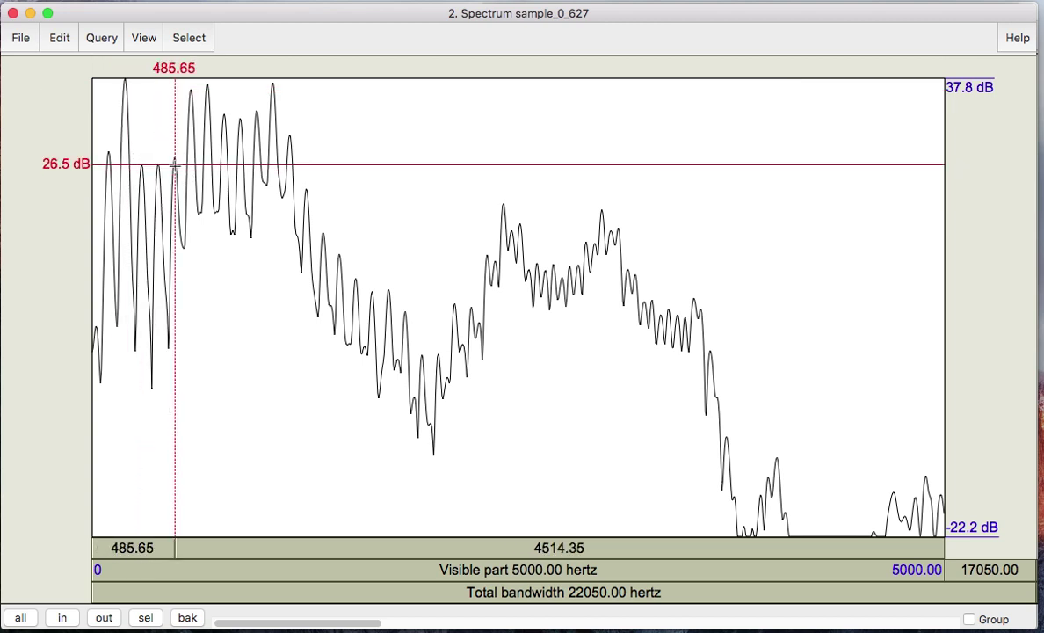
click(190, 105)
click(209, 95)
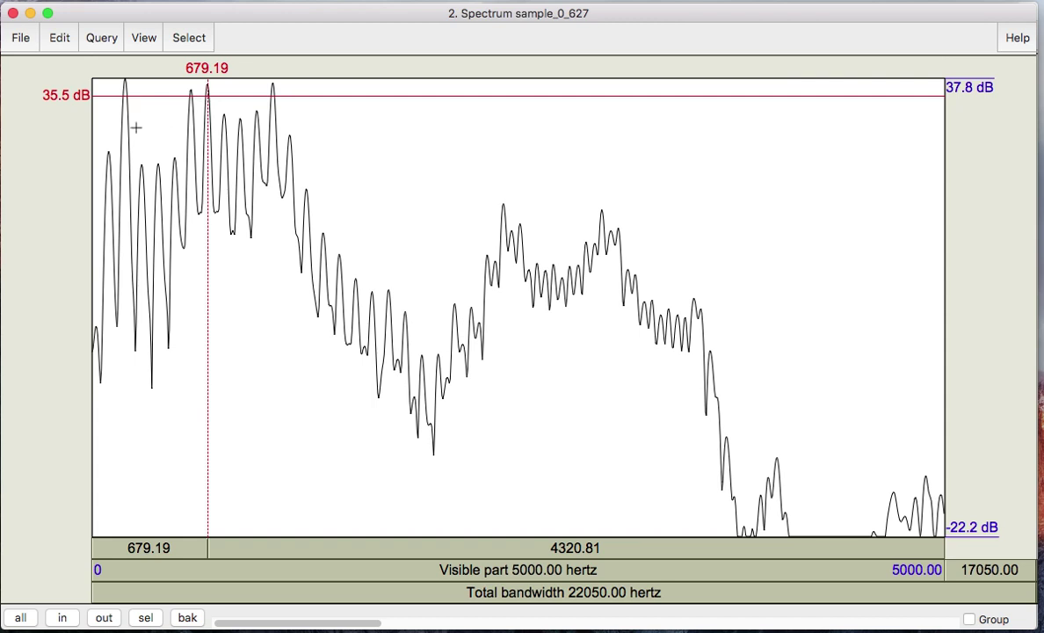
click(125, 82)
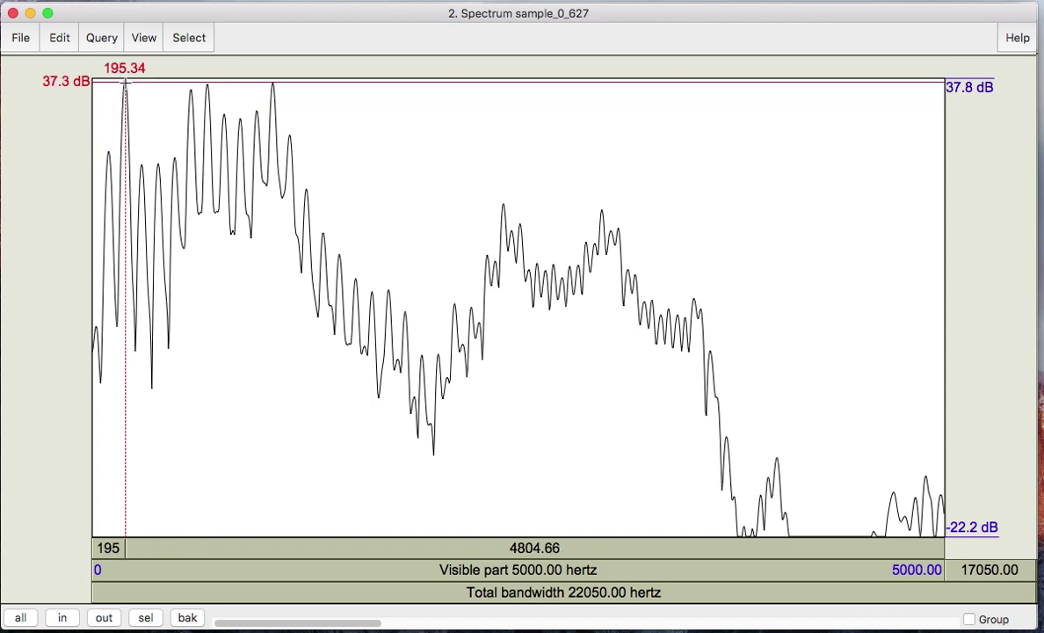
click(206, 93)
click(271, 86)
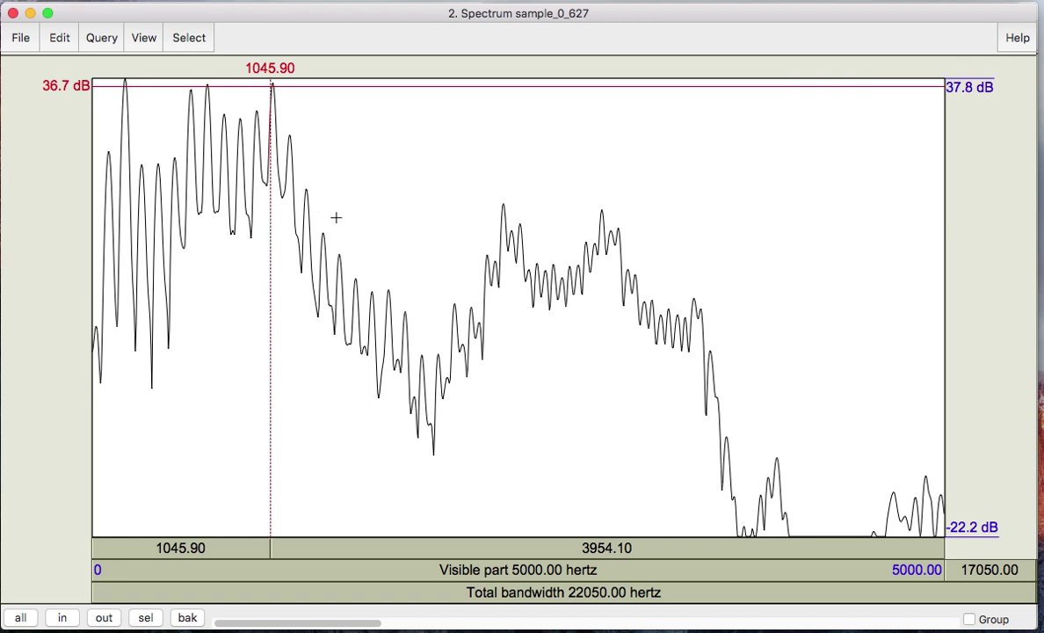
click(504, 230)
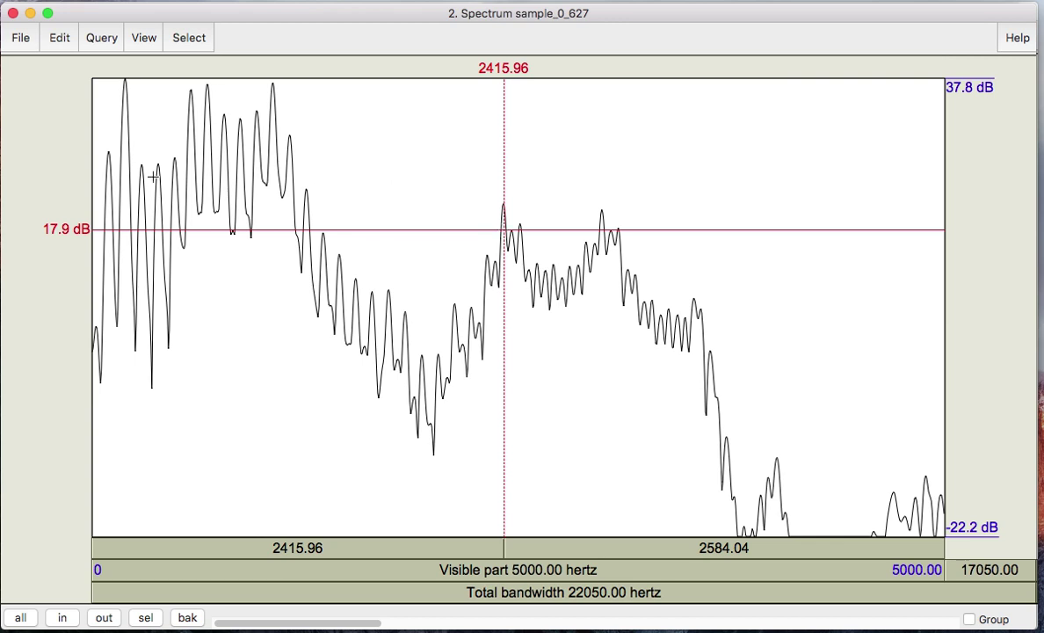
Re-measure the 195.34 Hz peak, select the 0–404 Hz and 68–200 Hz bands, and read 674.09 Hz.
click(124, 143)
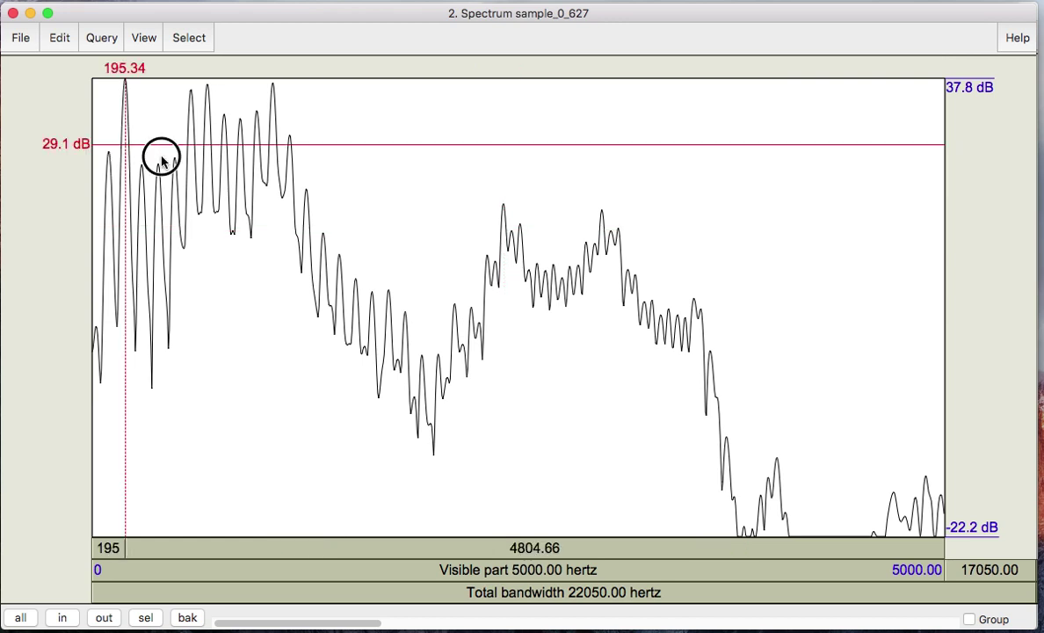
drag(160, 156, 88, 158)
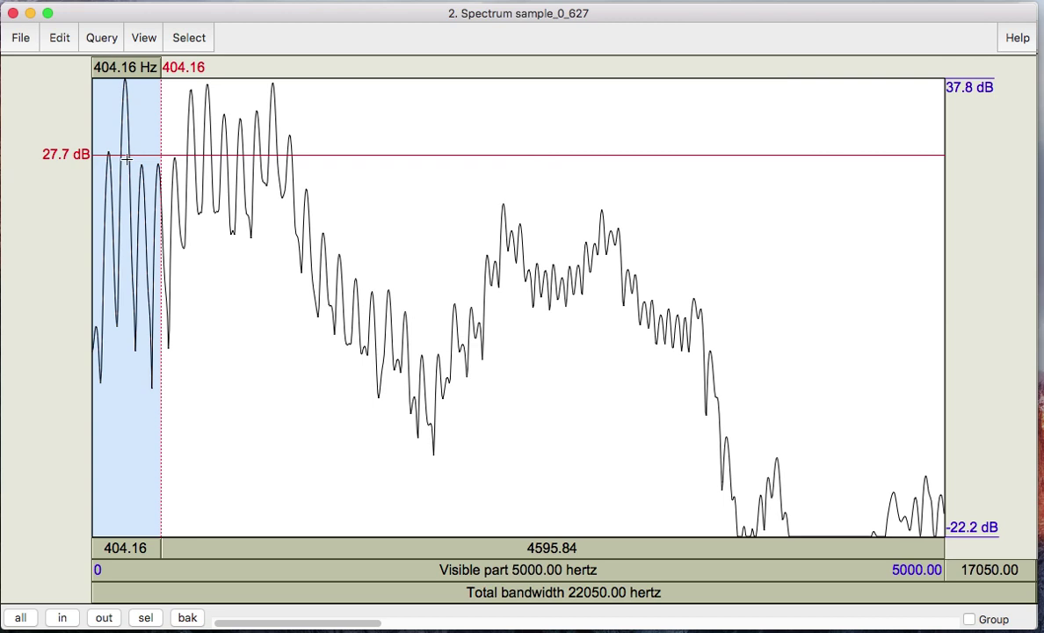
click(124, 151)
drag(124, 152, 104, 162)
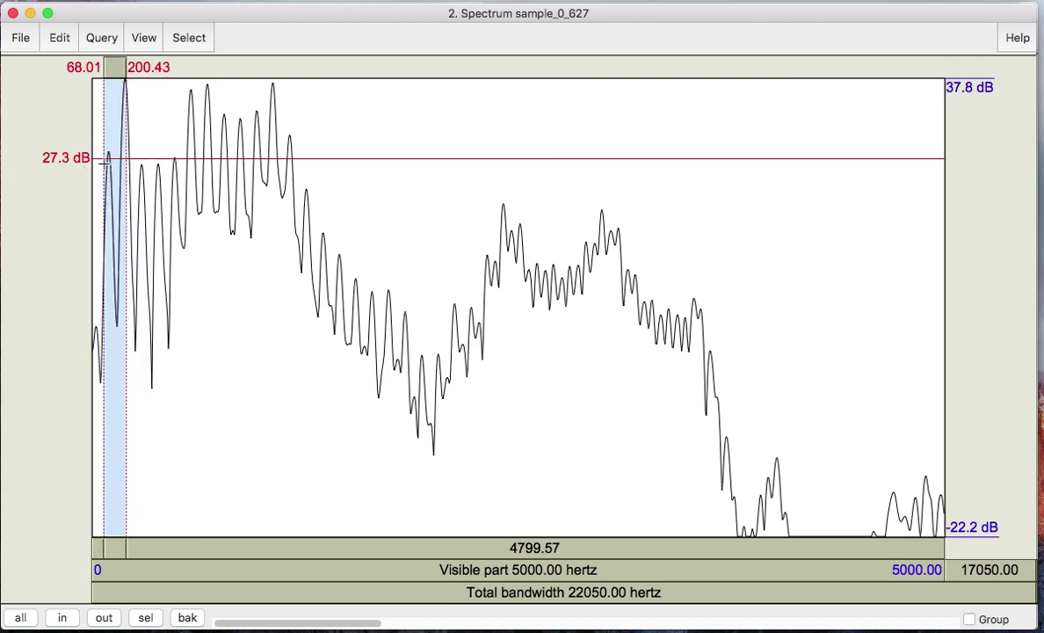
click(207, 103)
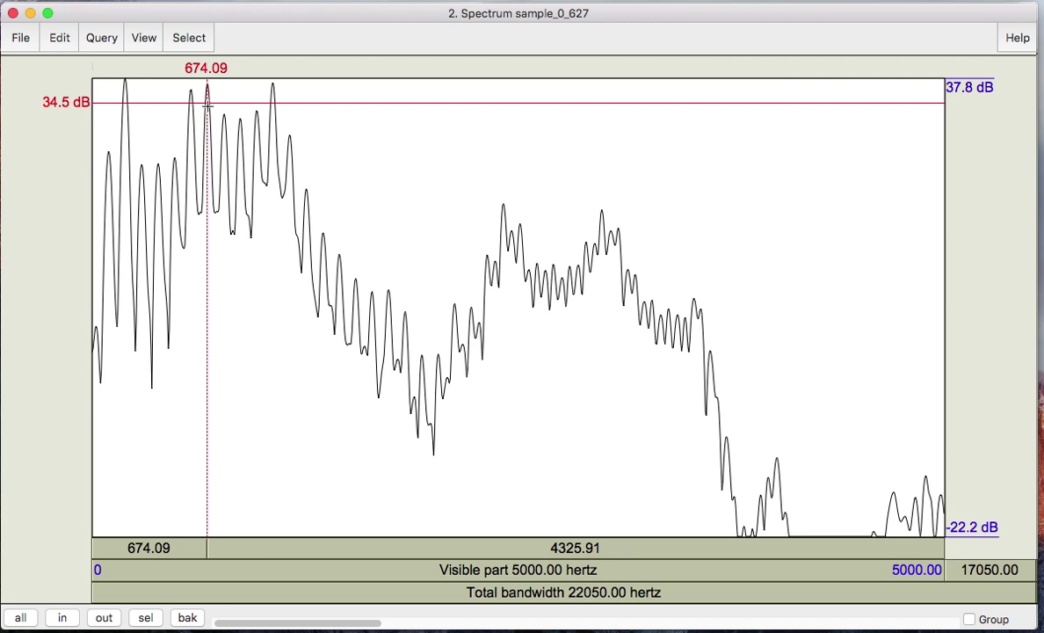
Place the cursor on the 1061.18 Hz and 2410.87 Hz peaks, then close the slice window.
click(272, 90)
click(273, 94)
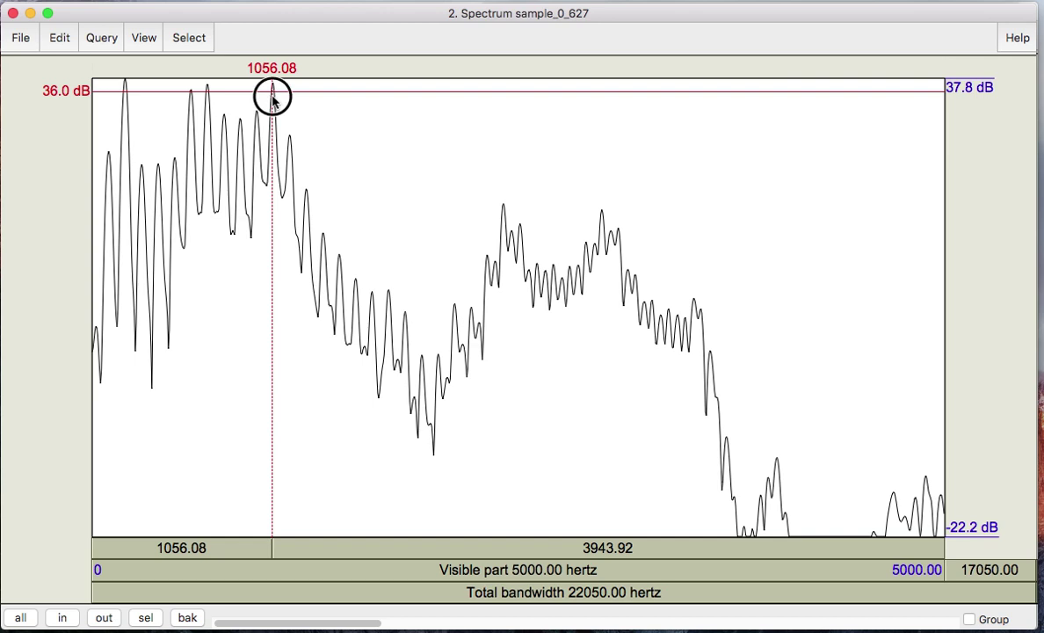
click(273, 92)
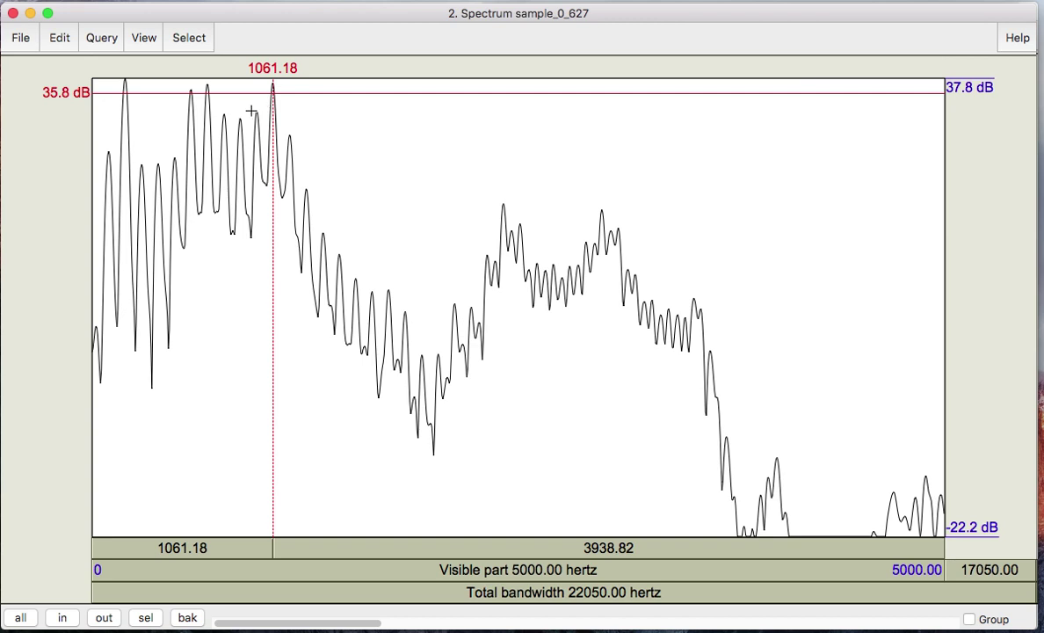
click(504, 229)
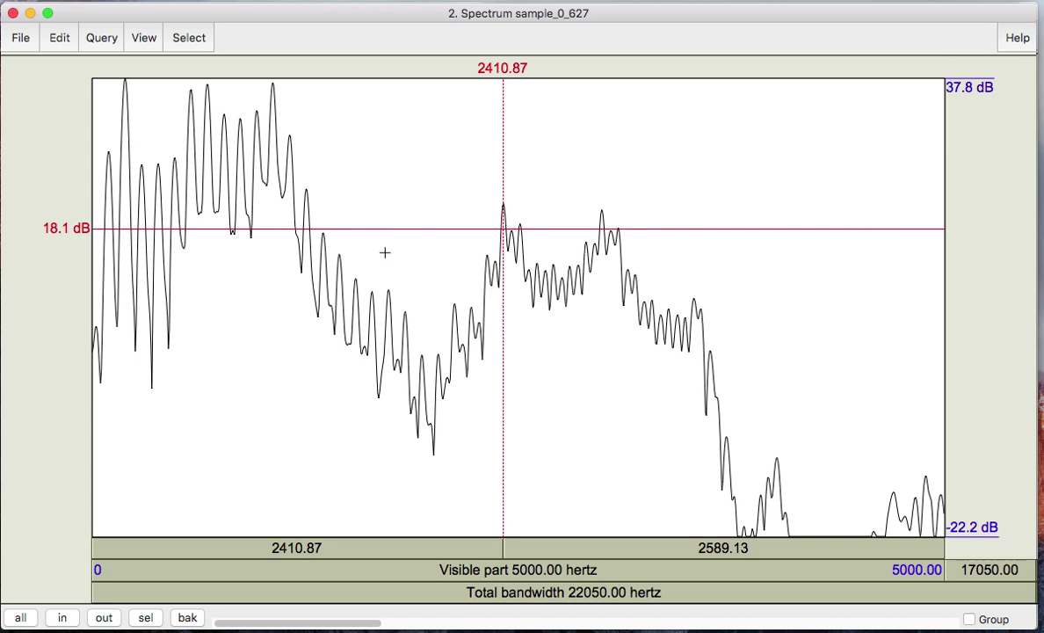
click(14, 14)
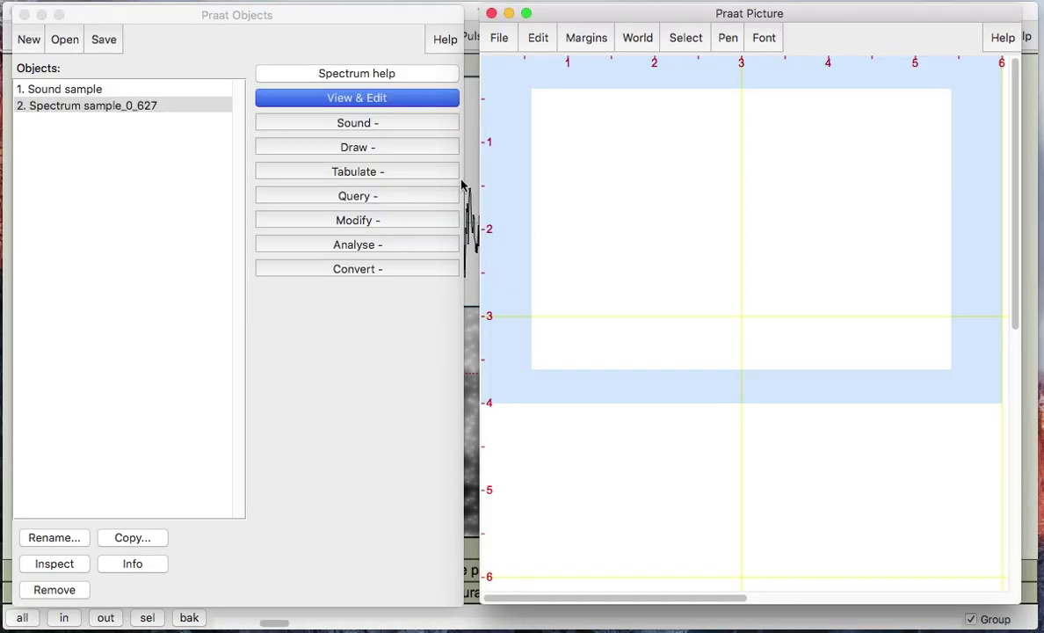
Switch back to the Sound sample editor and move the time cursor to 0.627366 s.
click(471, 201)
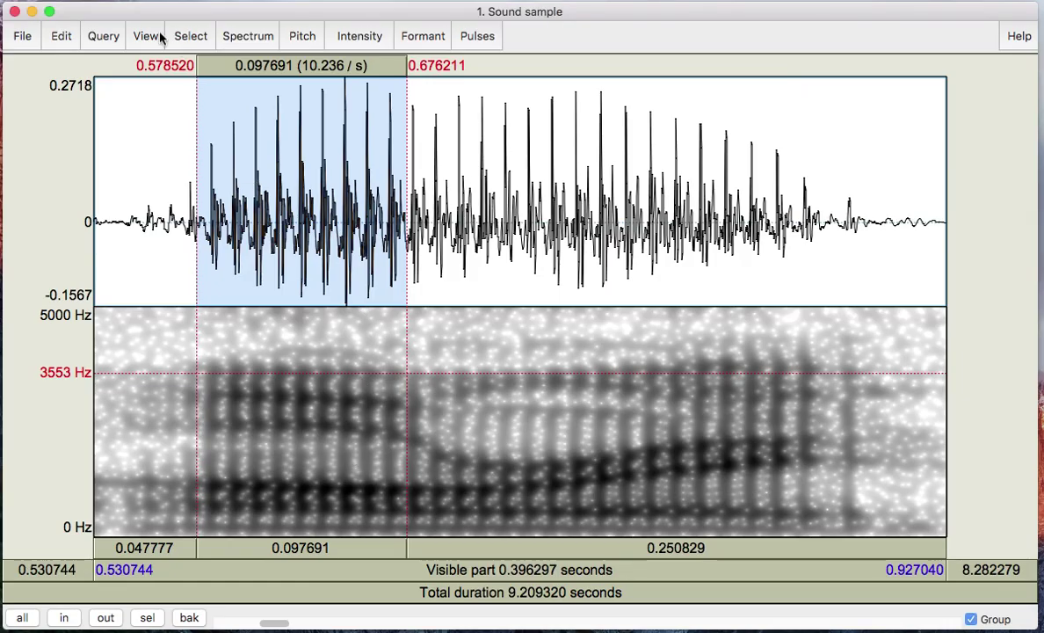
key(super+grave)
key(super+grave)
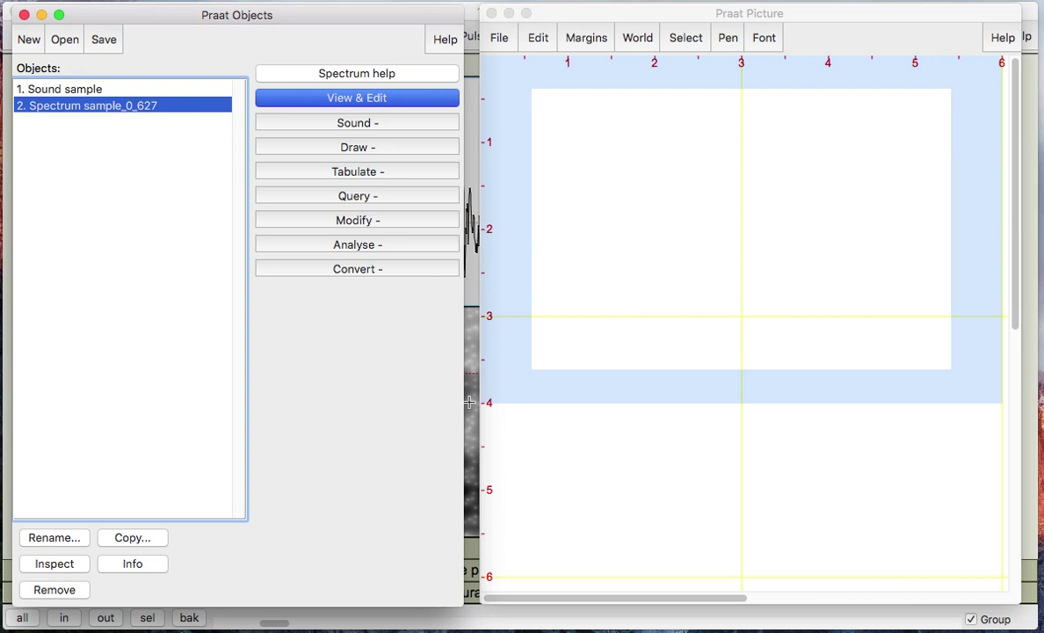
click(472, 348)
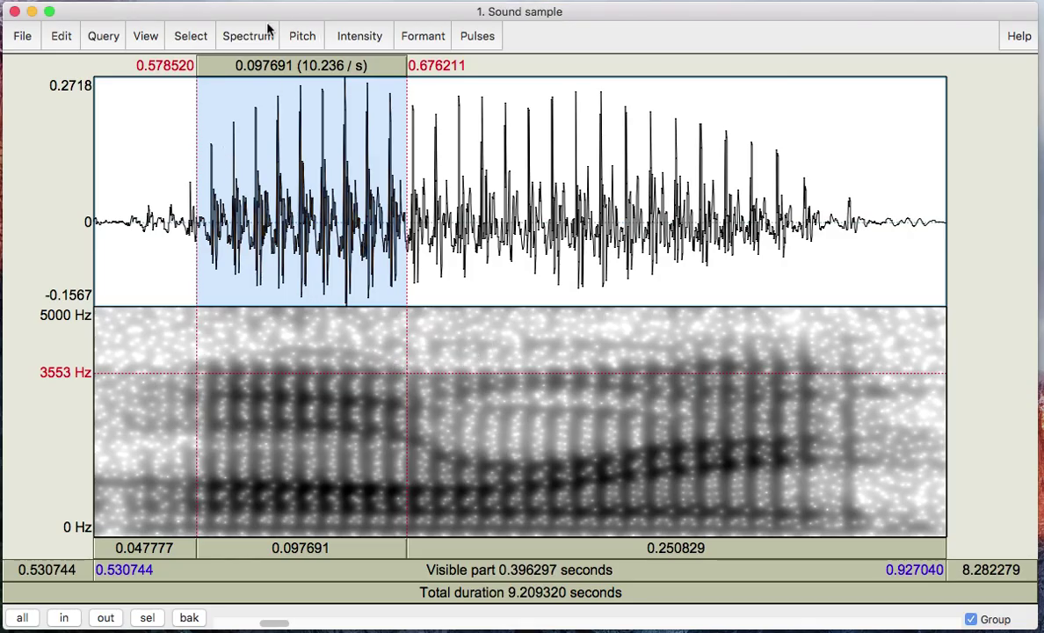
click(183, 40)
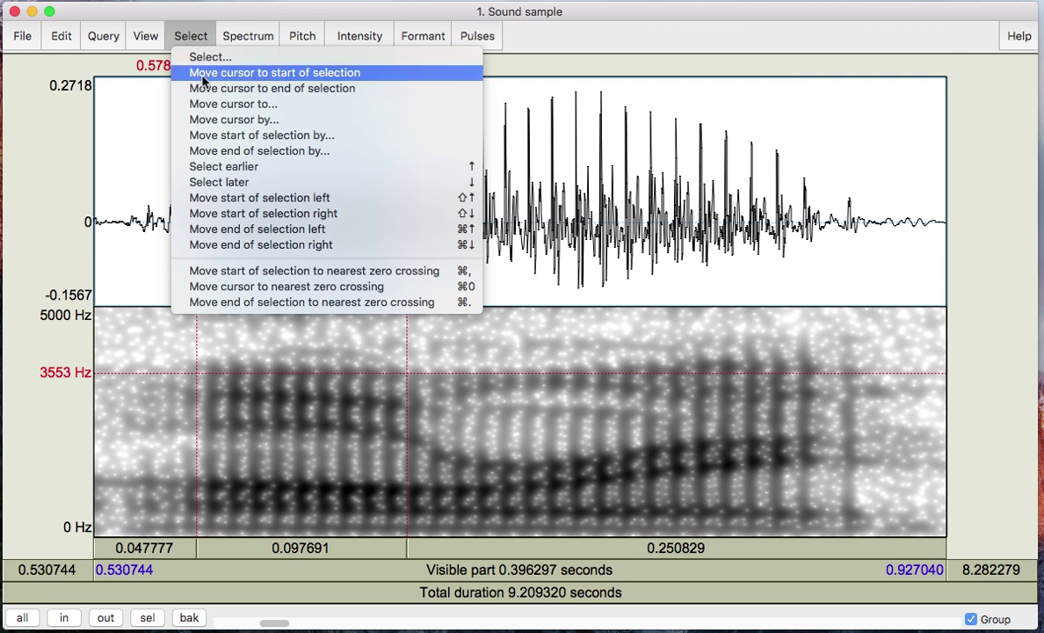
click(213, 103)
key(Return)
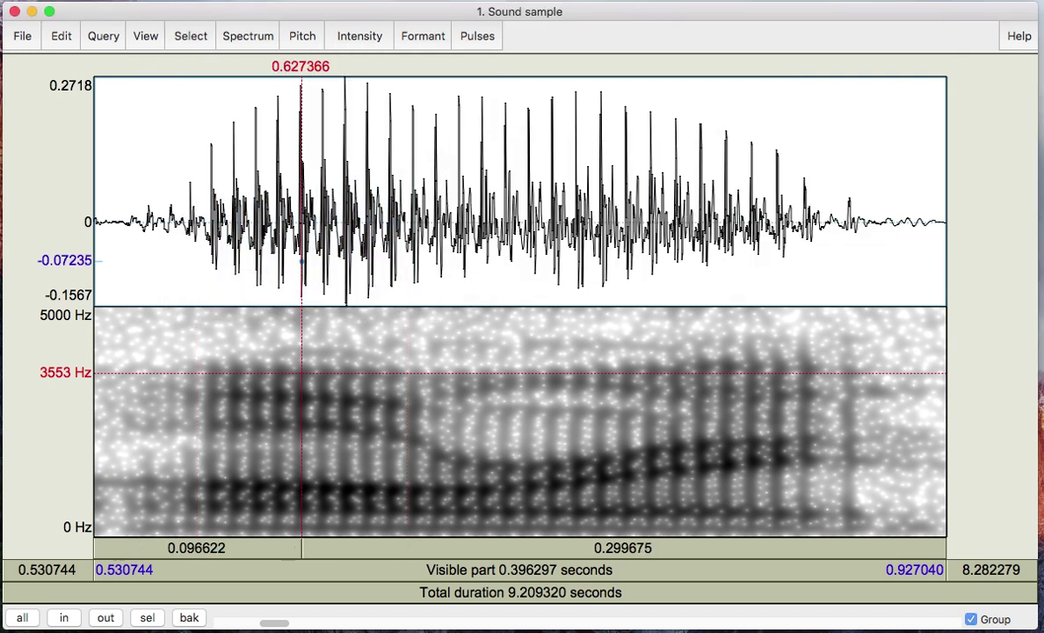
click(183, 37)
click(226, 35)
click(245, 36)
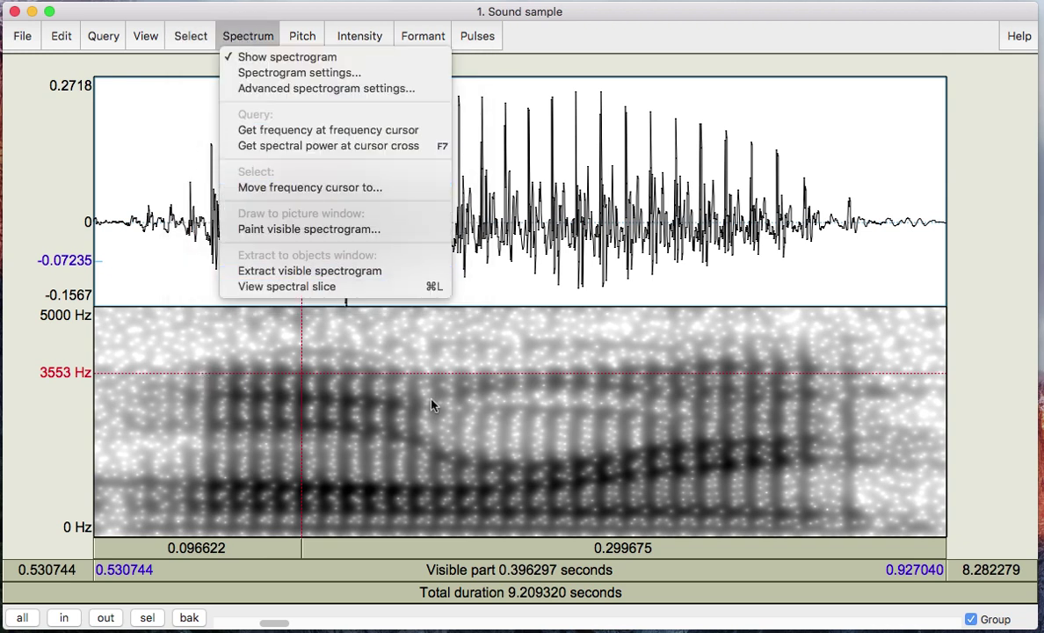
Take a new spectral slice at 0.627366 s and select its 0–5000 Hz range.
click(316, 287)
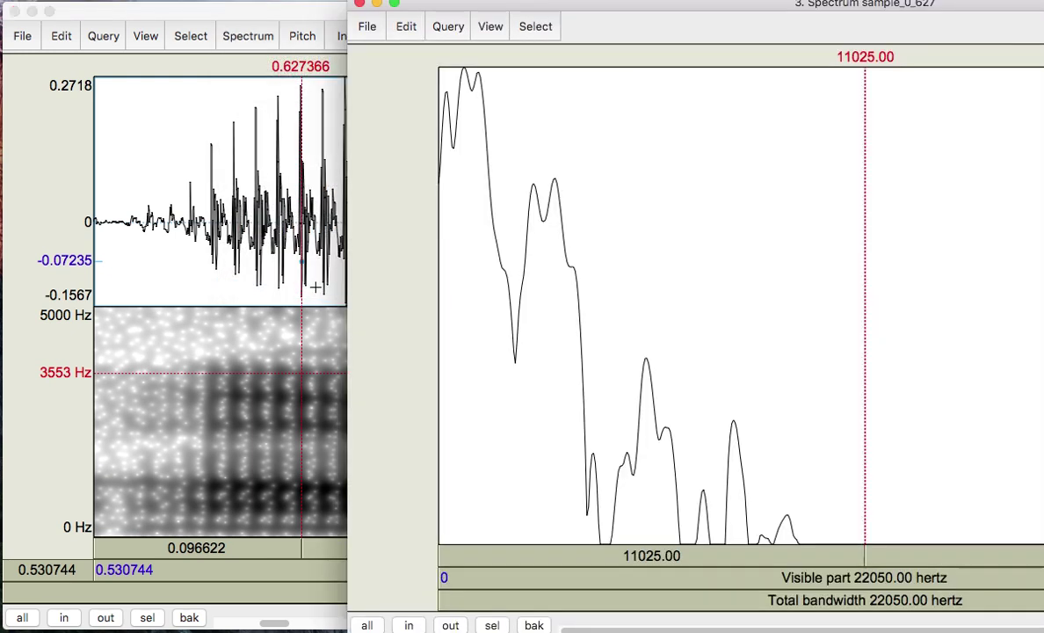
drag(742, 14, 436, 16)
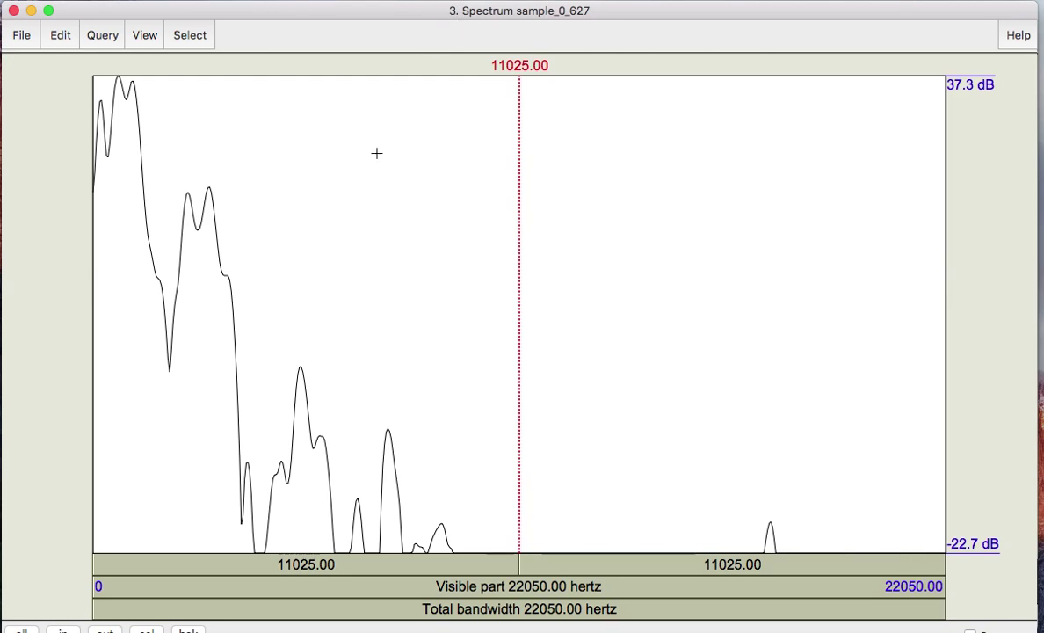
click(190, 35)
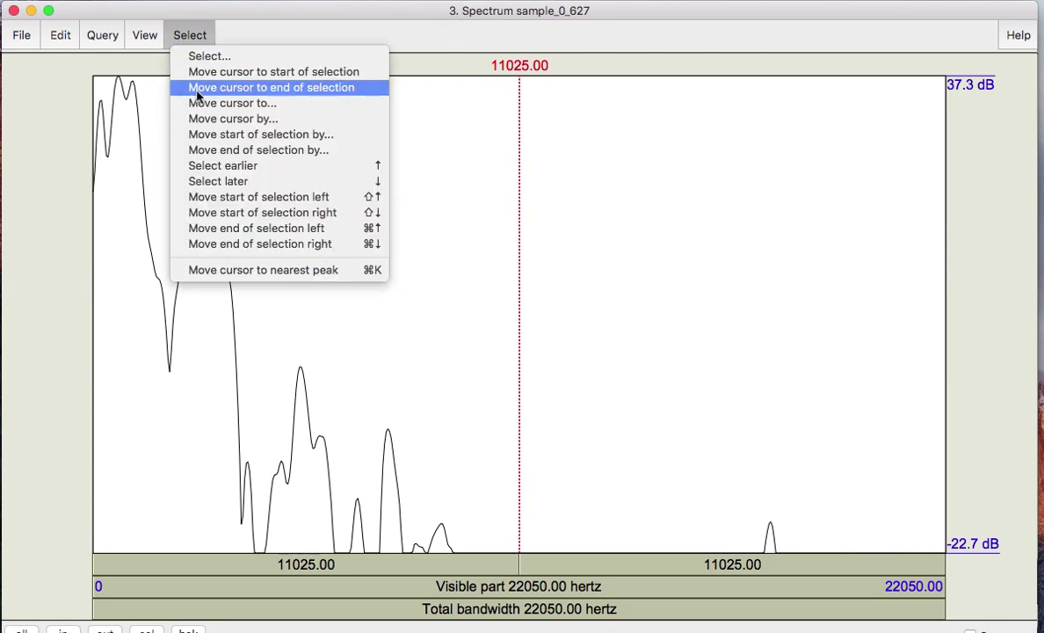
click(193, 56)
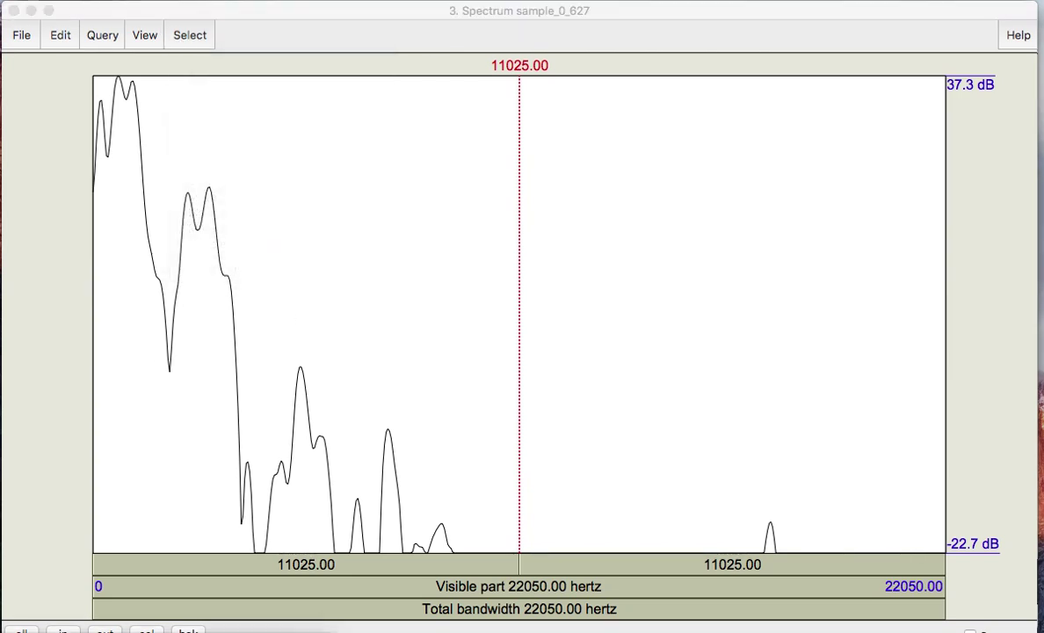
drag(405, 407, 419, 397)
text(0)
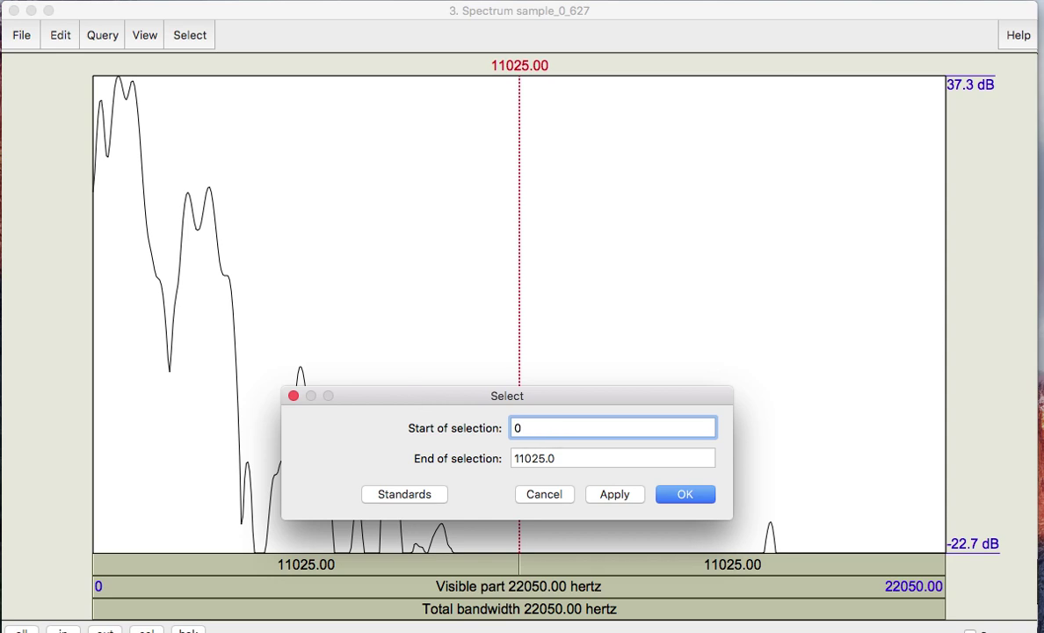
key(Tab)
text(5000)
key(Return)
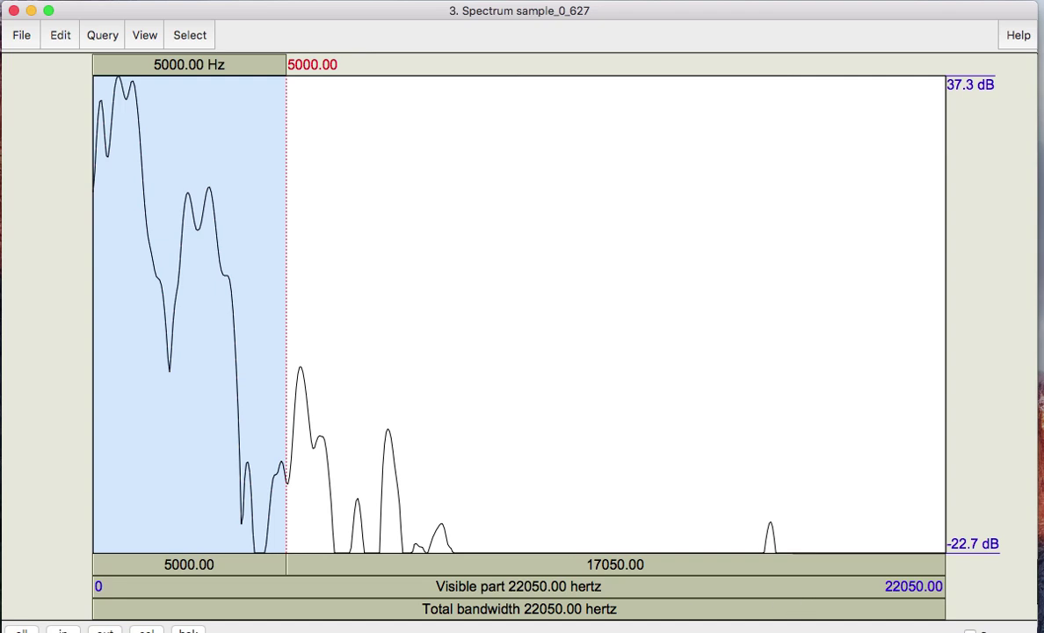
Fit the slice window to the screen, zoom to 0–5000 Hz, and return to the Sound editor.
drag(869, 632, 869, 622)
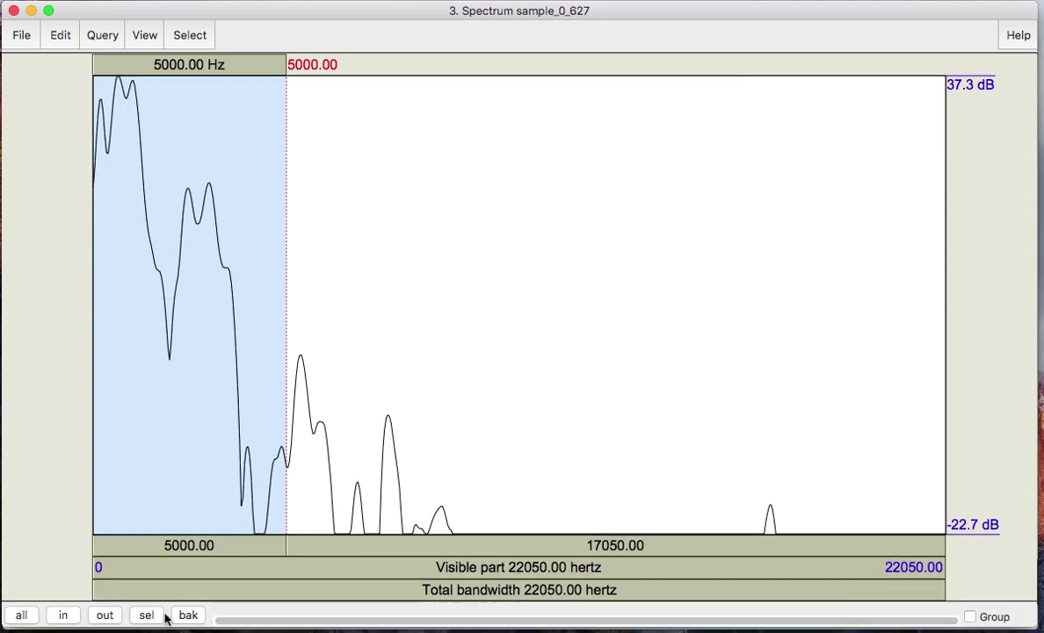
click(146, 615)
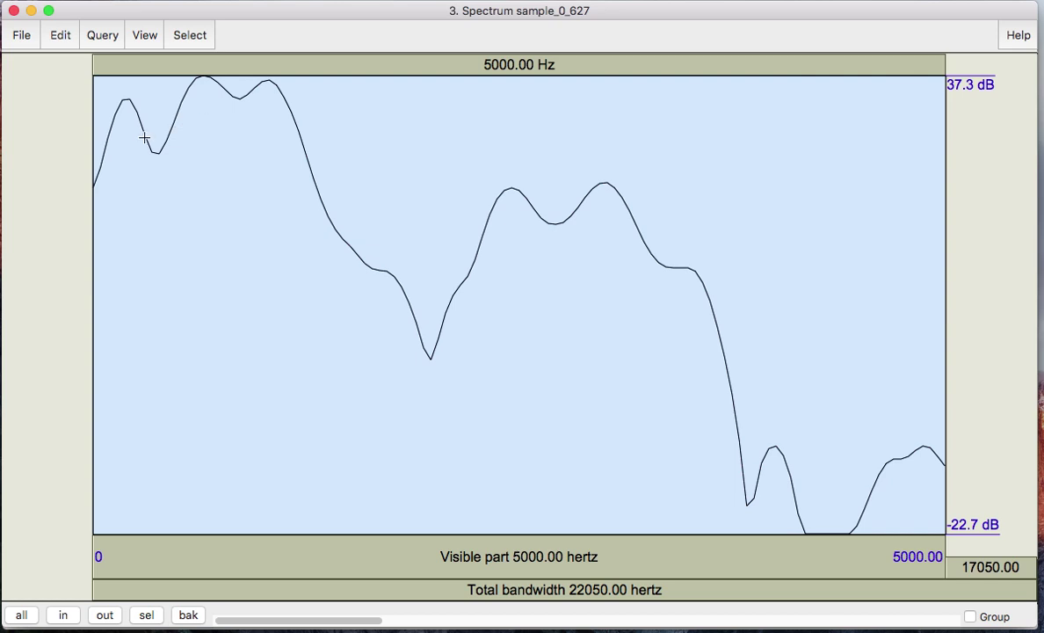
key(super+w)
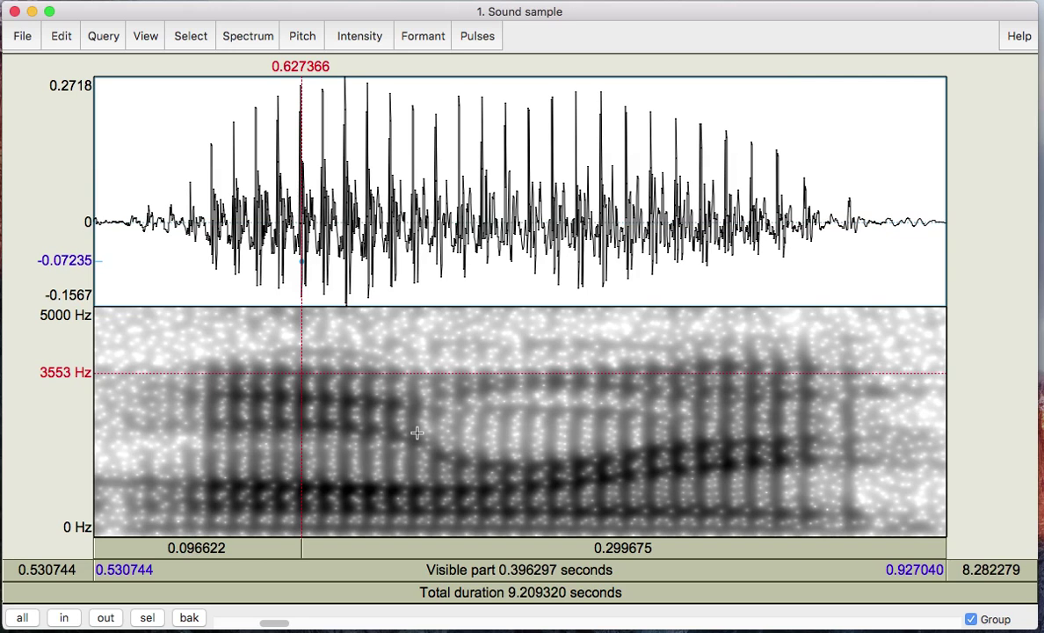
Apply spectrogram window lengths of 0.05 s, then 0.005 s, to compare their resolution.
click(241, 42)
click(280, 72)
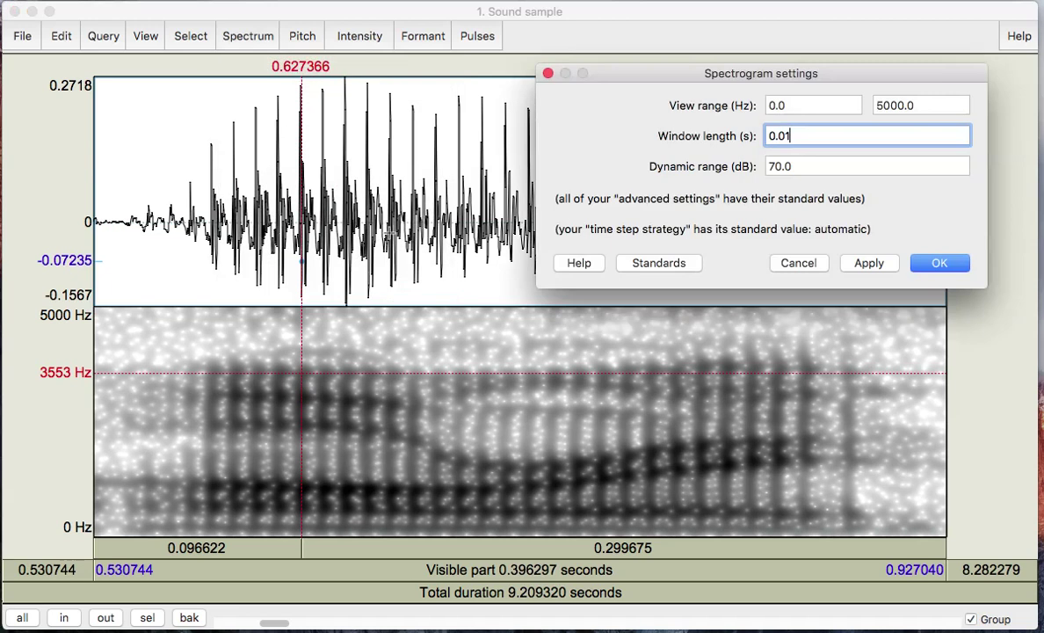
key(BackSpace)
text(5)
click(865, 263)
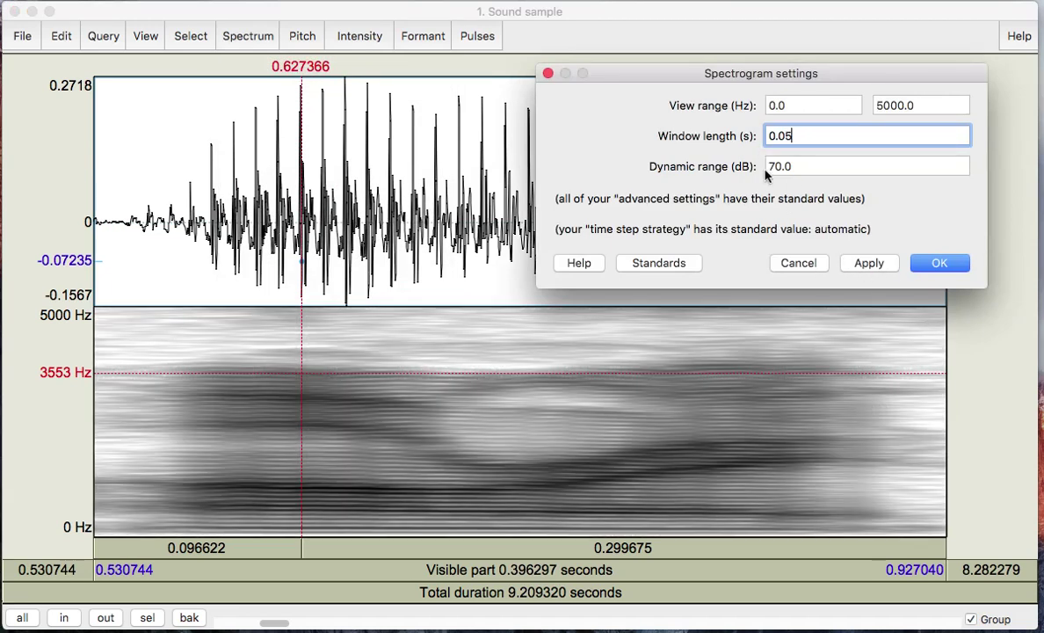
key(BackSpace)
text(05)
click(868, 265)
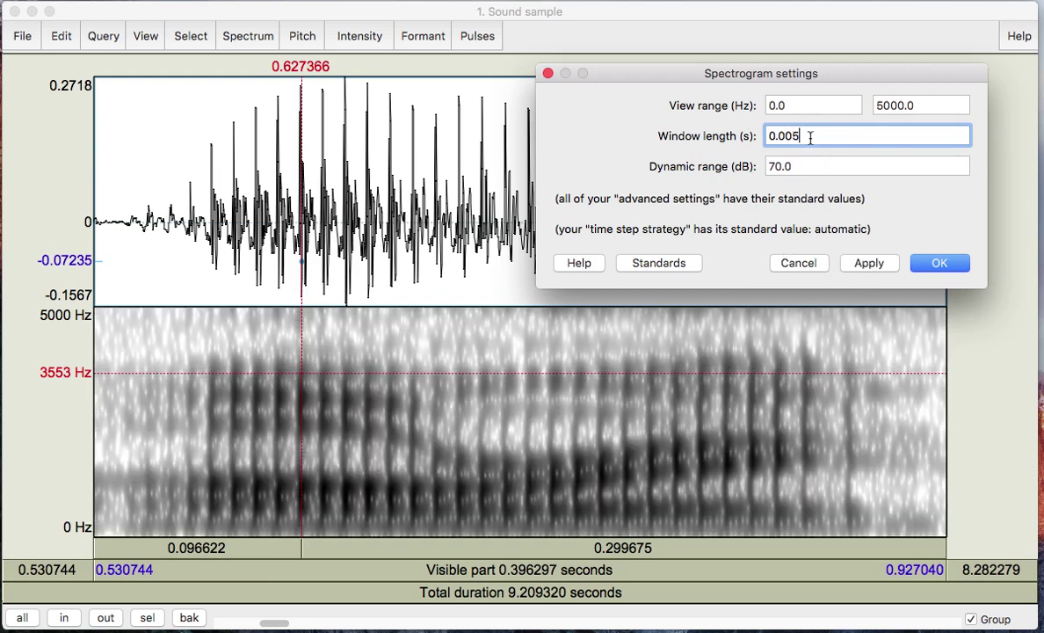
Restore the 0.01 s window length, then read the slice's first formant peak at 648.63 Hz.
key(BackSpace)
text(1)
key(BackSpace)
text(1)
click(868, 264)
click(933, 263)
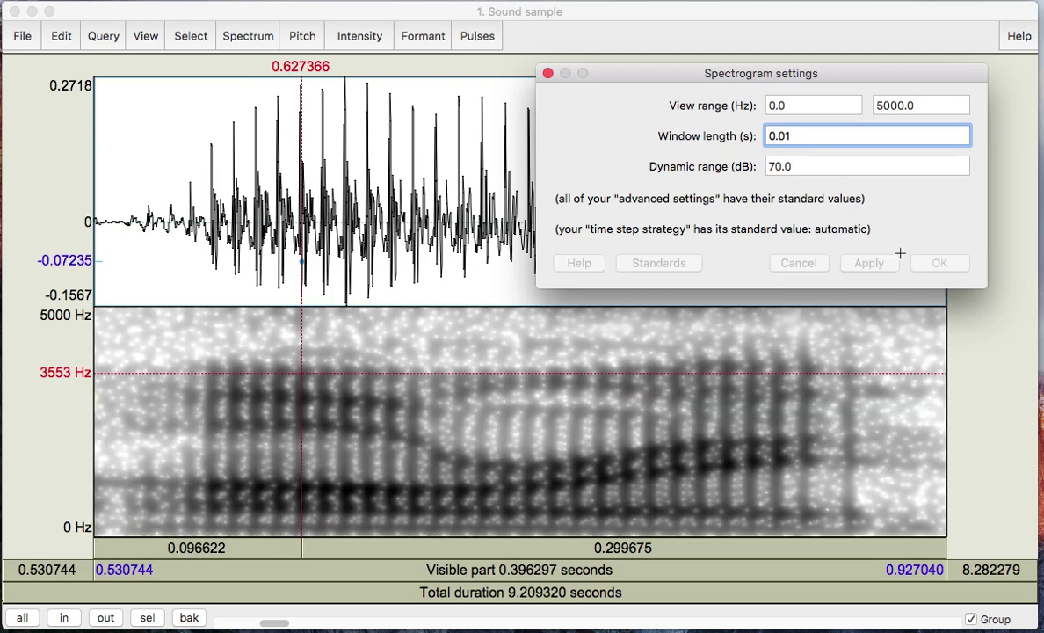
click(31, 11)
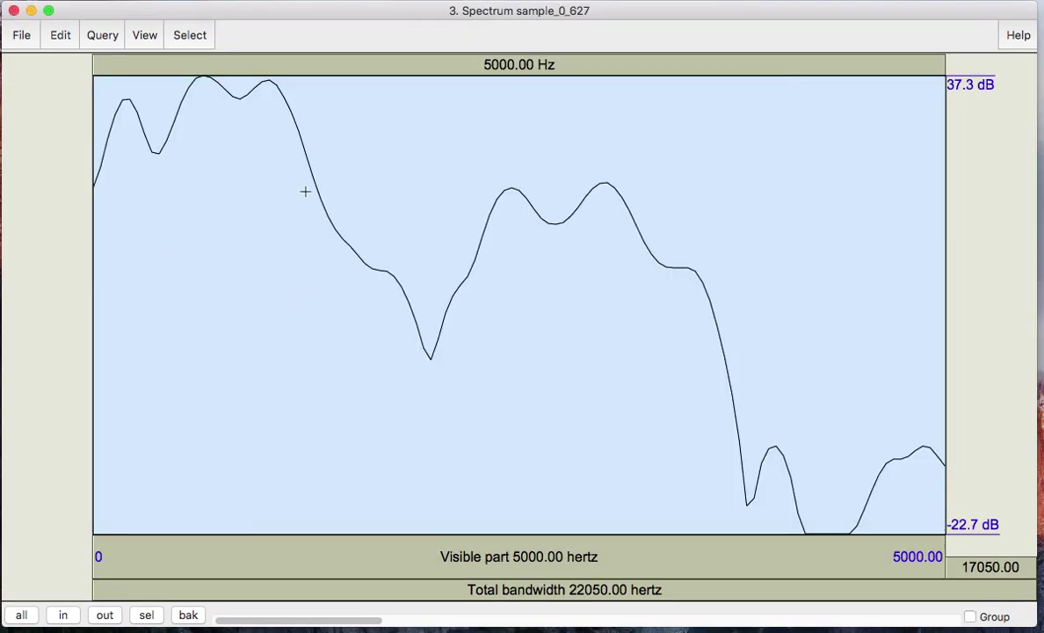
click(203, 91)
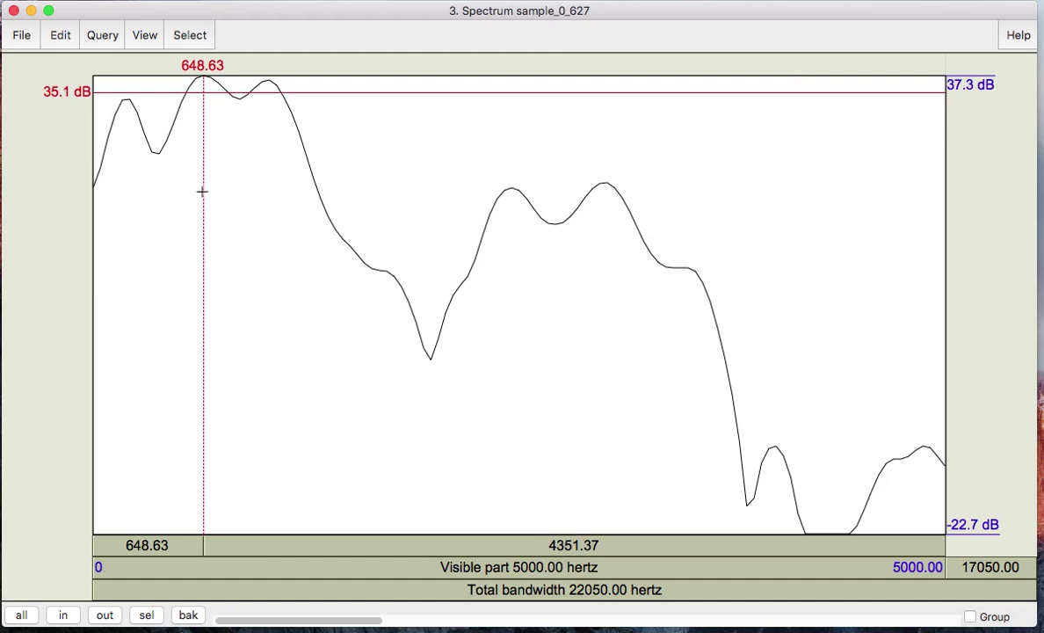
Measure slice peaks at 195.34, 643.54, 1025.52 and 2451.61 Hz, then mark the 113.84–281.92 and 1580.68–1870.99 Hz bands.
click(126, 112)
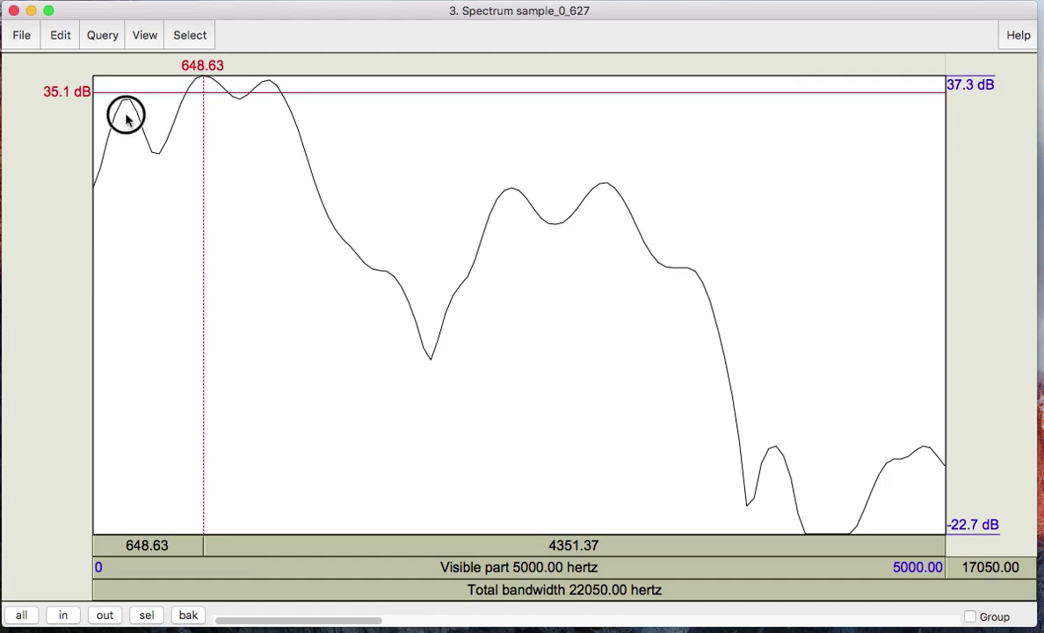
click(201, 84)
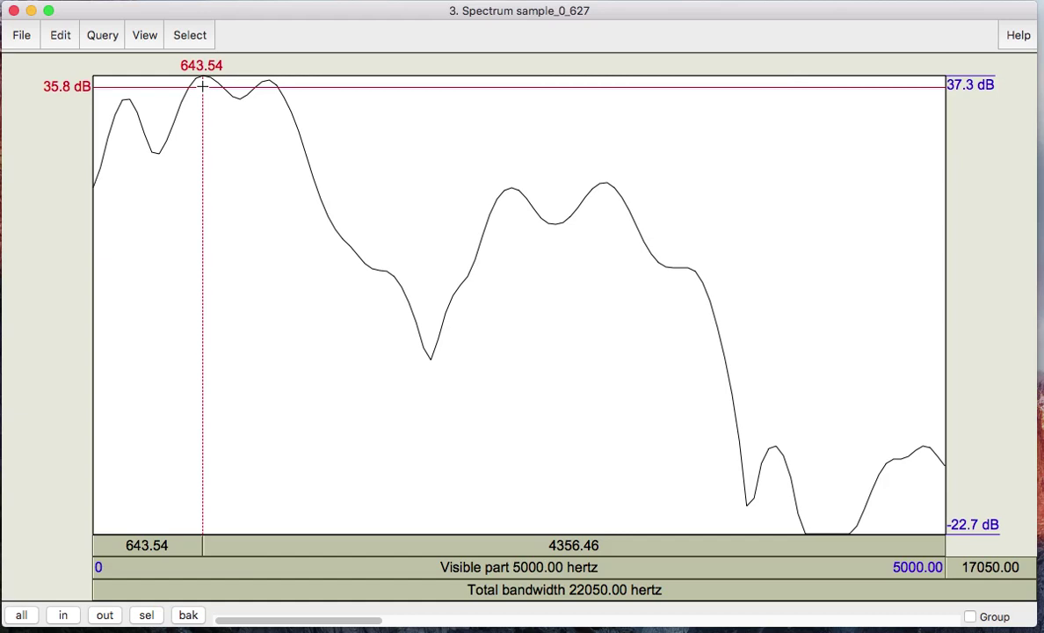
click(268, 86)
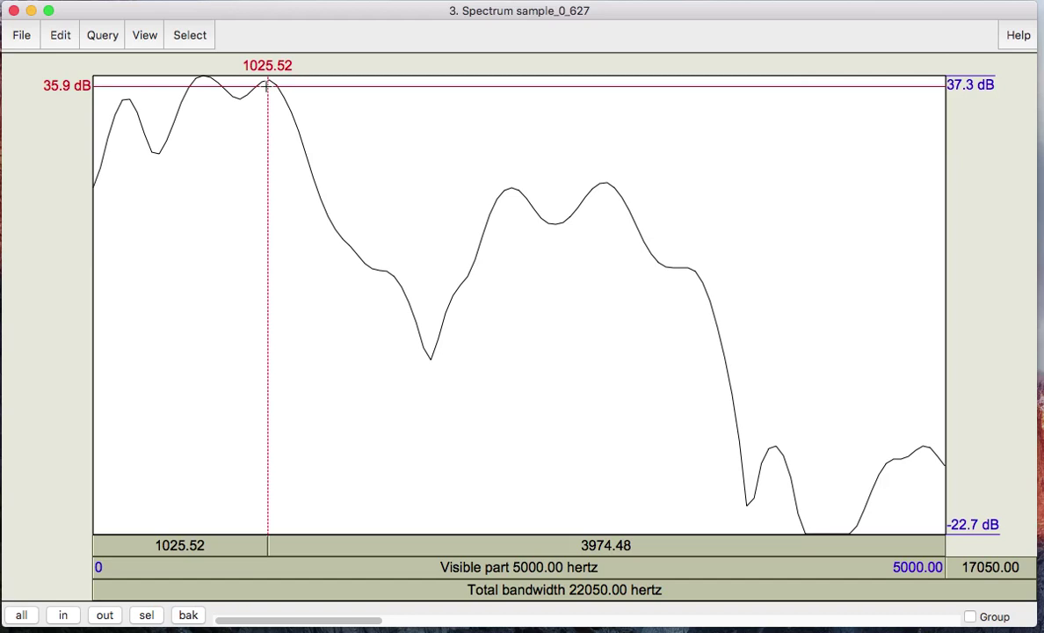
click(511, 195)
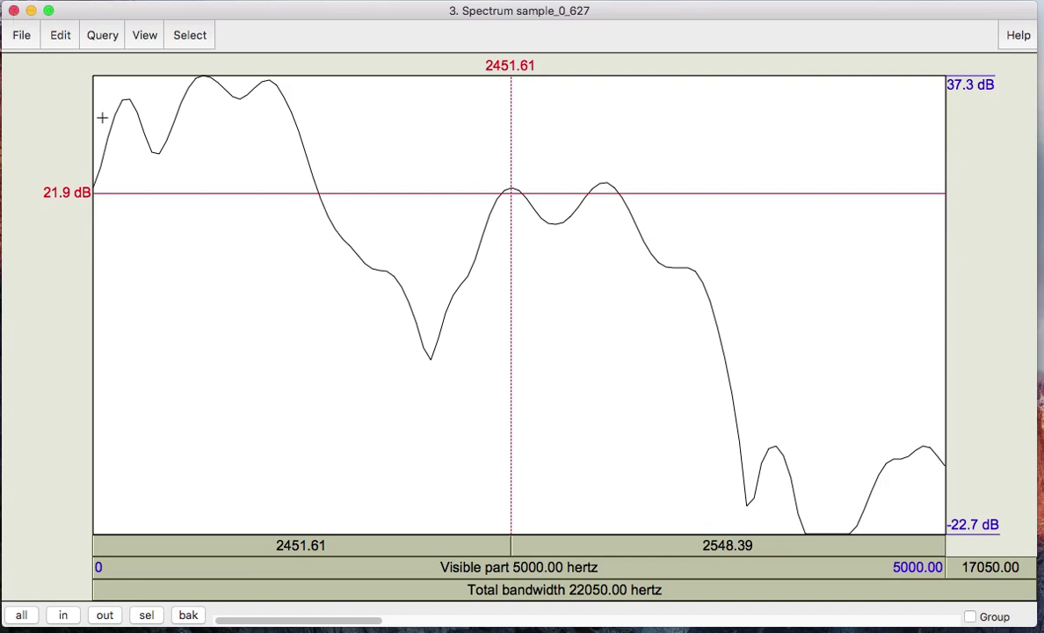
drag(111, 97, 141, 110)
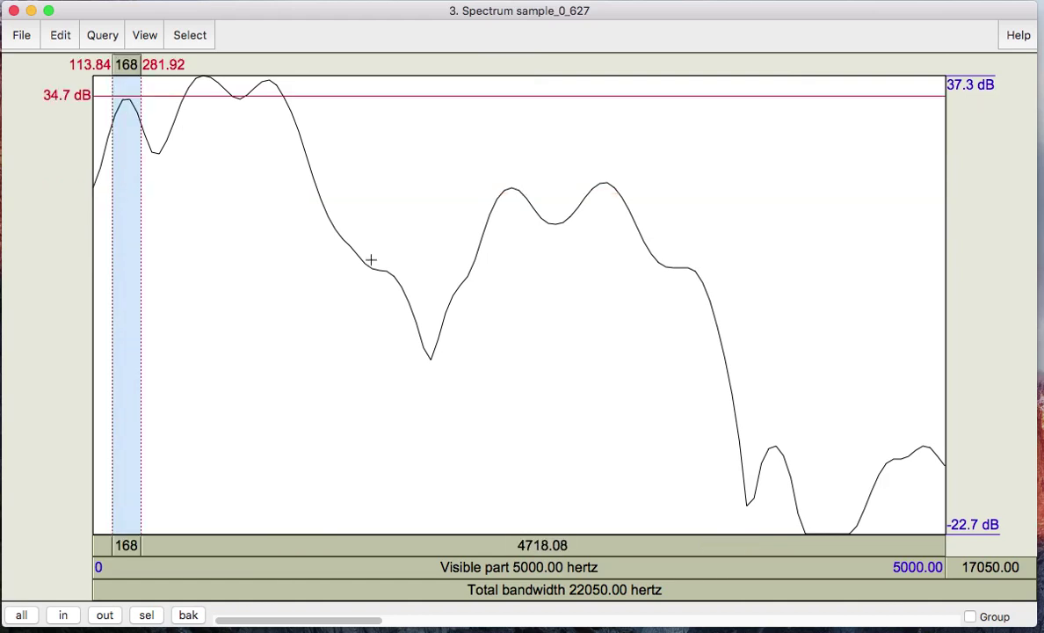
drag(363, 261, 411, 256)
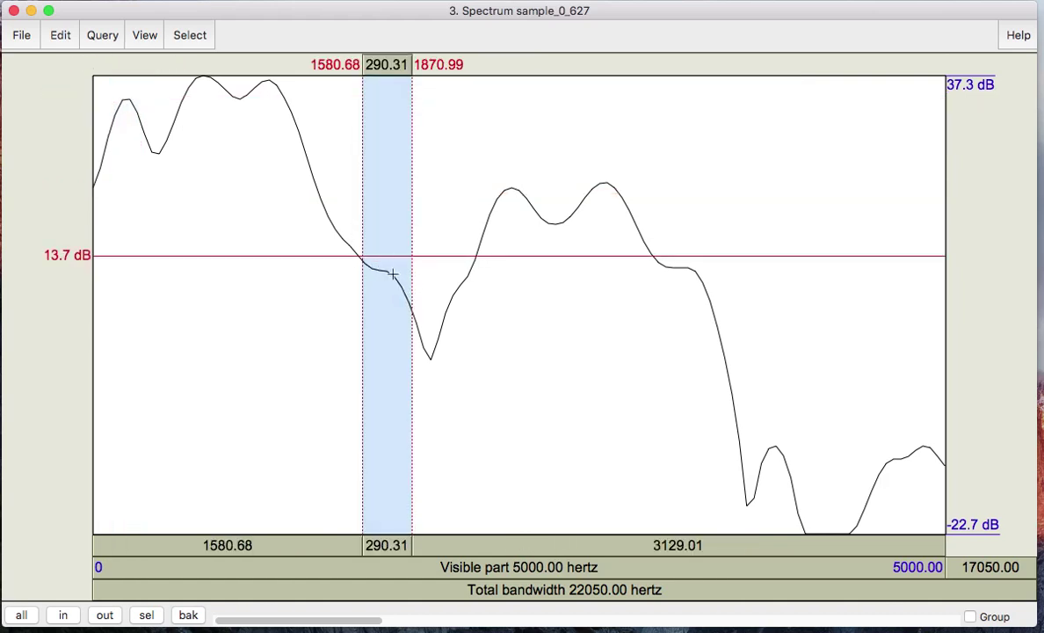
Close the slice and open '1. Sound sample' in a full-screen editor.
click(14, 11)
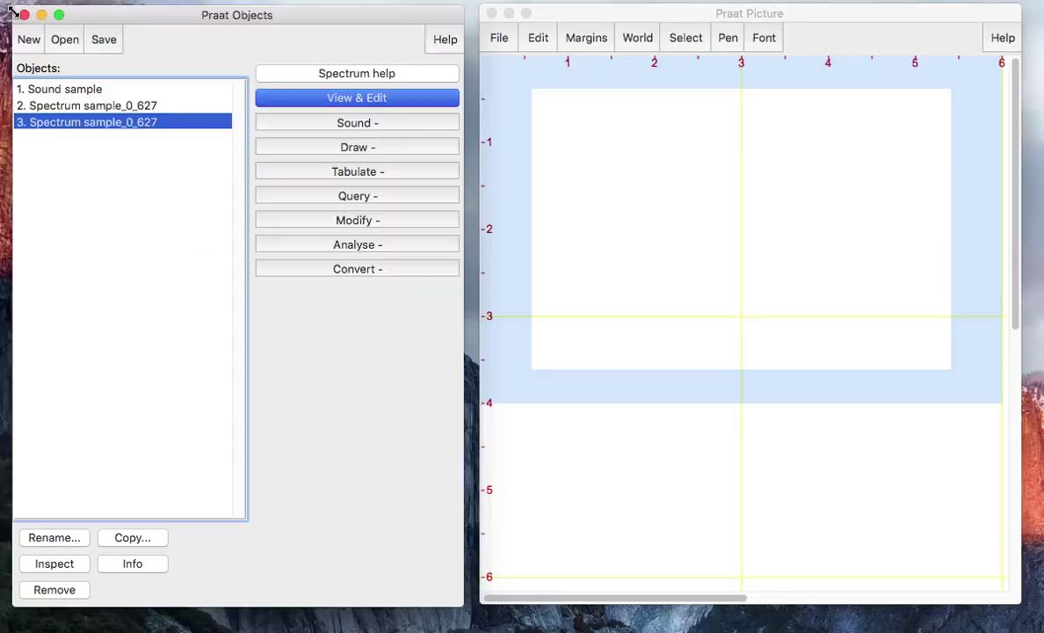
click(66, 88)
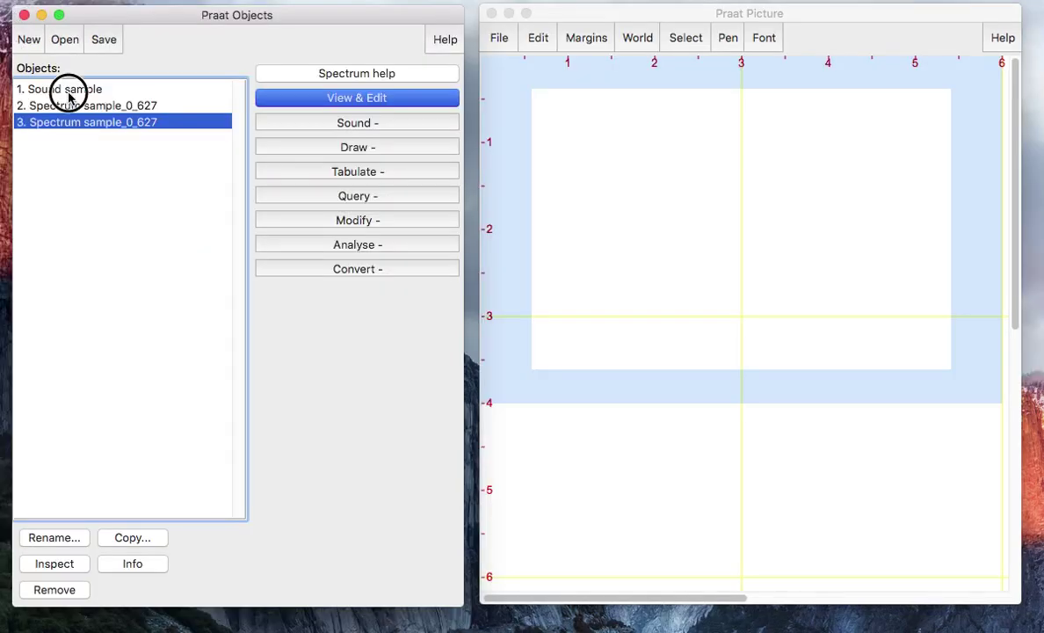
click(308, 88)
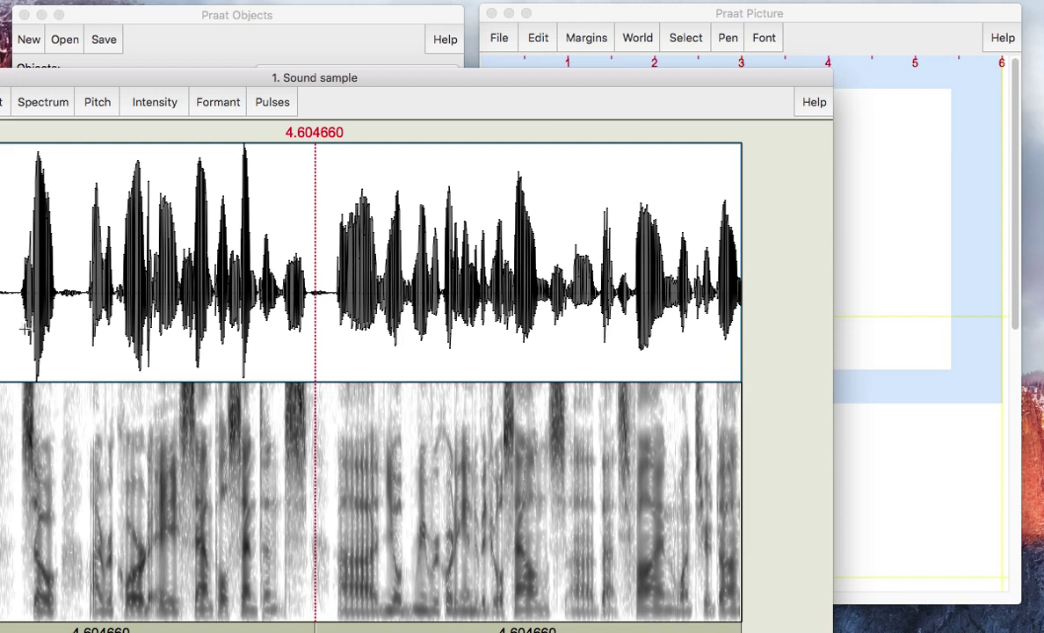
drag(247, 76, 454, 9)
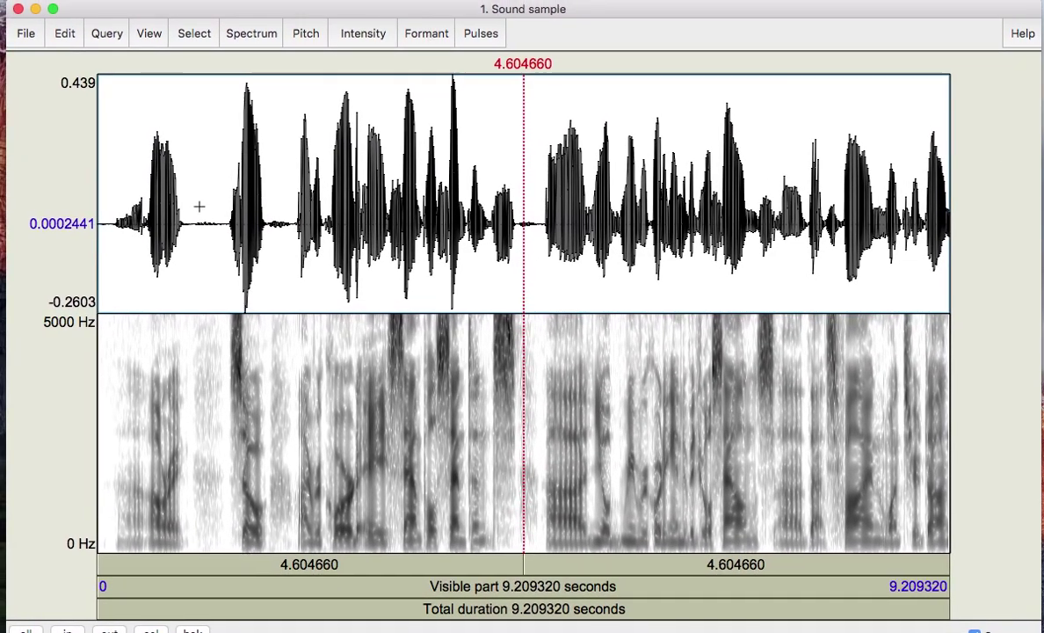
Zoom to the vowel from 0.510 to 0.913 s and set the cursor at 0.626595 s.
drag(199, 207, 146, 218)
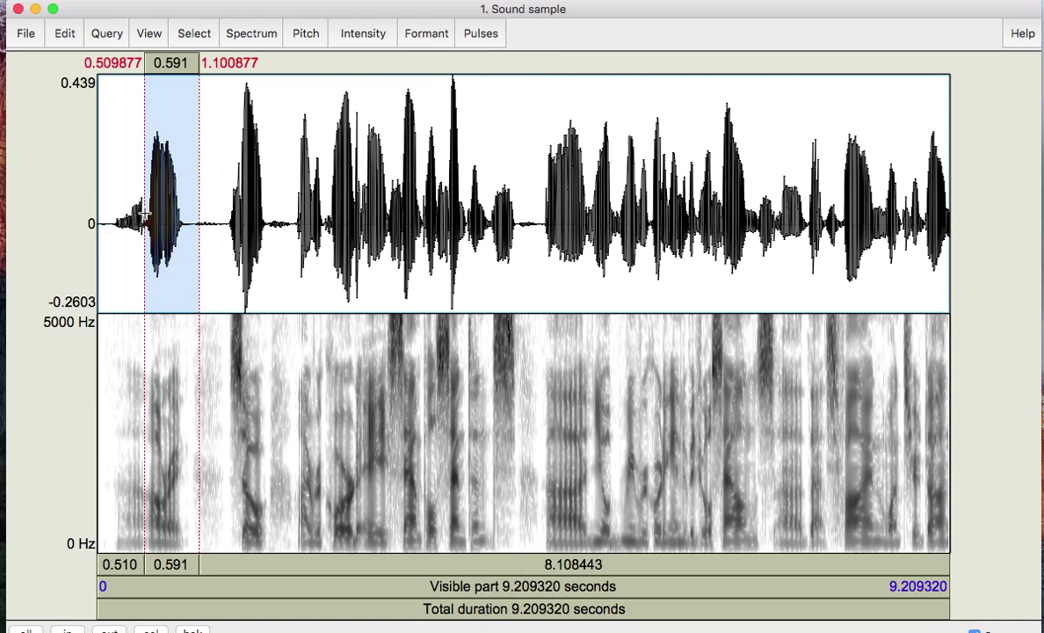
key(super+n)
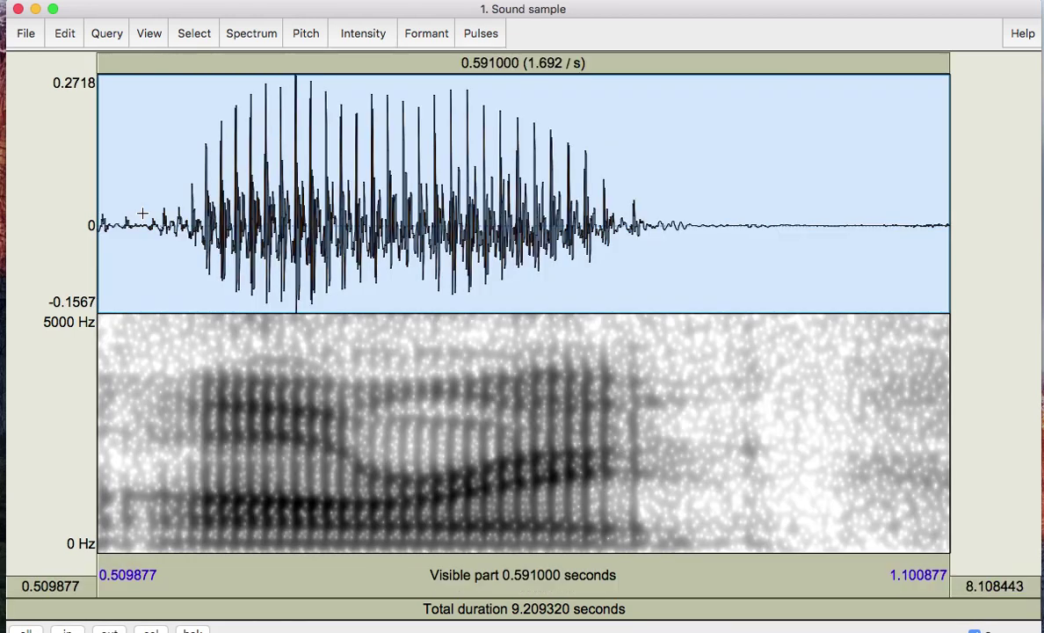
shift+click(678, 354)
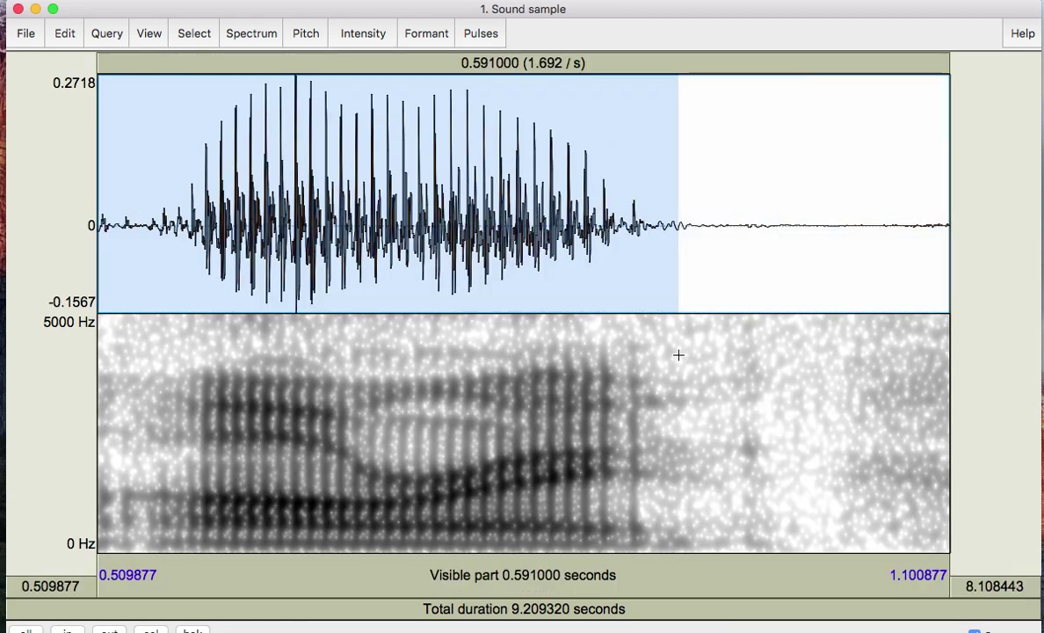
click(151, 629)
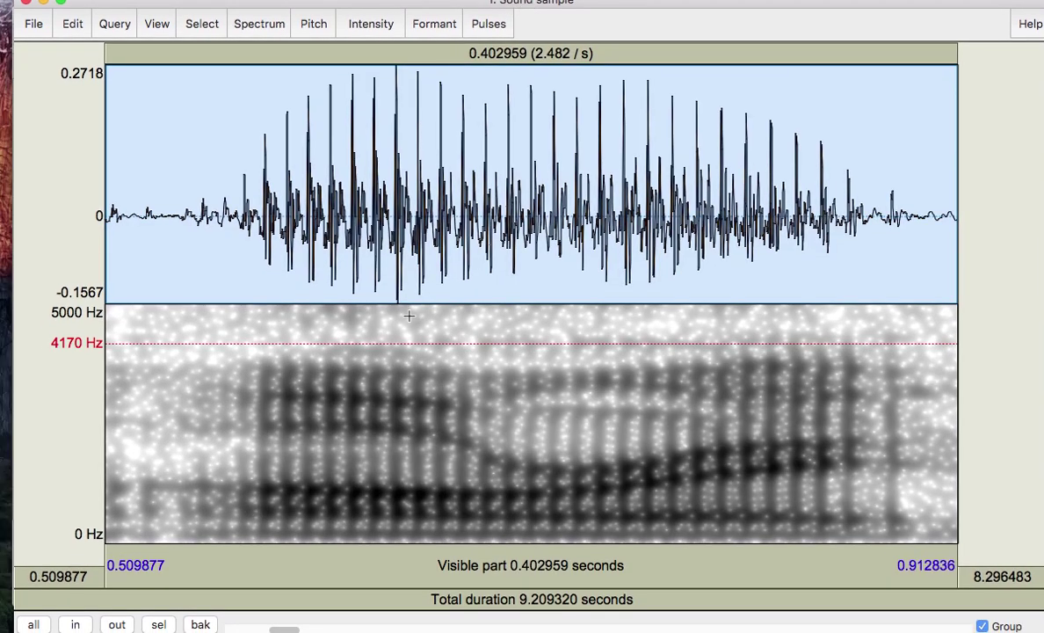
click(352, 426)
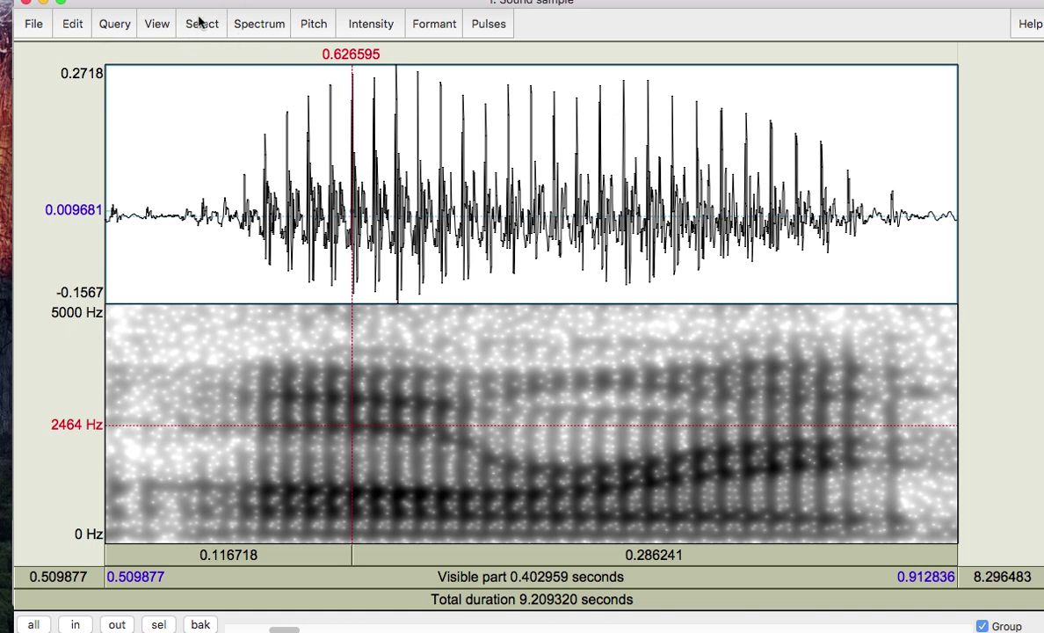
Open Spectrogram settings and apply a view range maximum of 4000 Hz.
click(266, 26)
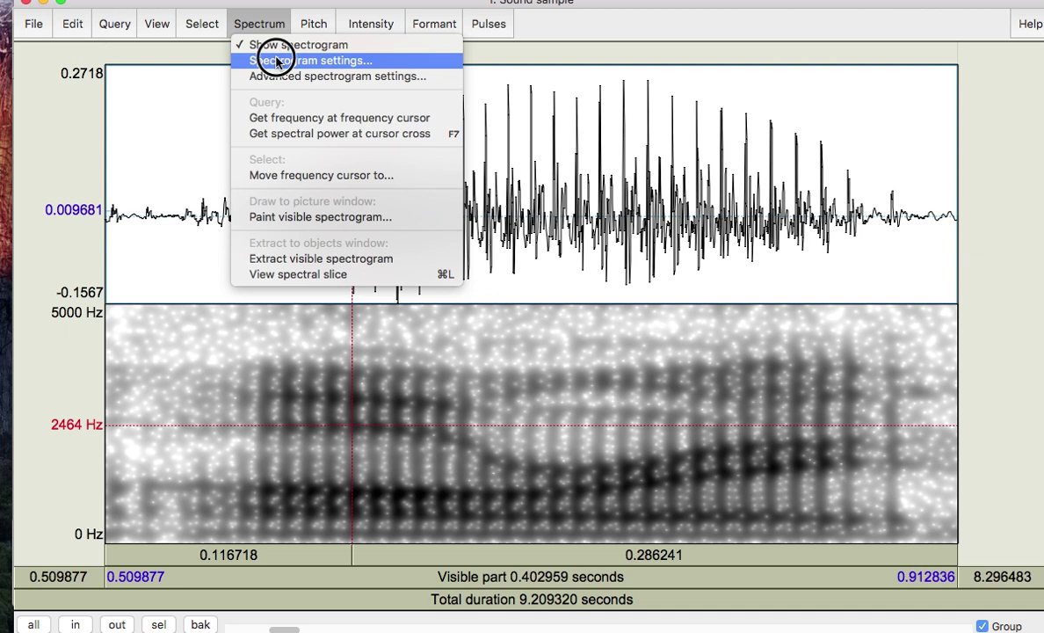
click(276, 60)
drag(117, 552, 779, 69)
click(873, 102)
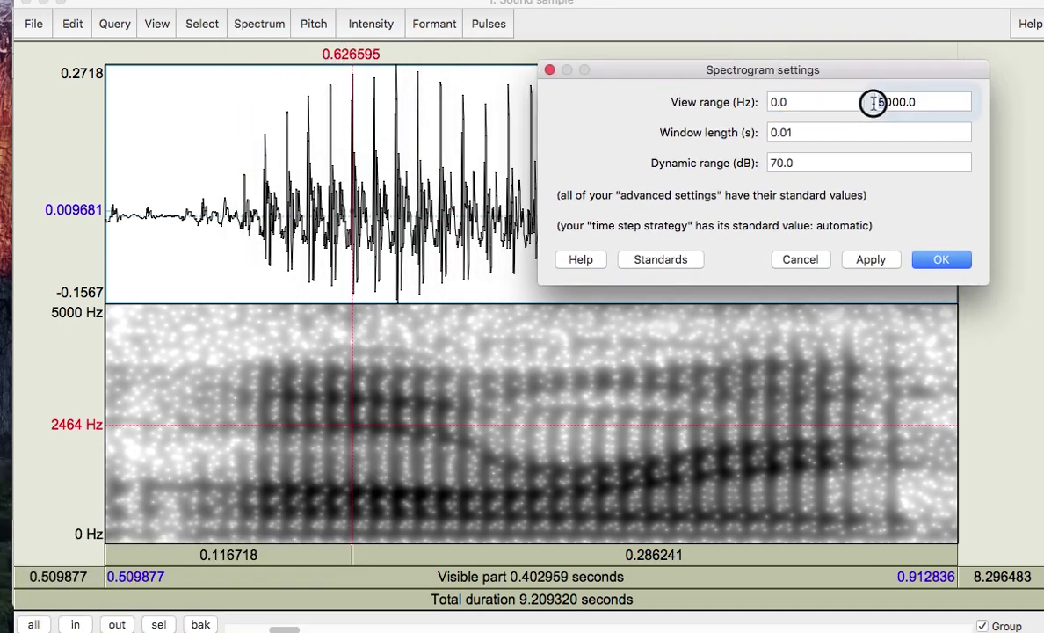
key(Delete)
text(4)
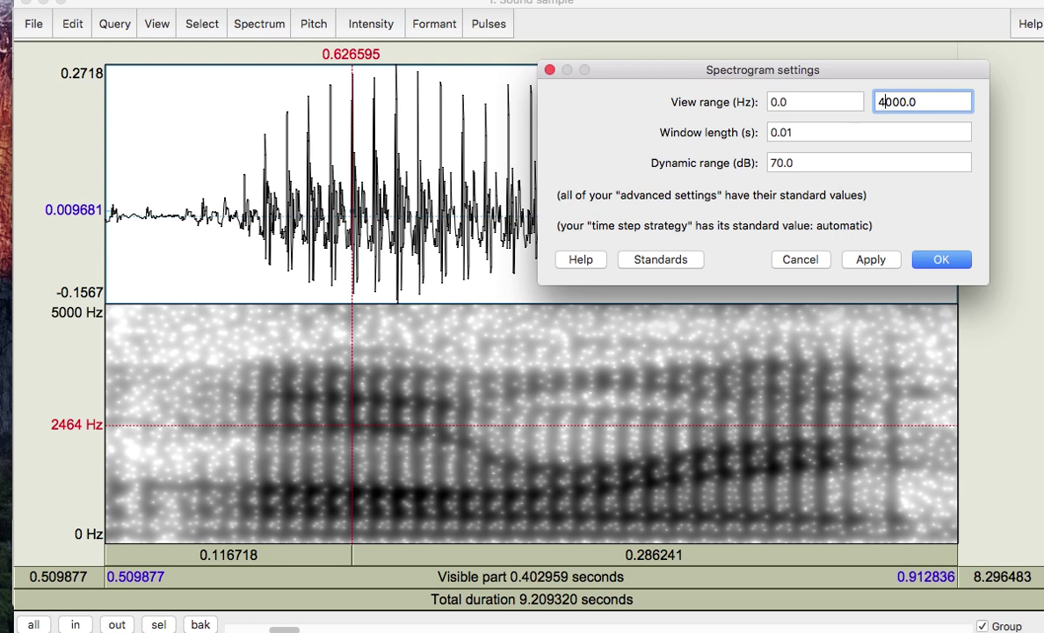
click(869, 262)
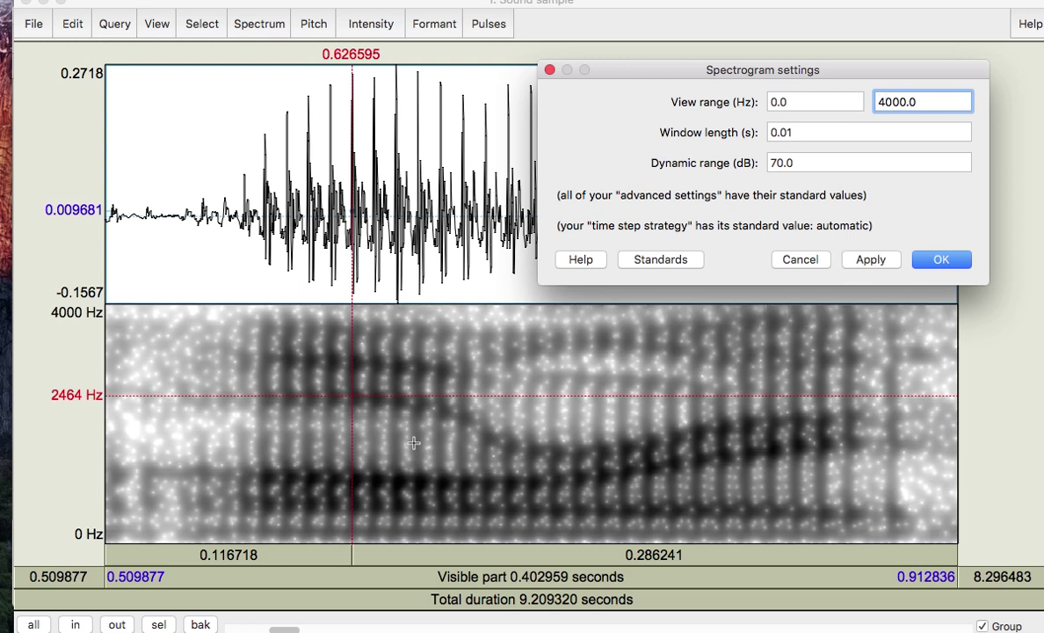
Apply view range maximums of 3000 Hz and then 22000 Hz.
click(881, 102)
key(BackSpace)
text(3)
click(863, 262)
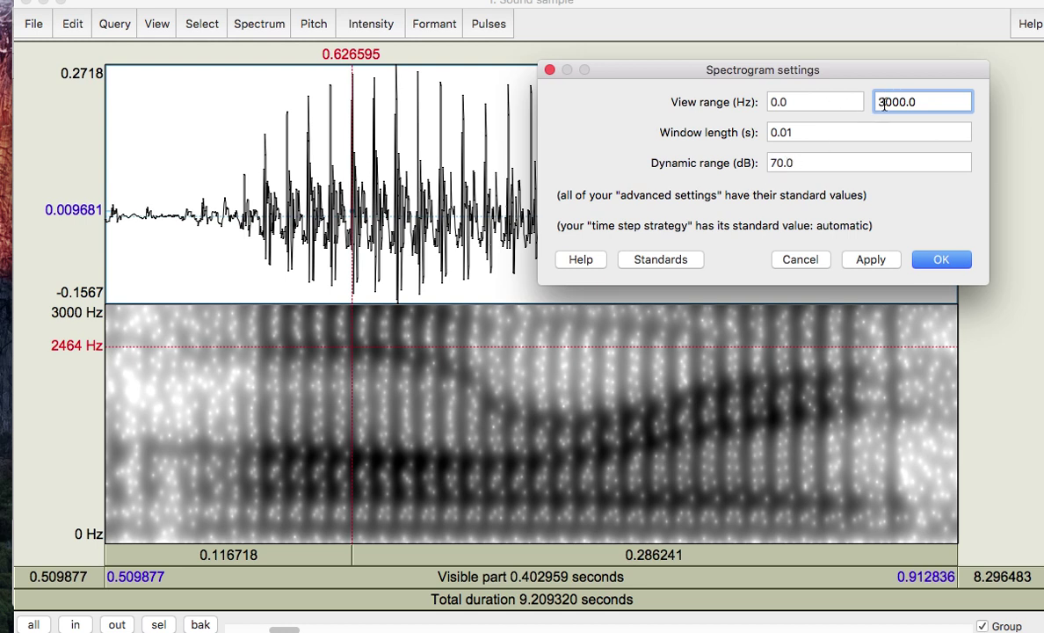
drag(883, 101, 862, 101)
text(22)
click(865, 259)
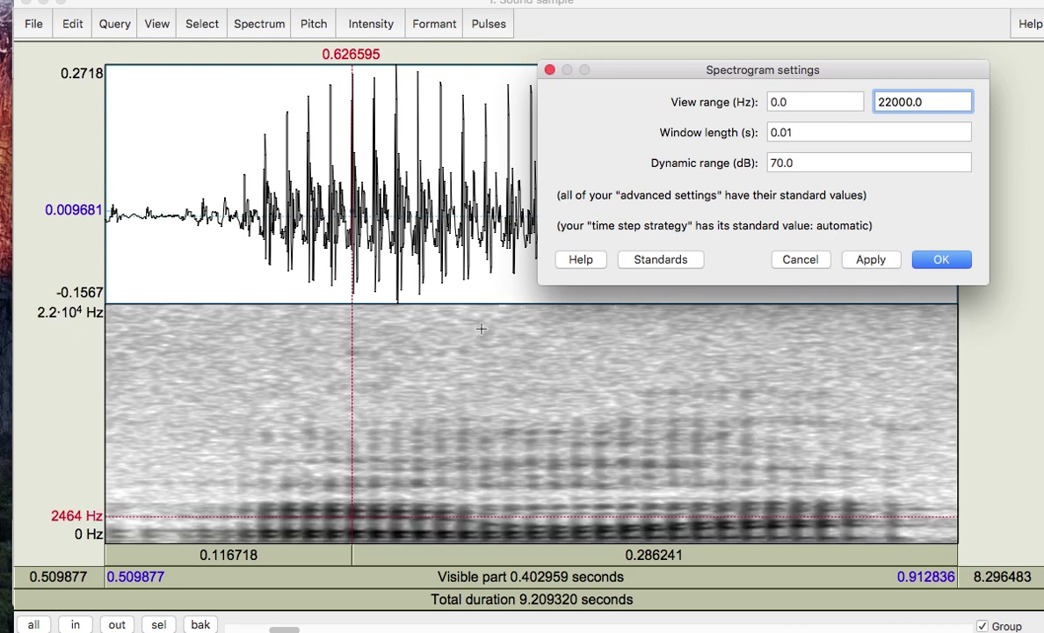
Apply a 26000 Hz view range maximum, then restore the standard spectrogram settings.
click(896, 101)
key(BackSpace)
text(6)
click(868, 260)
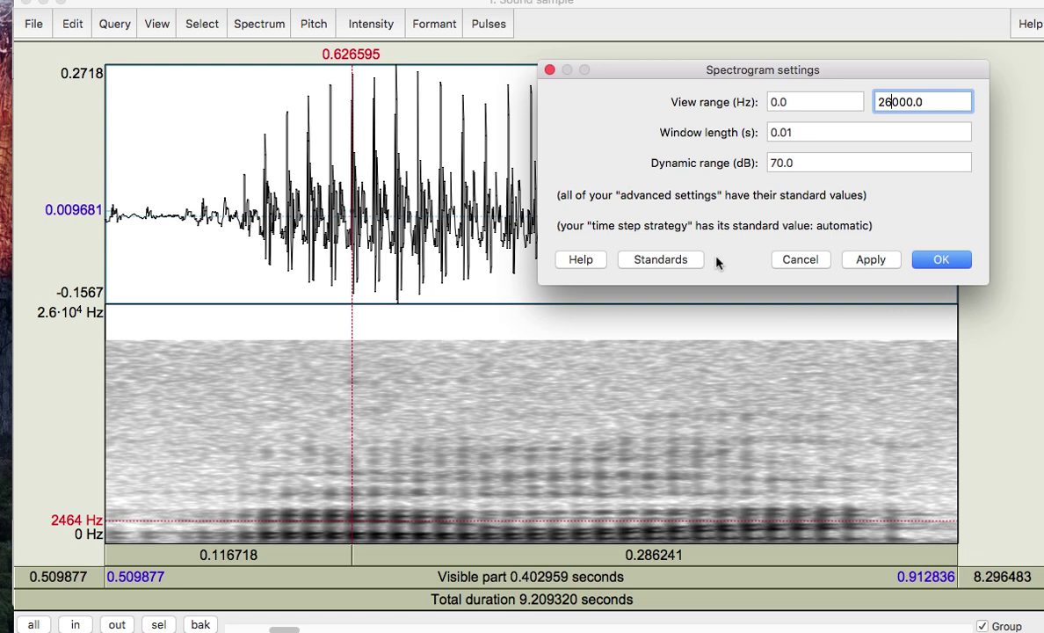
click(657, 262)
Apply the standard settings, then apply a 0.01 s window length.
click(870, 260)
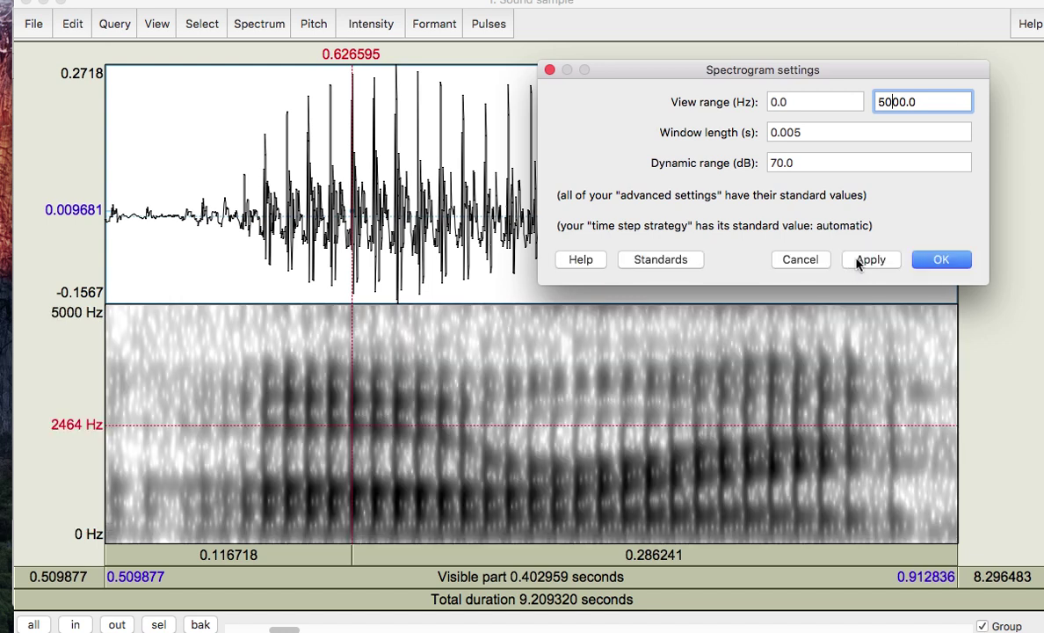
click(802, 132)
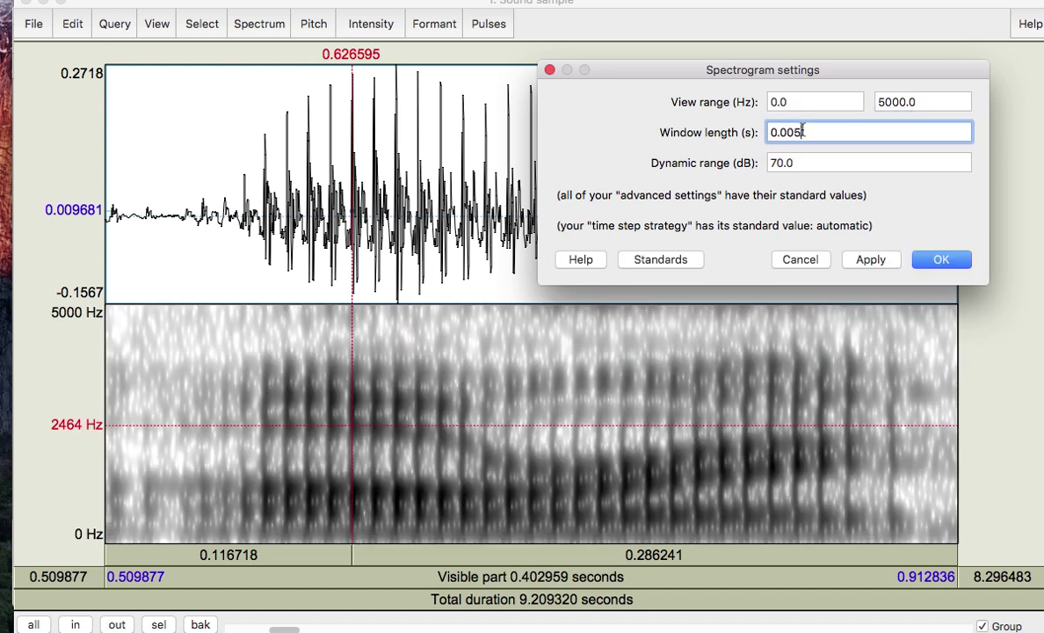
key(BackSpace)
key(BackSpace)
text(1)
click(869, 260)
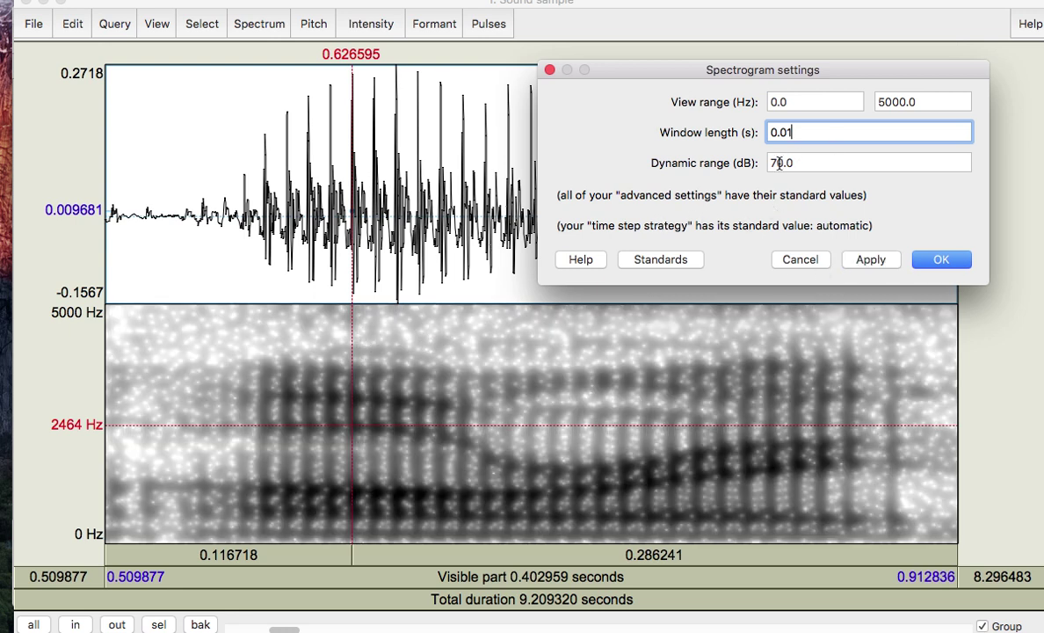
Apply dynamic ranges of 50 dB and then 30 dB.
drag(779, 163, 768, 161)
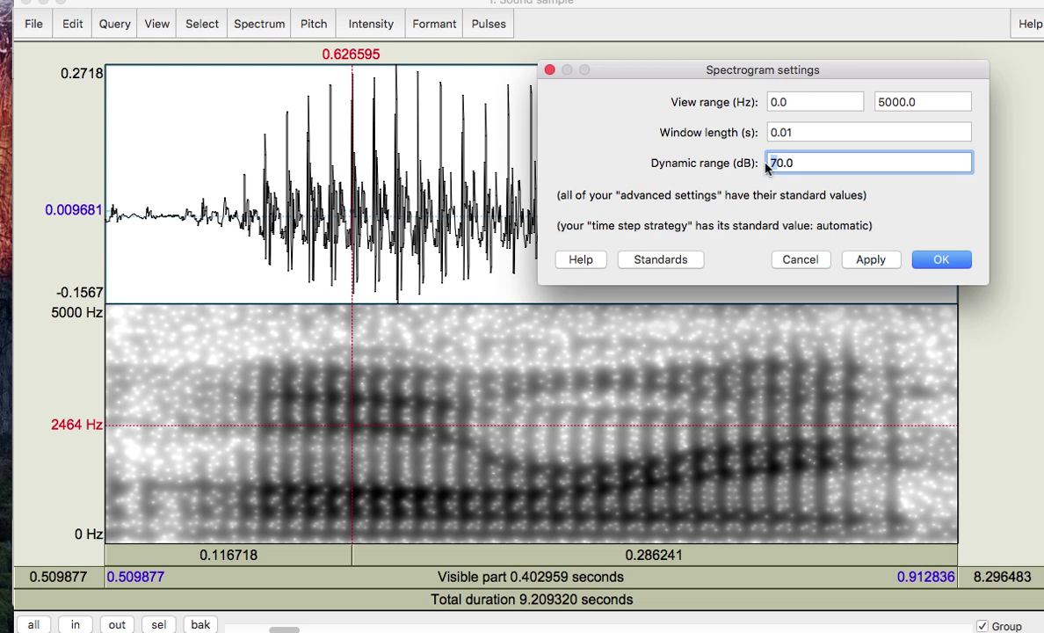
text(5)
click(870, 260)
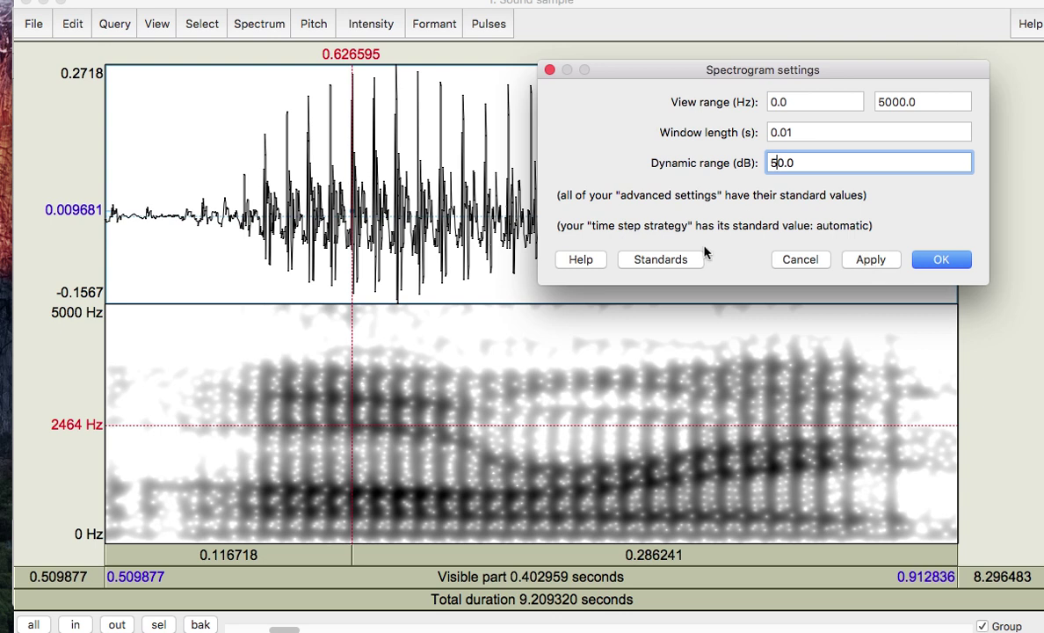
click(763, 164)
text(3)
click(873, 258)
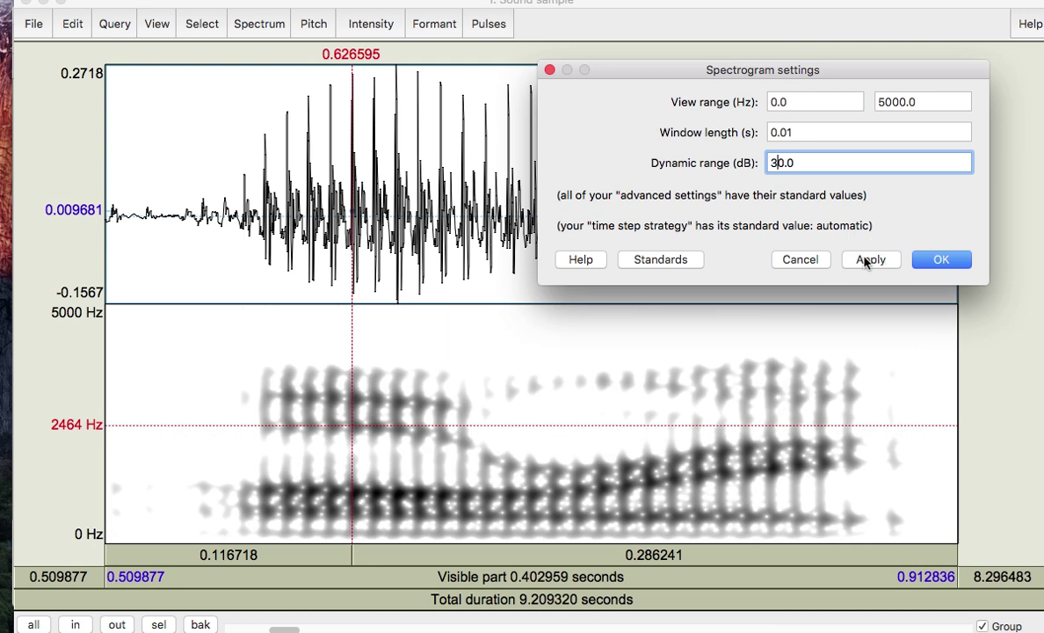
Apply 20 dB and 10 dB dynamic ranges, then restore the standard 70 dB settings.
drag(769, 163, 777, 163)
text(2)
click(869, 260)
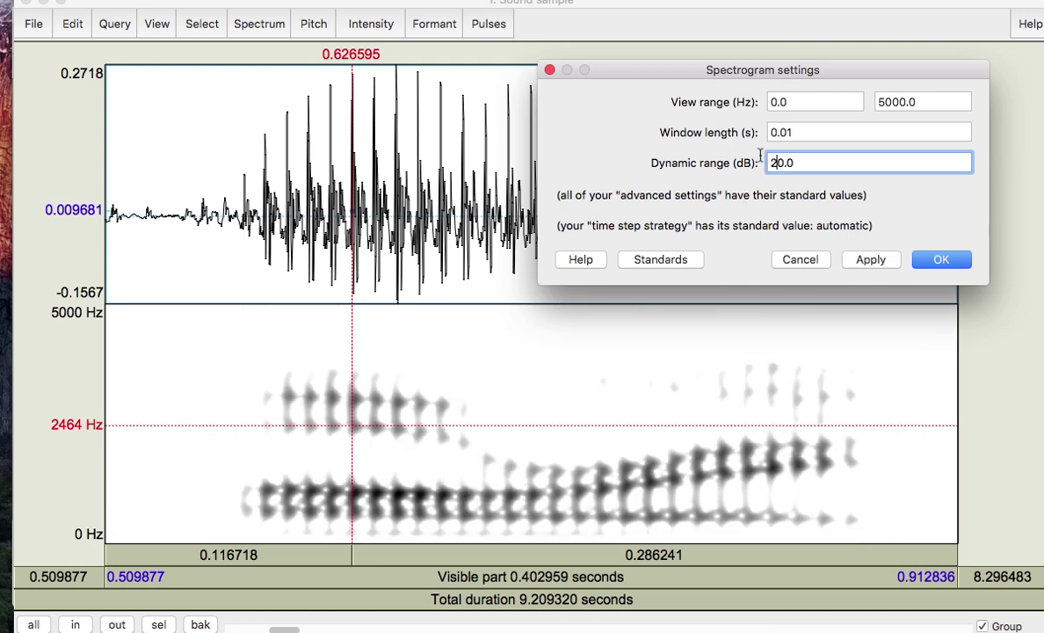
drag(769, 164, 777, 163)
text(1)
click(869, 260)
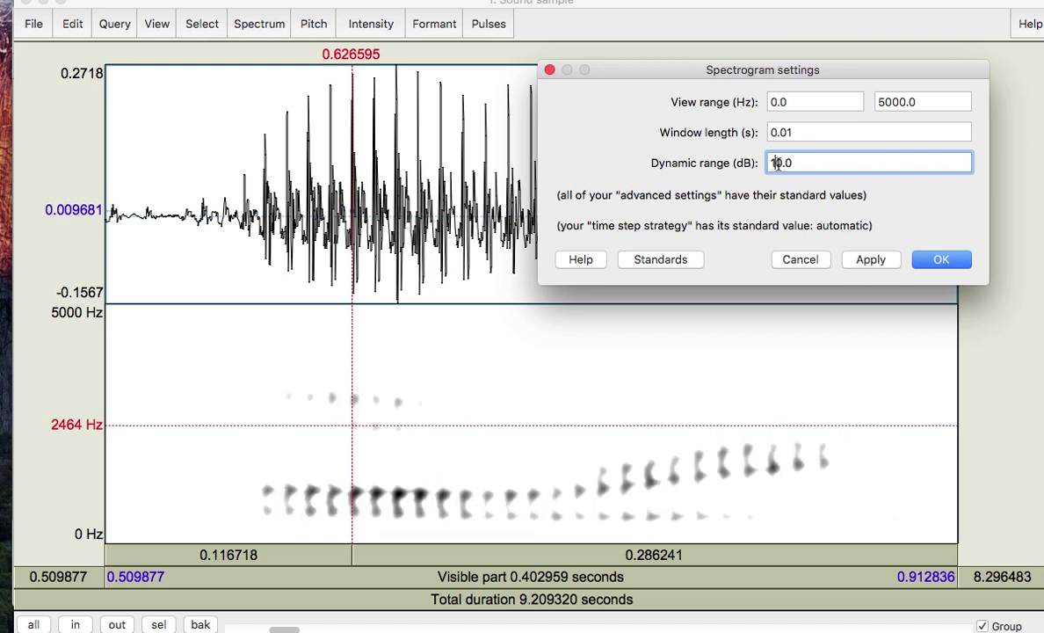
click(661, 259)
drag(771, 162, 795, 163)
Apply the 70 dB dynamic range, then try 100 dB and 150 dB.
click(869, 264)
click(770, 163)
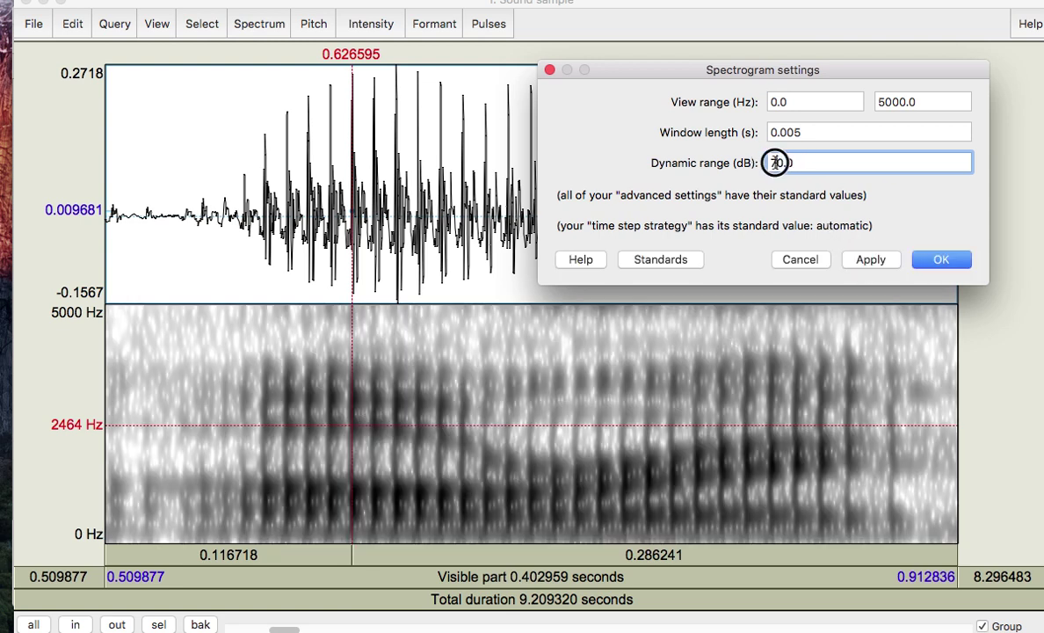
key(Delete)
text(10)
click(856, 262)
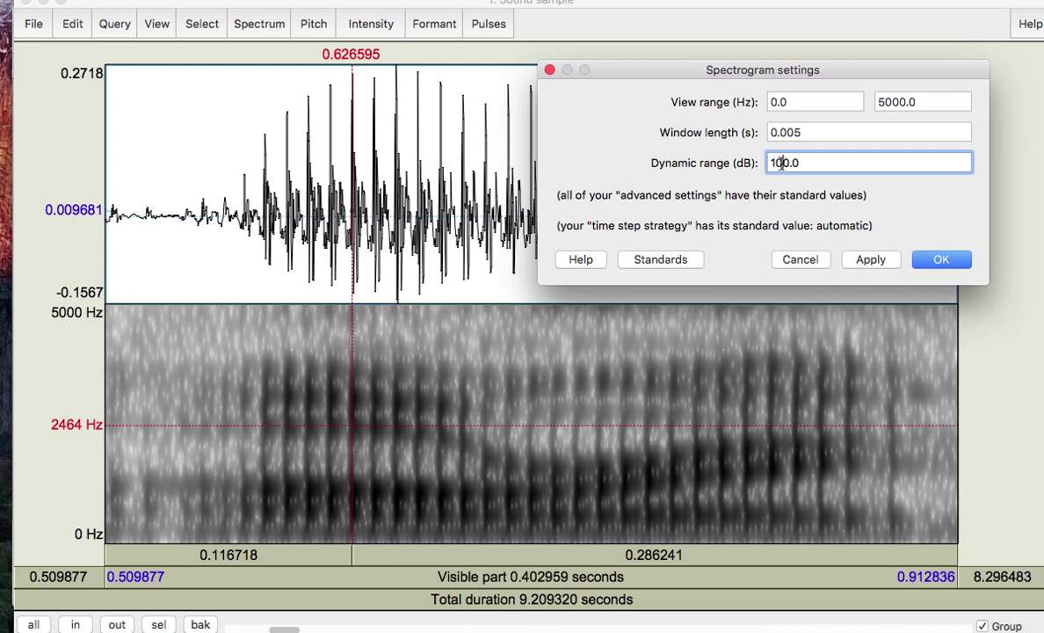
key(BackSpace)
text(5)
click(868, 261)
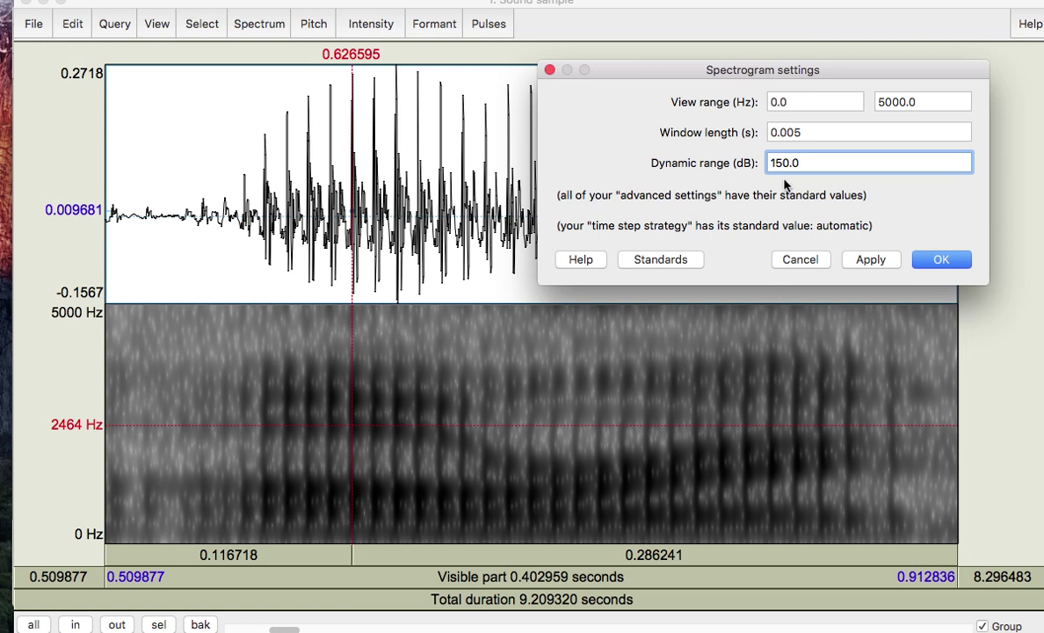
Set the dynamic range back to 70 dB and apply it.
click(781, 179)
key(BackSpace)
key(BackSpace)
text(7)
click(869, 259)
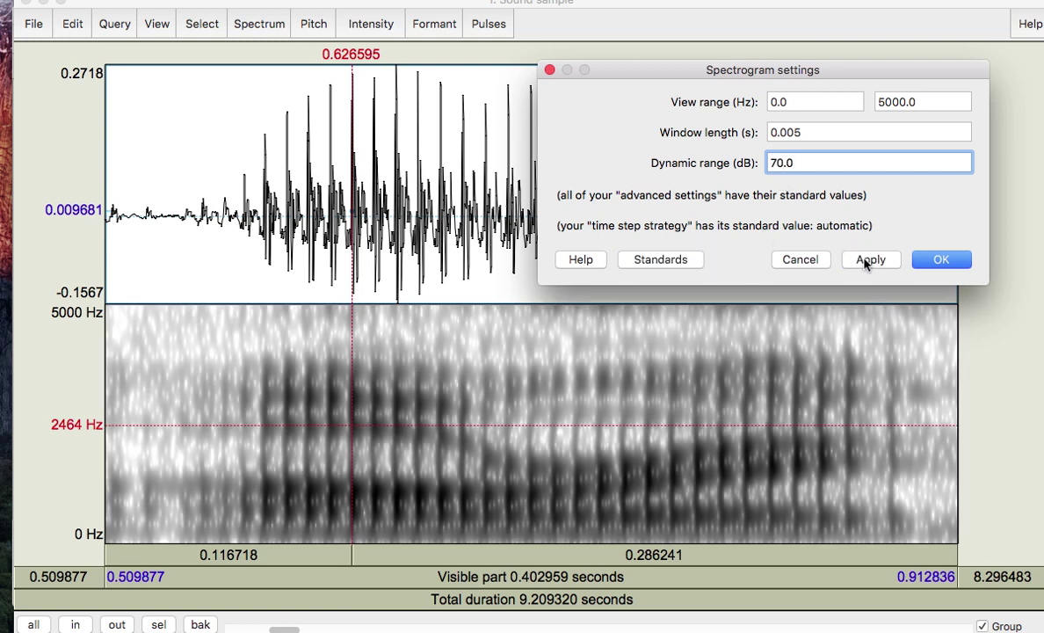